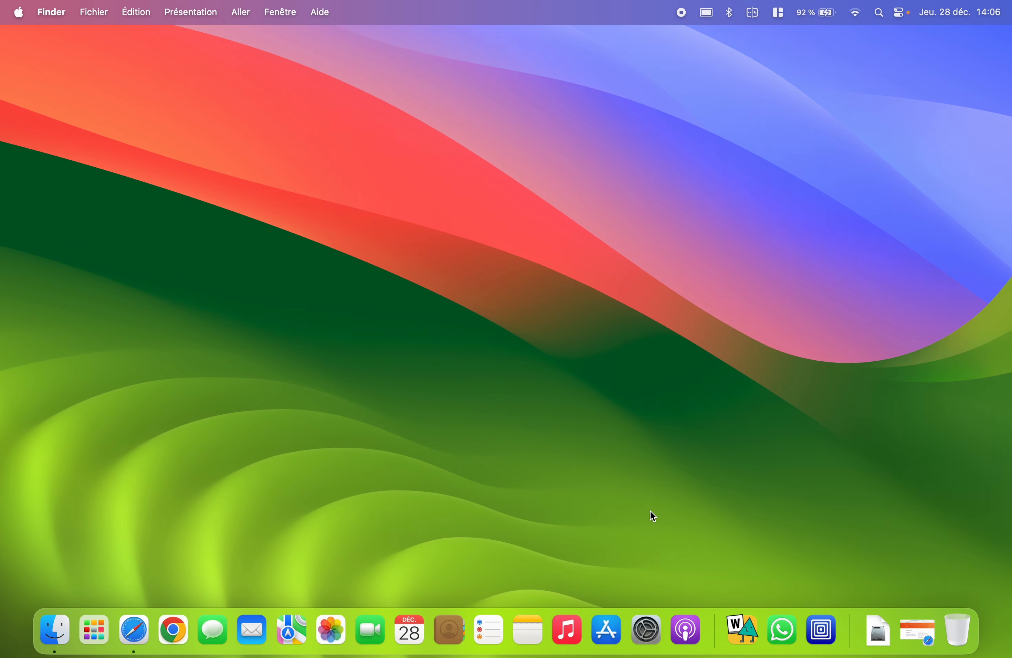
# - Return to Safari's UTM website tab and confirm UTM is installed in Applications
pyautogui.click(906, 630)
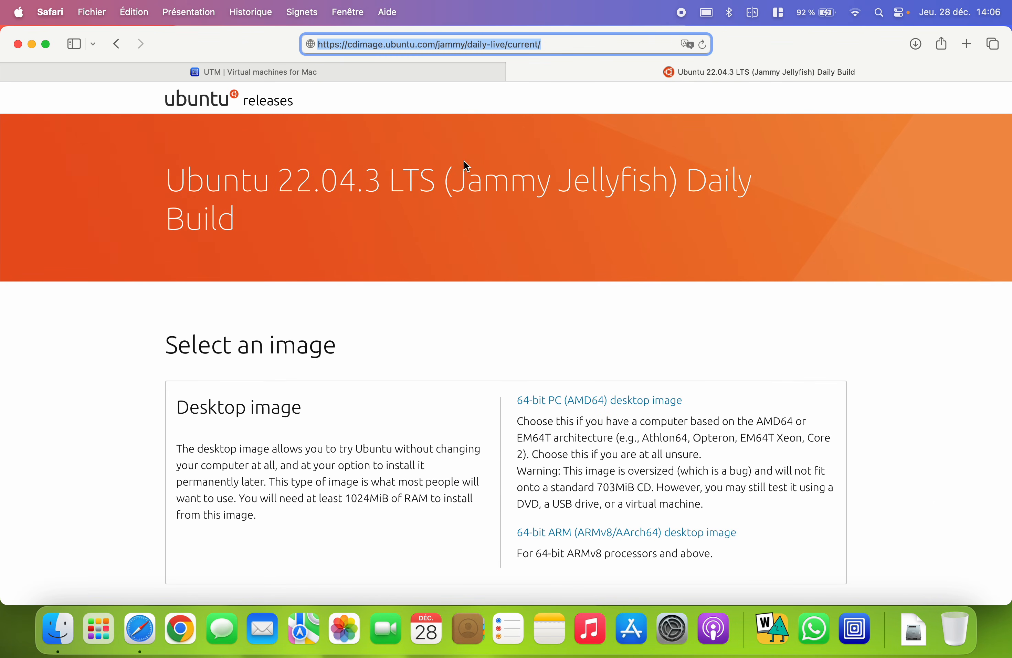
pyautogui.click(298, 72)
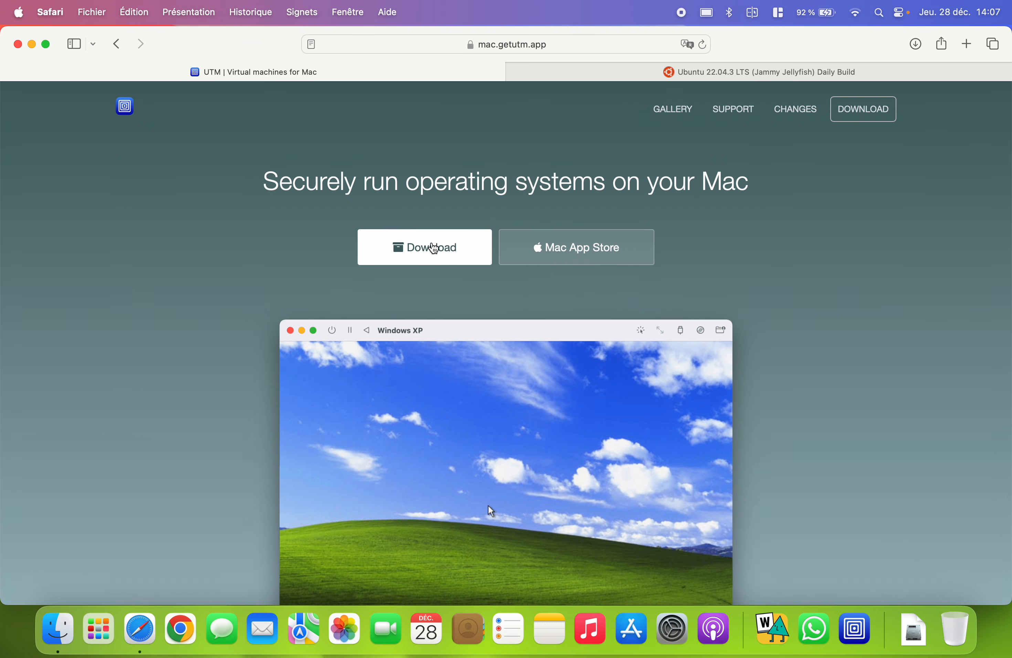
pyautogui.click(64, 641)
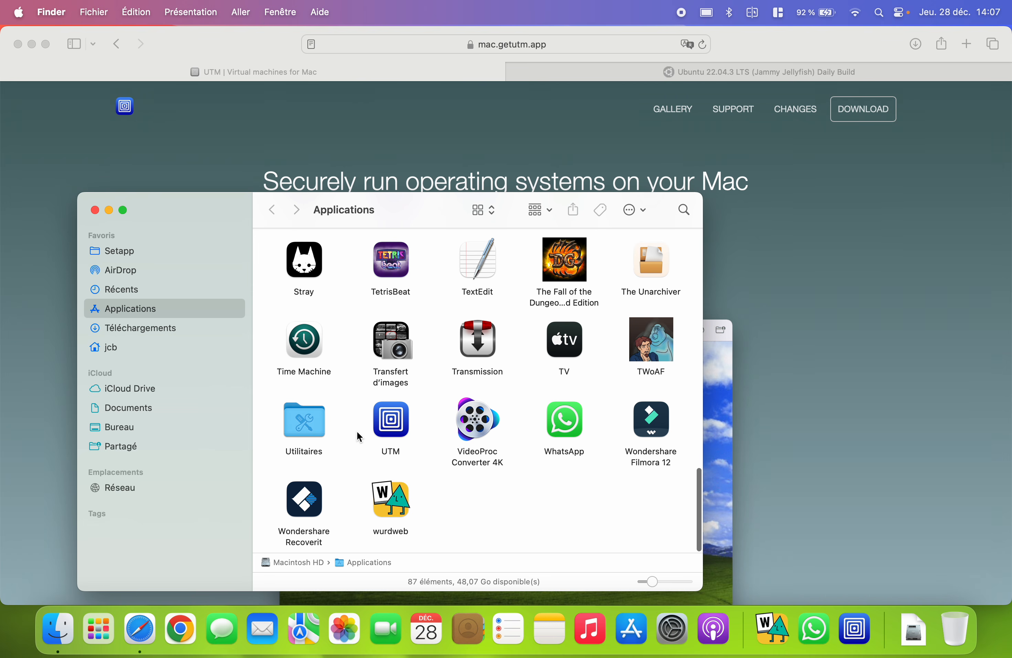
pyautogui.click(387, 427)
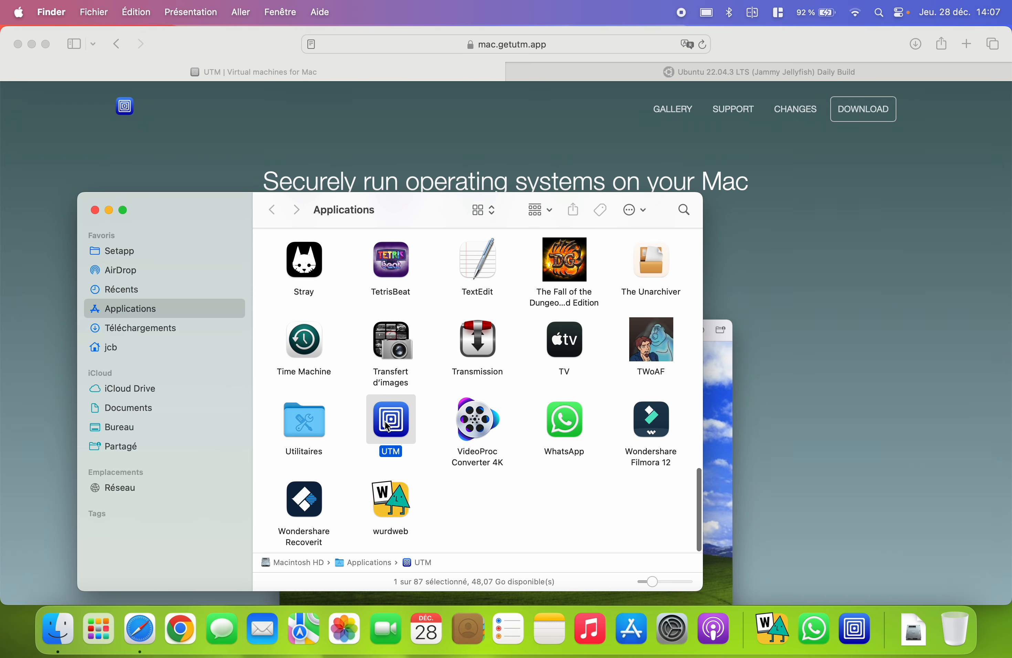
pyautogui.click(96, 211)
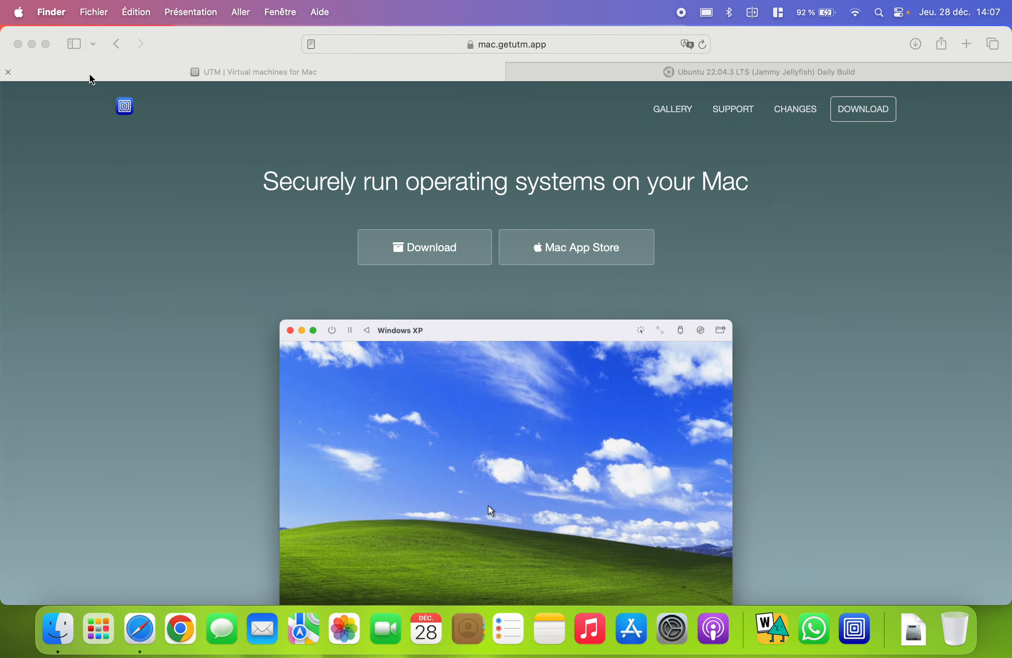
# - Close the UTM tab and review the Ubuntu 22.04.3 daily-build page and its full address
pyautogui.click(8, 72)
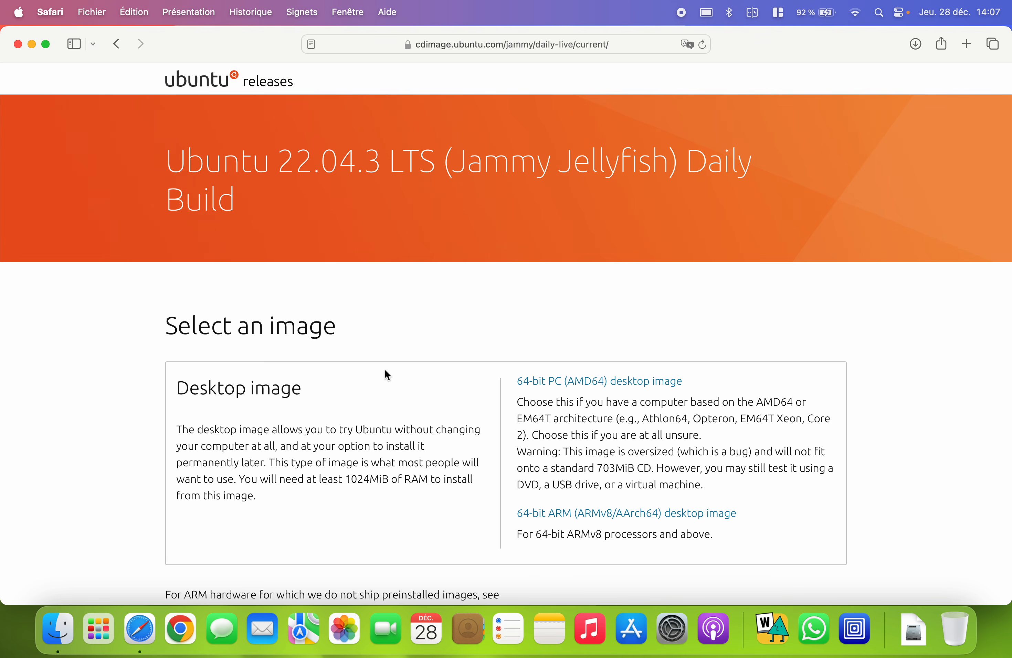
pyautogui.scroll(-1, 469, 513)
pyautogui.scroll(-2, 469, 513)
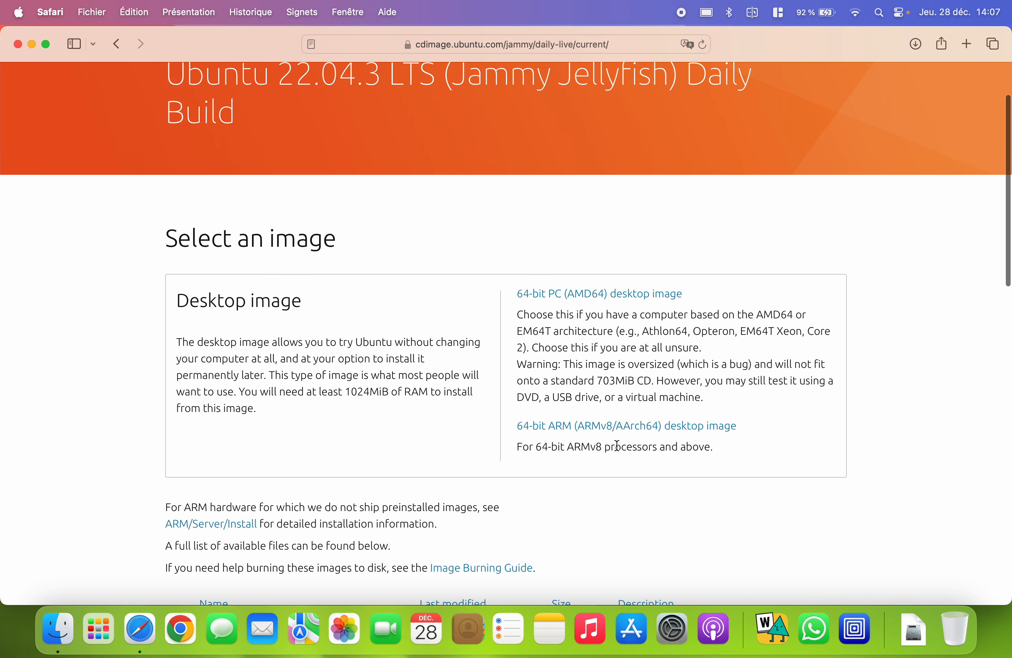
pyautogui.scroll(-1, 617, 446)
pyautogui.scroll(5, 617, 445)
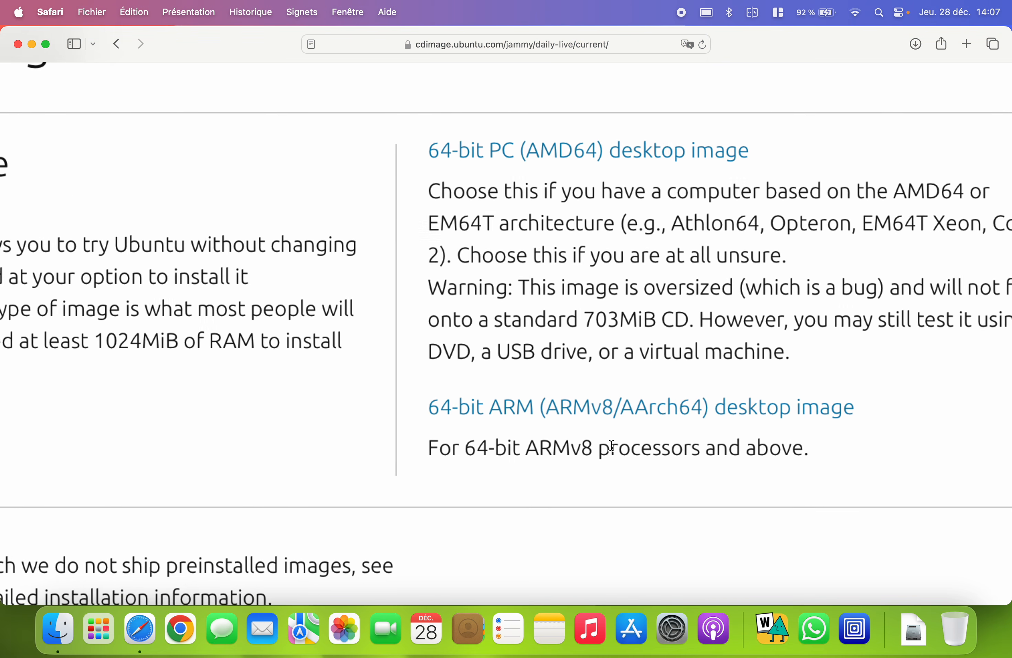
pyautogui.scroll(-5, 612, 446)
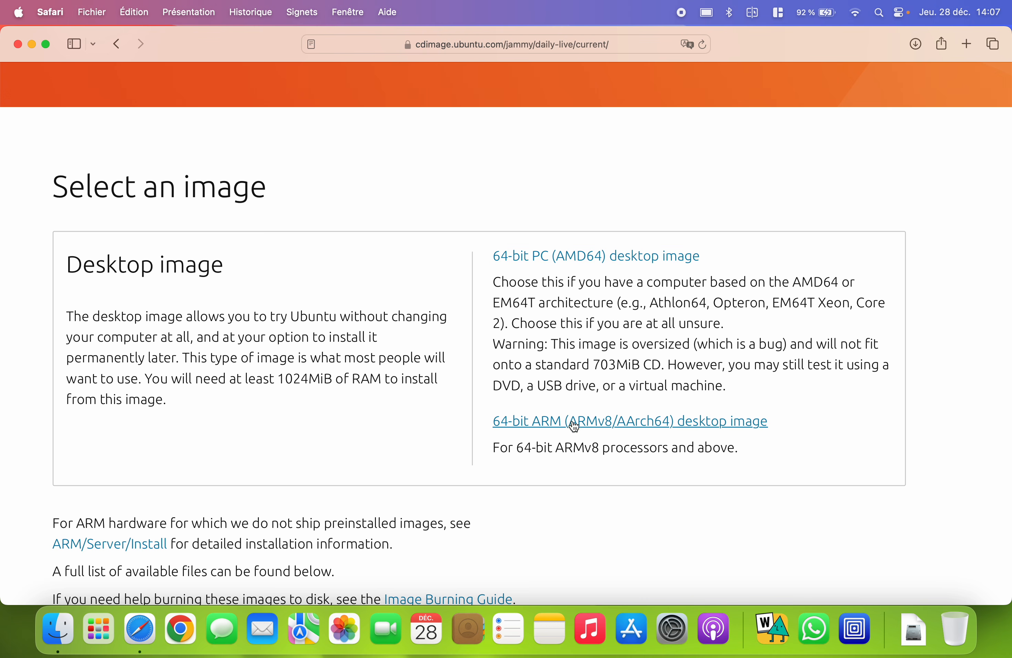
pyautogui.click(492, 47)
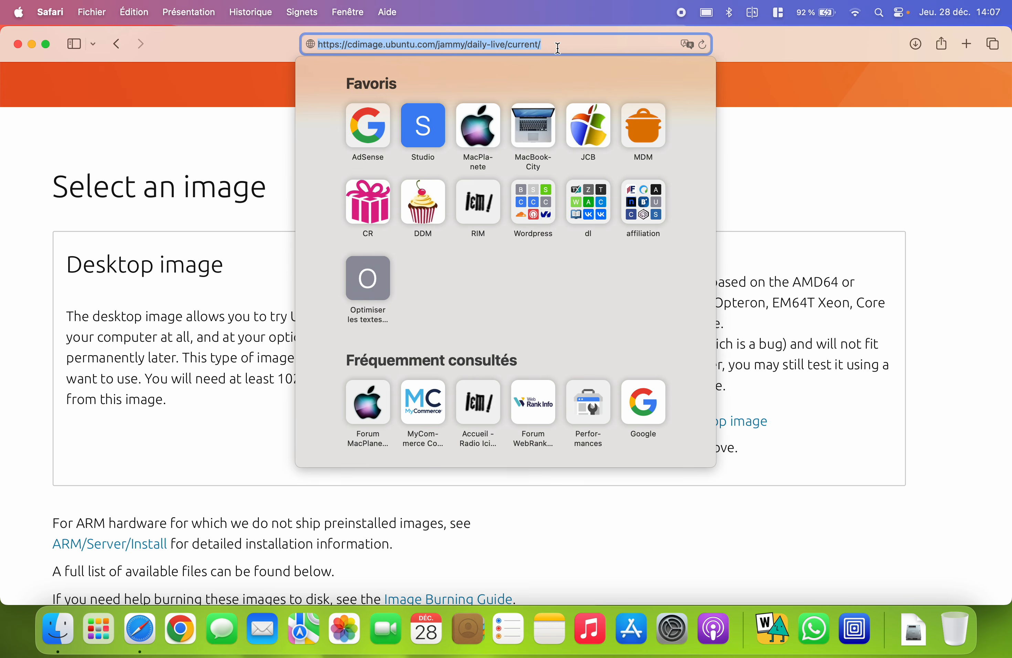
pyautogui.click(851, 411)
# - Check that the 3,76 Go jammy-desktop-arm64.iso is in Téléchargements
pyautogui.click(916, 627)
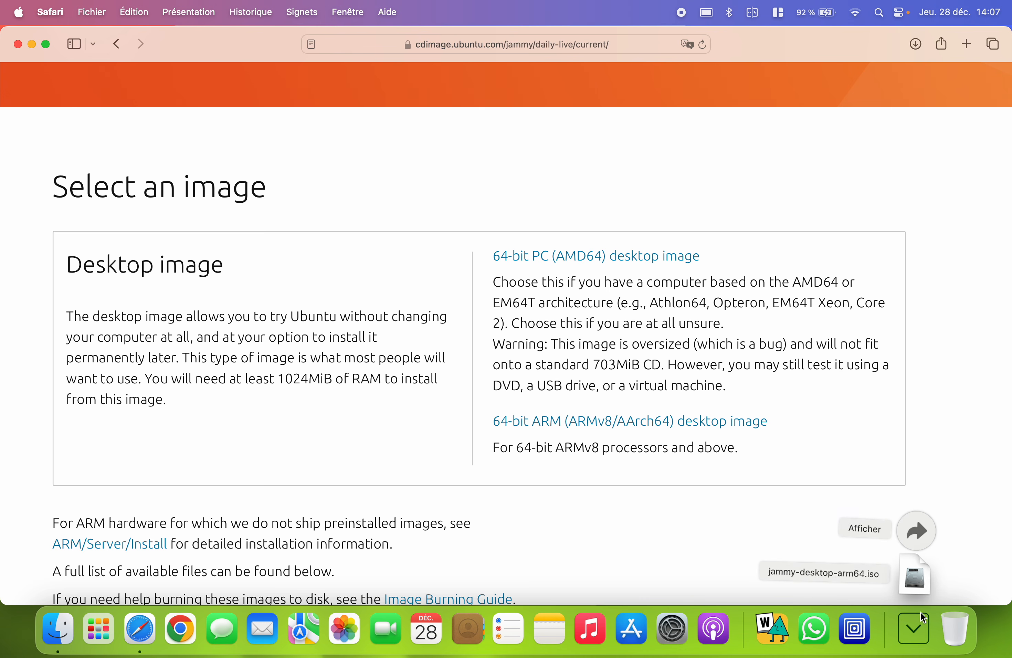
pyautogui.click(918, 530)
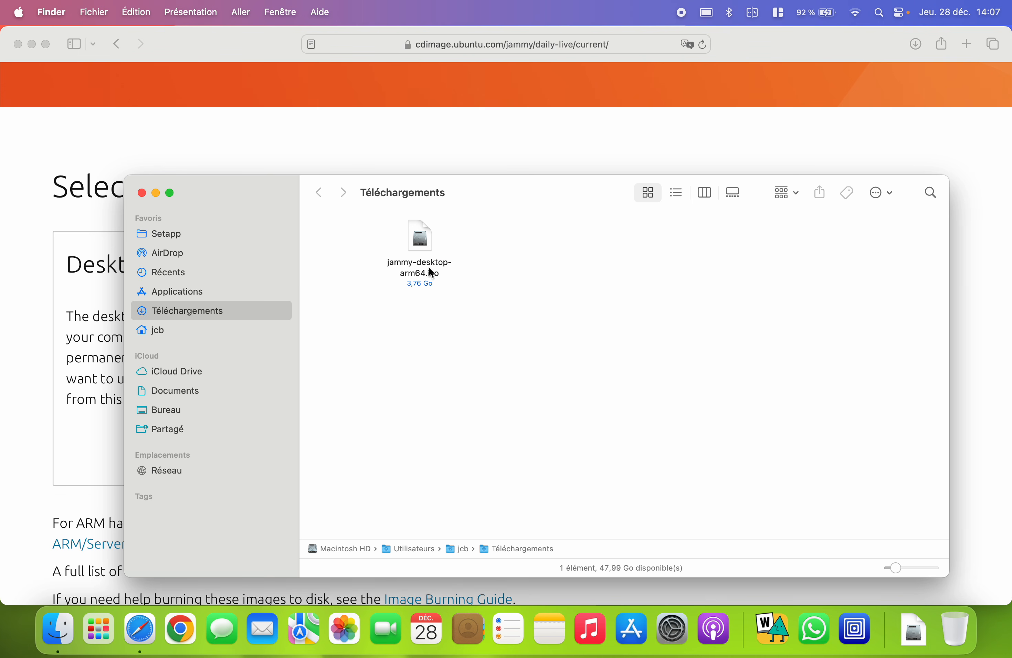
pyautogui.click(433, 251)
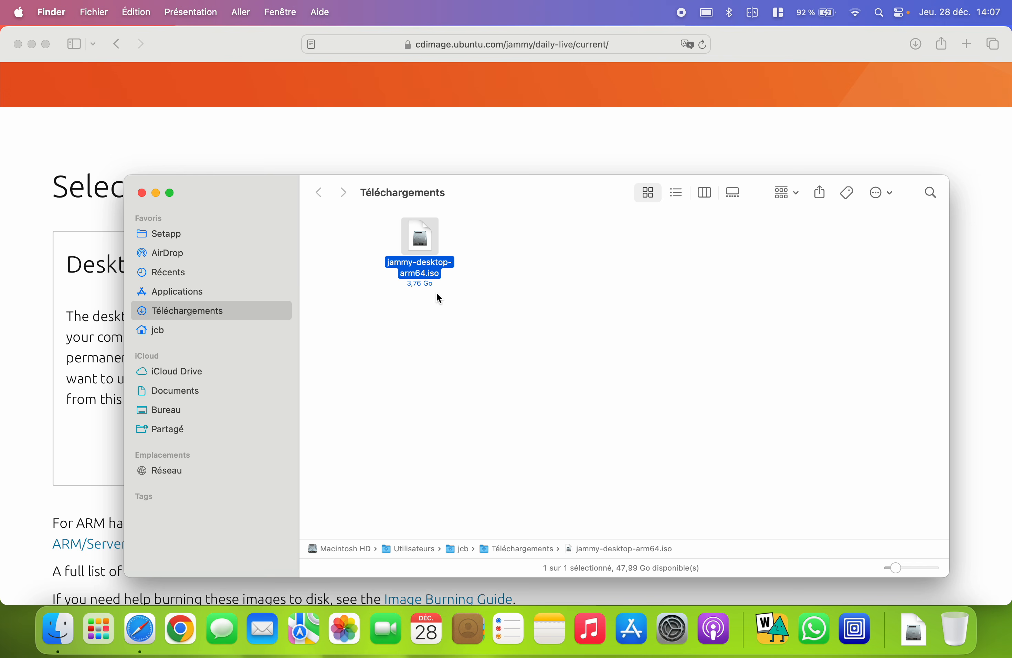
pyautogui.click(141, 193)
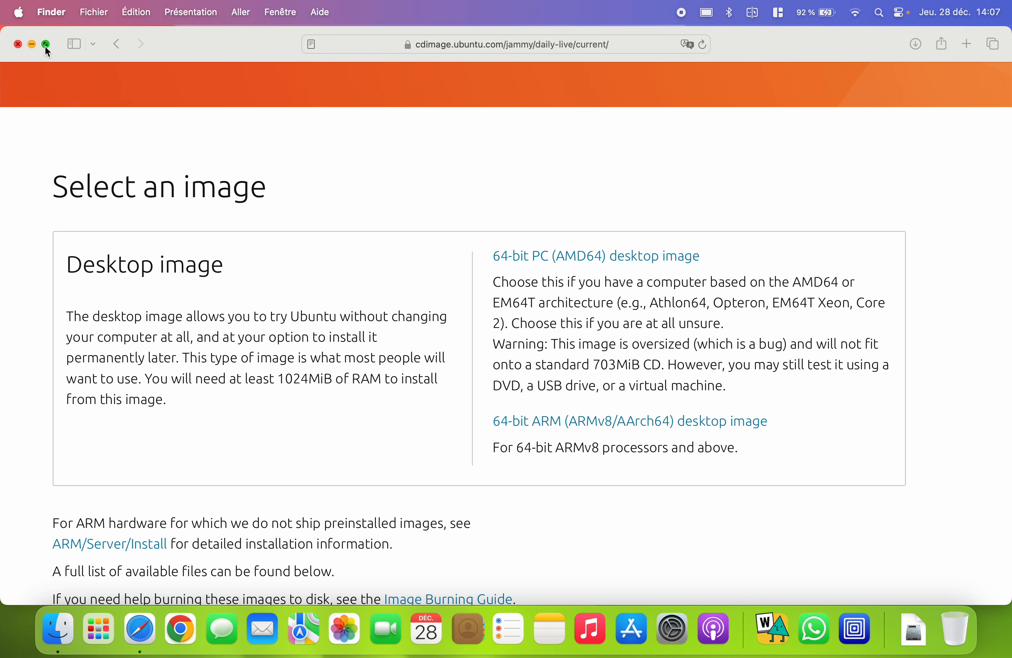
# - Quit Safari and launch UTM from Launchpad
pyautogui.click(180, 47)
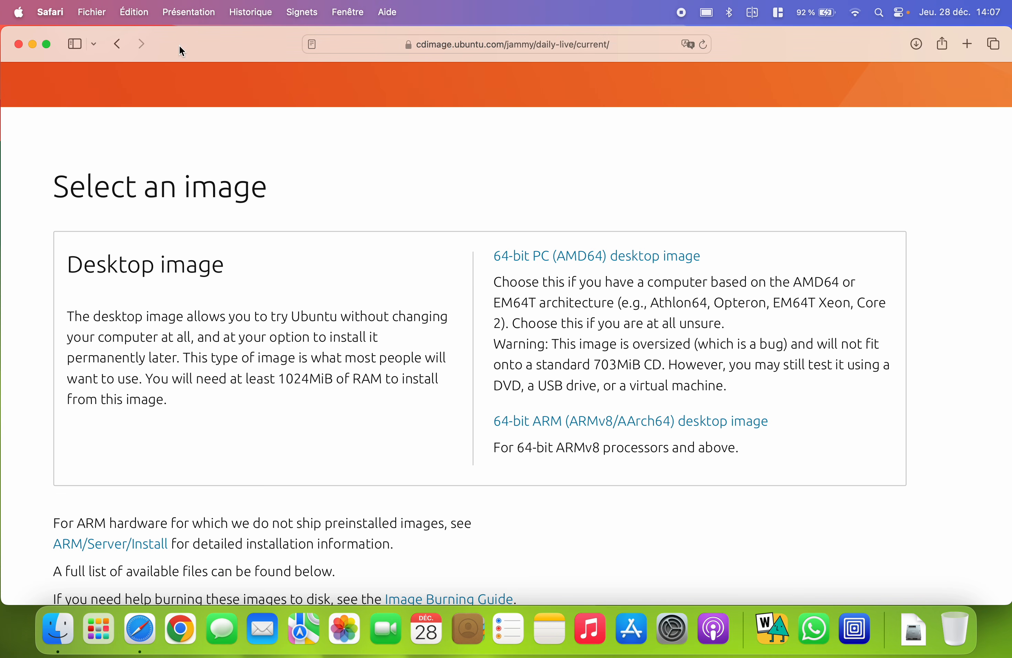
pyautogui.click(51, 12)
pyautogui.click(108, 247)
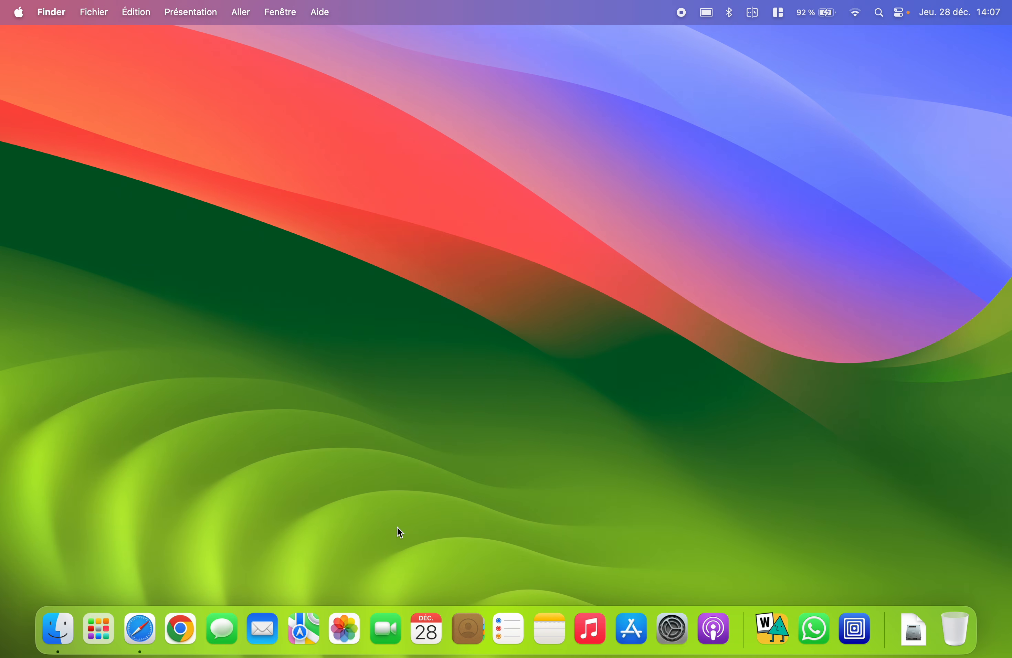
pyautogui.click(103, 620)
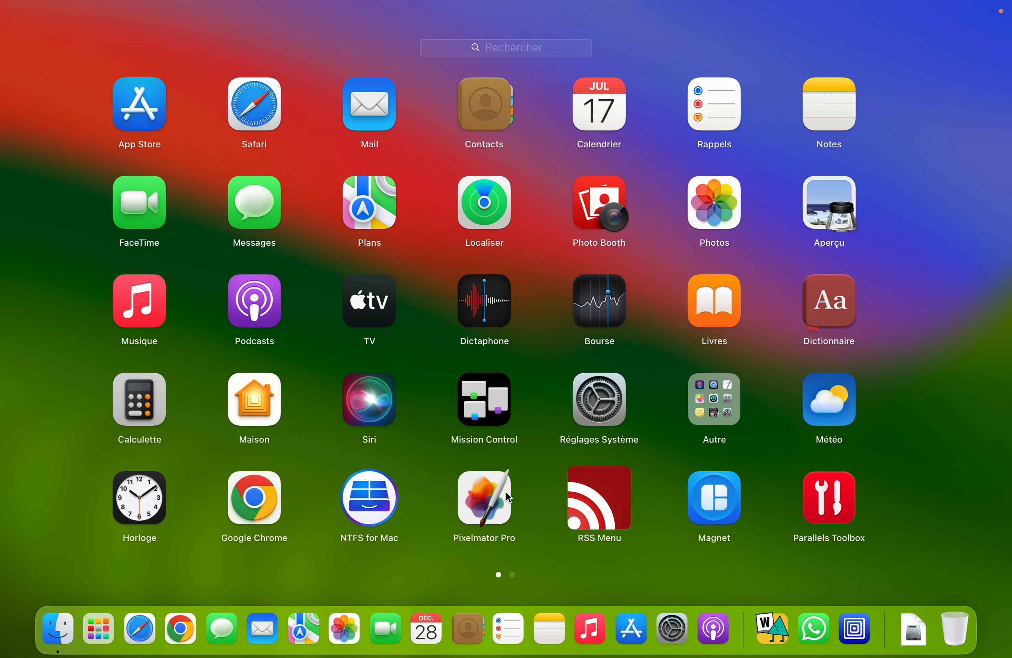
pyautogui.hscroll(5, 506, 492)
pyautogui.click(272, 496)
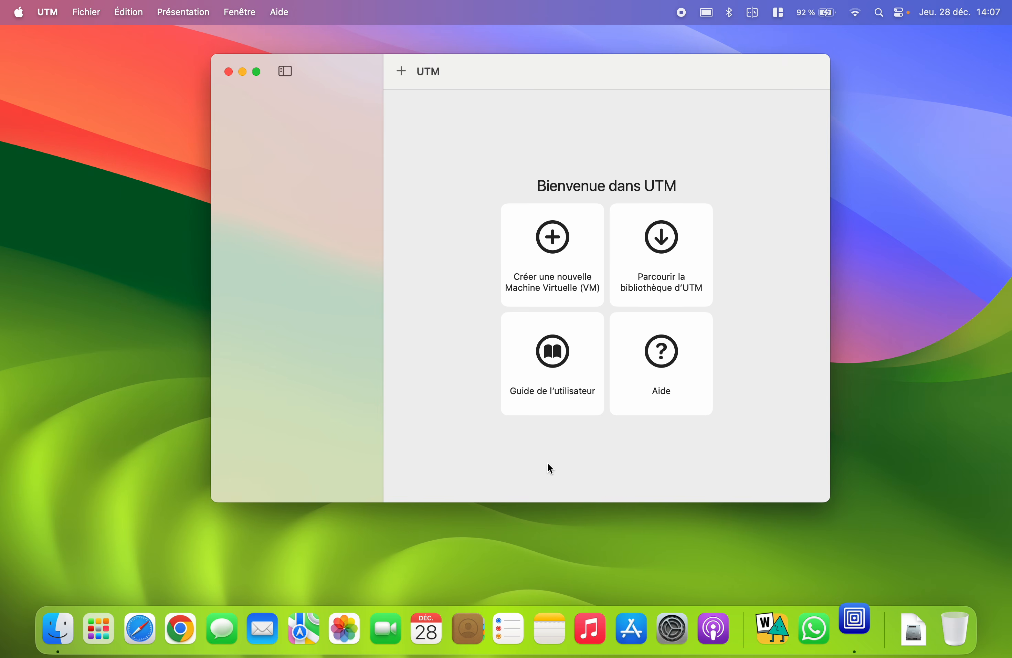
# - Begin a new virtual machine, choosing Virtualiser and then Linux as the guest system
pyautogui.click(552, 245)
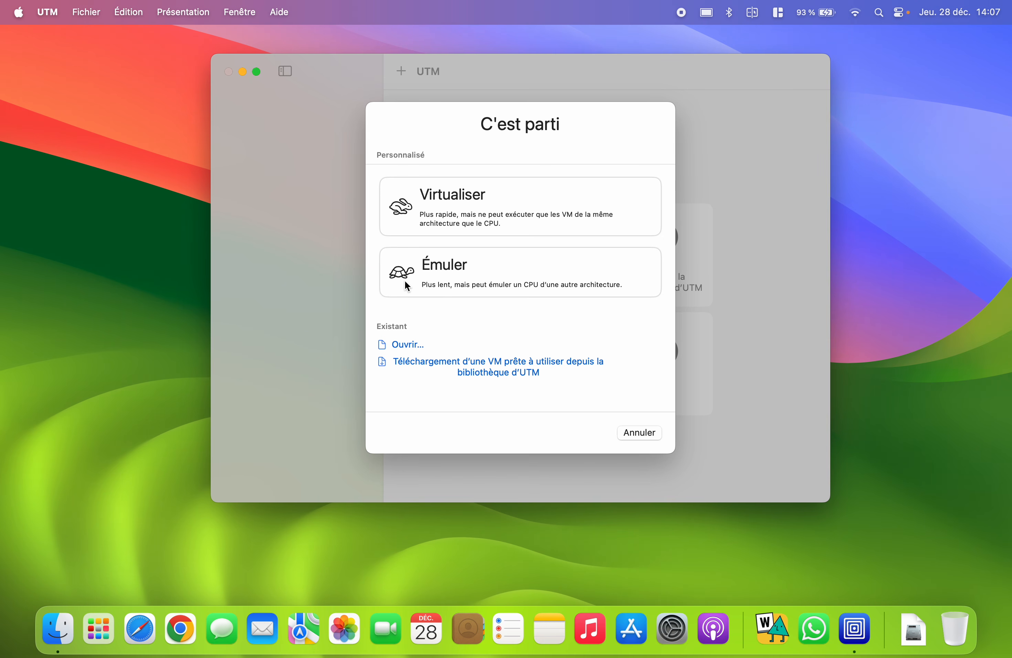
pyautogui.click(467, 216)
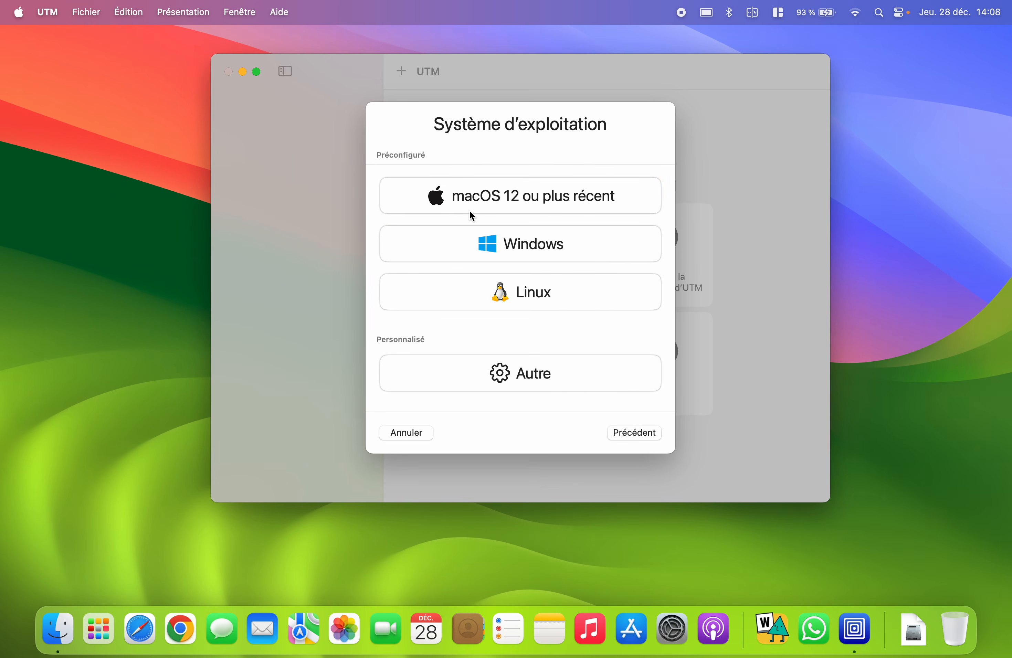
pyautogui.click(558, 300)
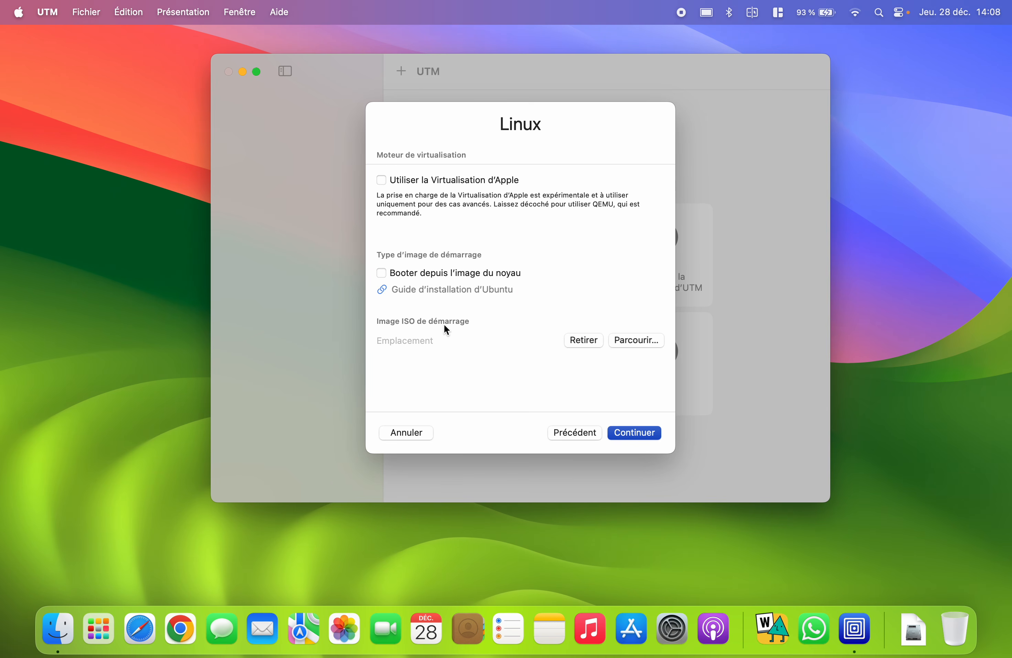
# - Choose jammy-desktop-arm64.iso as the boot ISO image and continue to hardware settings
pyautogui.click(631, 344)
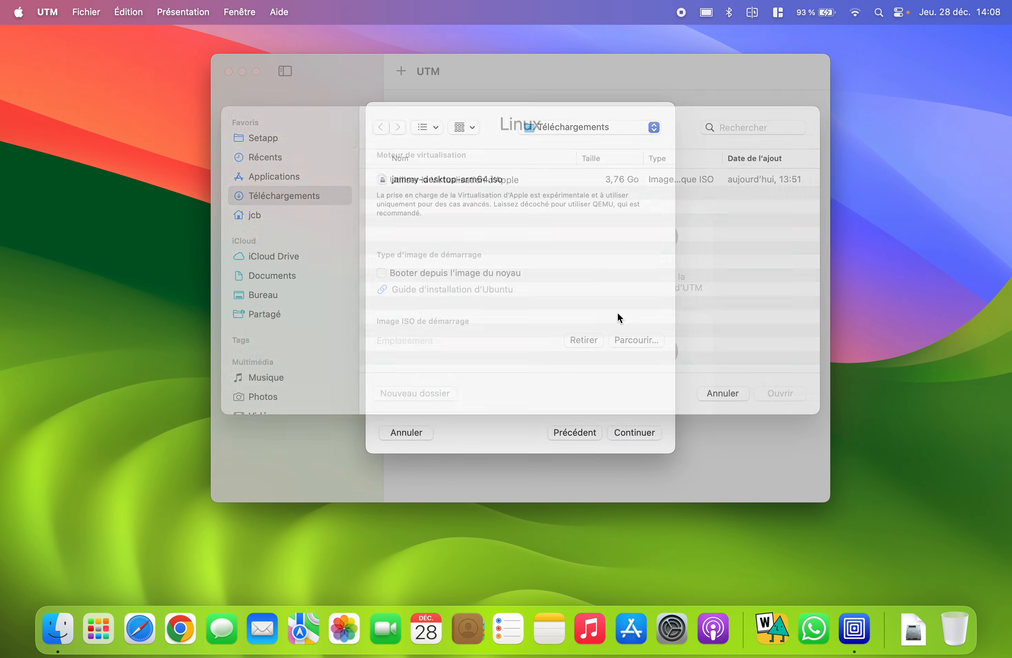
pyautogui.click(453, 201)
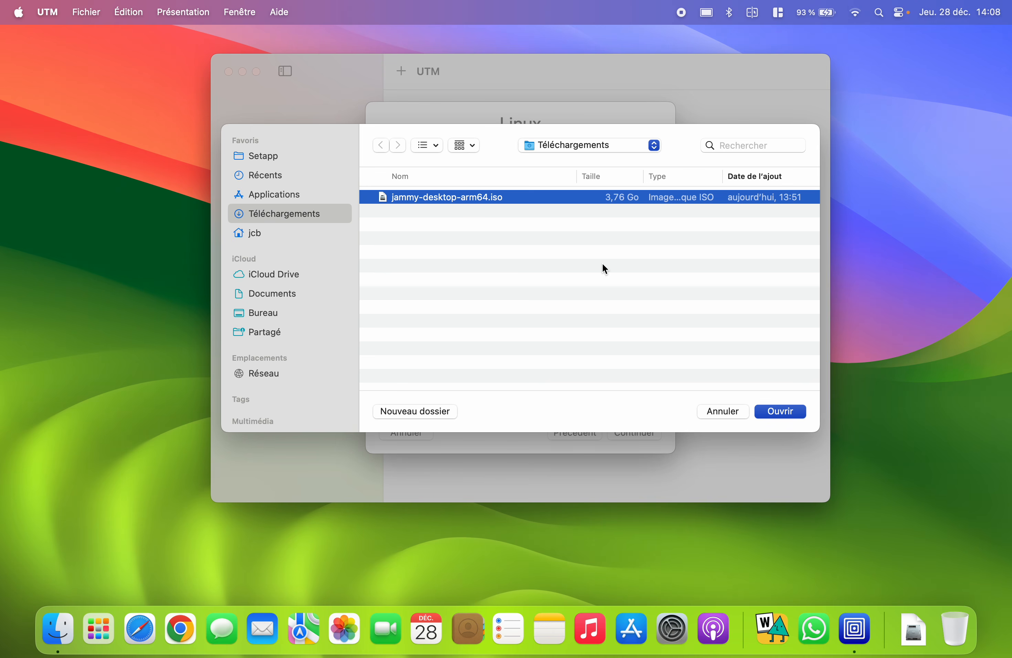
pyautogui.click(774, 413)
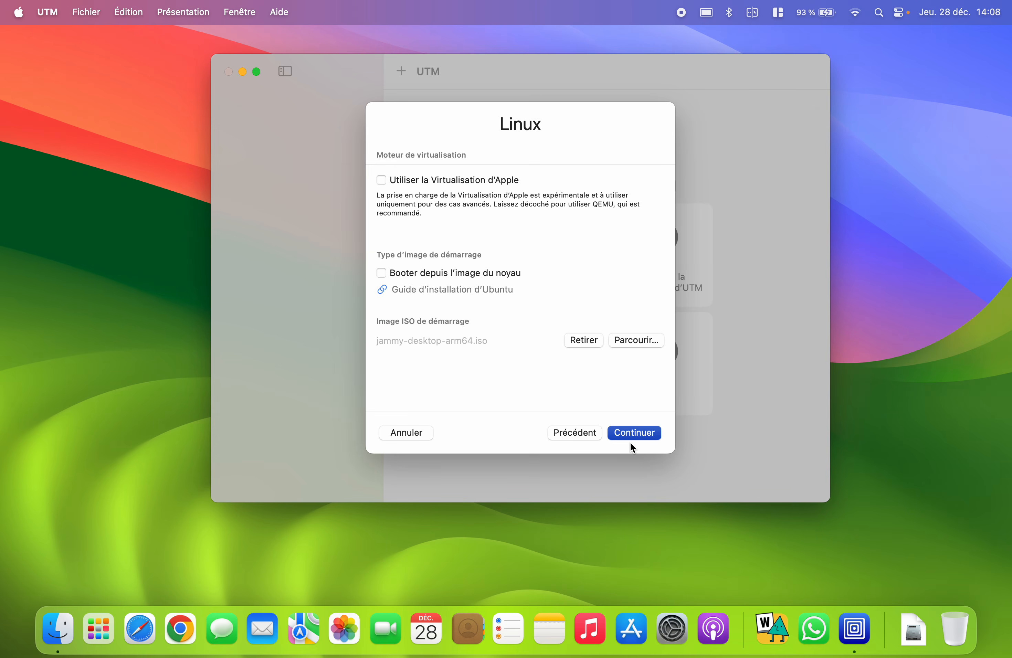
pyautogui.click(646, 434)
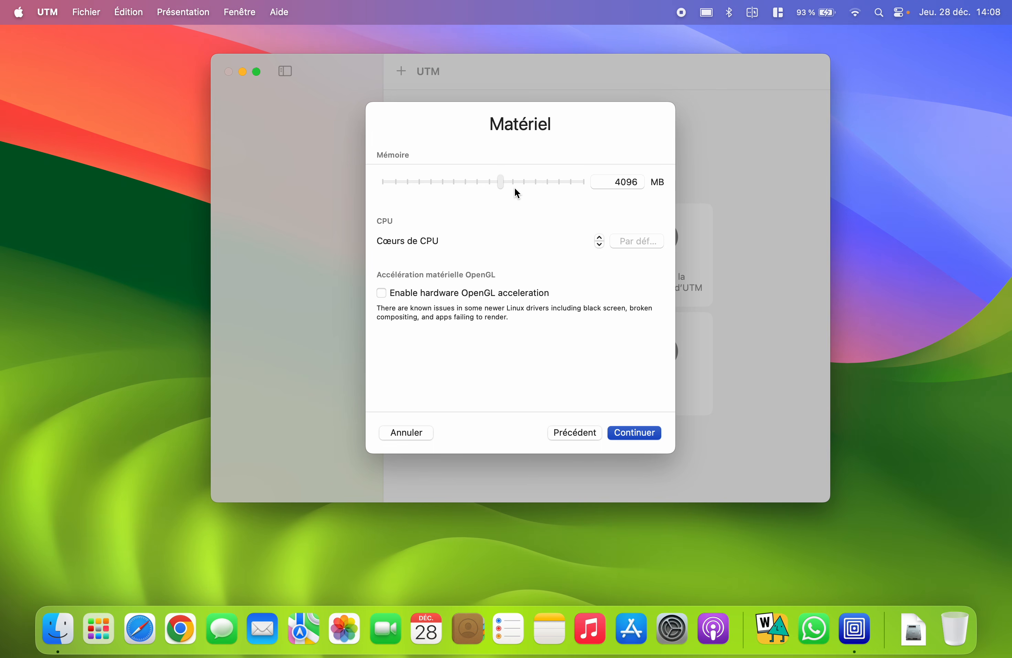
# - Raise the VM's memory with the Mémoire slider and enable hardware OpenGL acceleration
pyautogui.moveTo(513, 188); pyautogui.dragTo(595, 191)
pyautogui.click(475, 296)
pyautogui.click(646, 435)
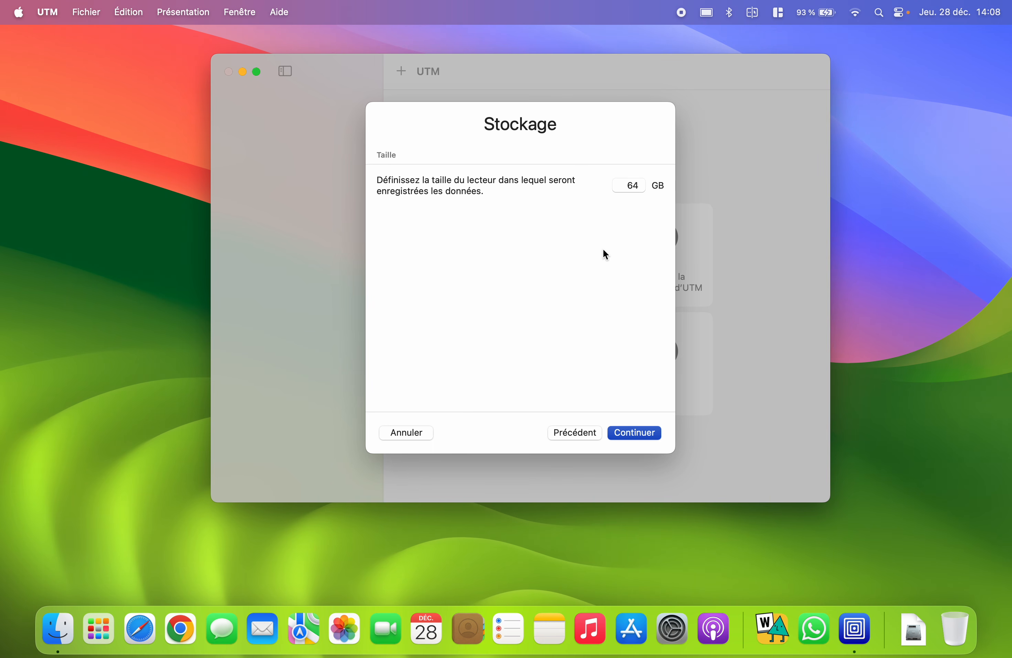
# - Keep the 64 GB disk and share the Téléchargements folder with the VM
pyautogui.click(646, 436)
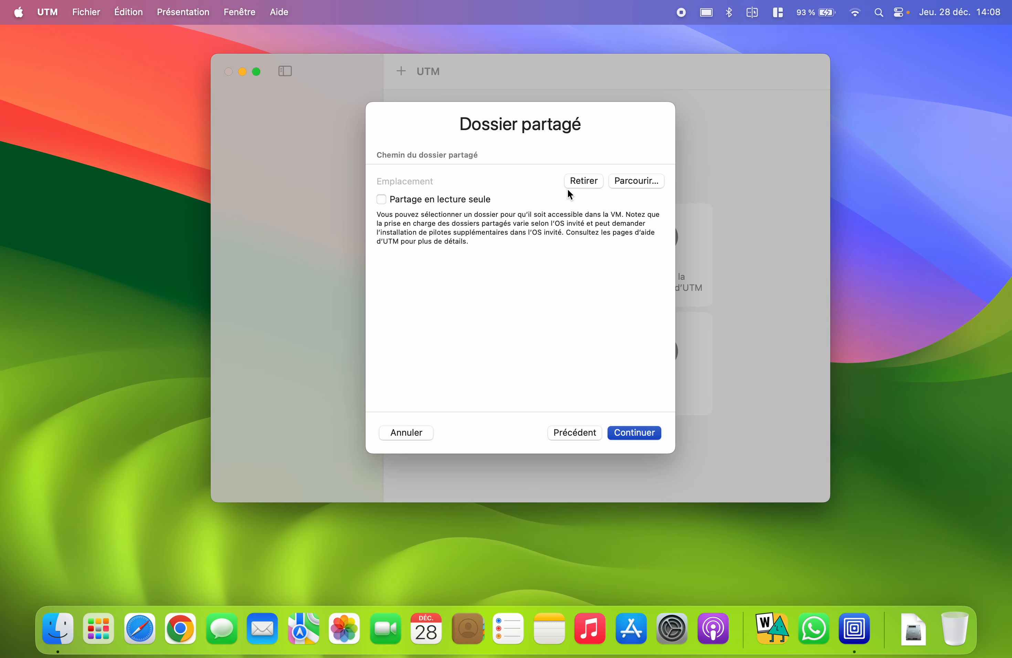
pyautogui.click(633, 181)
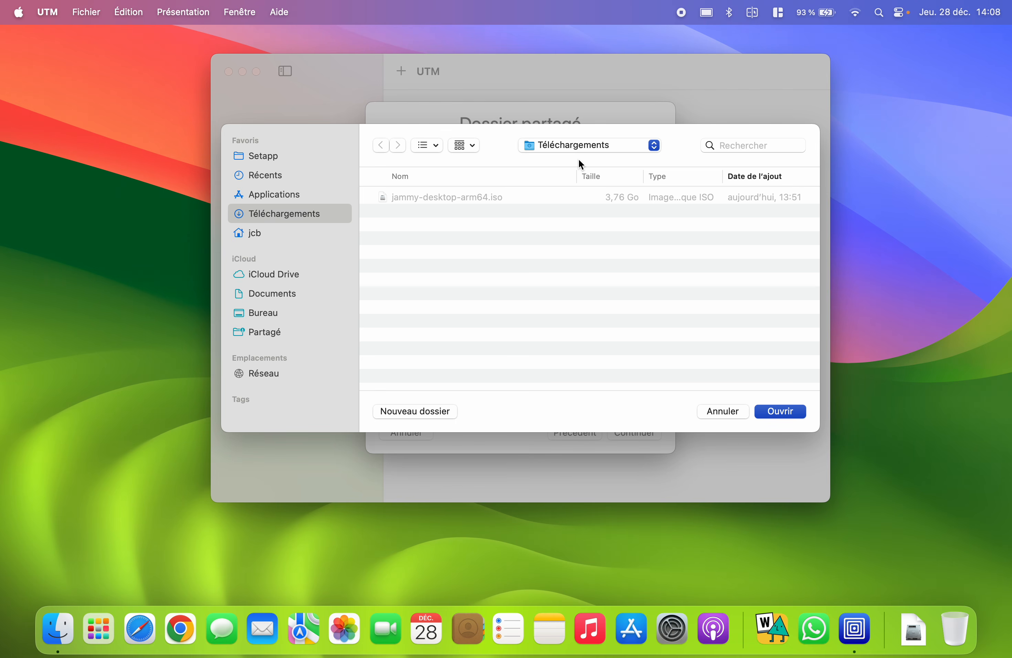
pyautogui.click(782, 413)
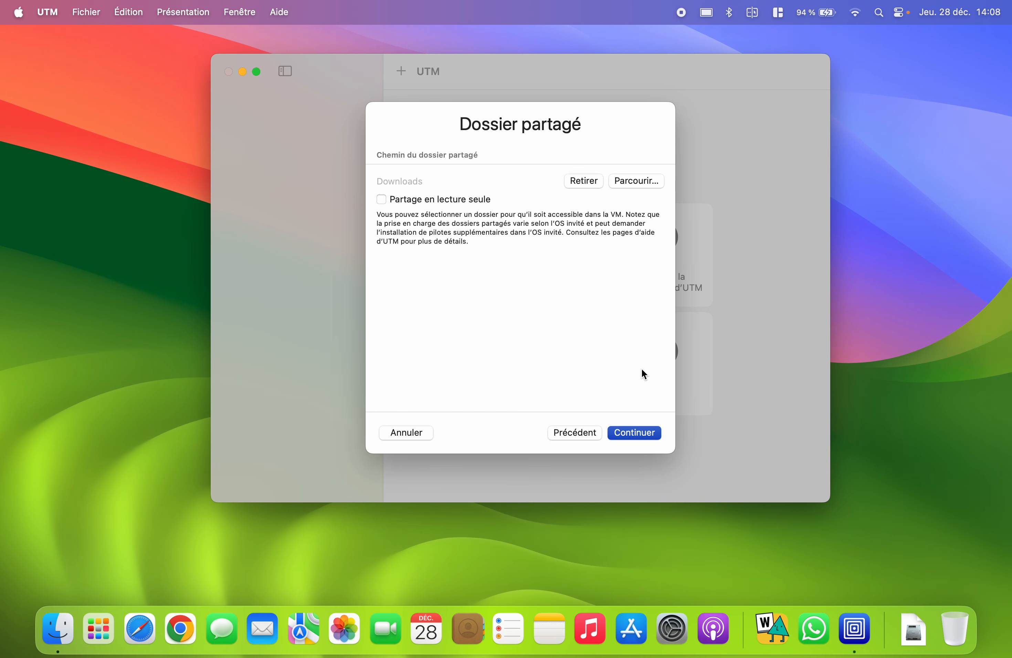
pyautogui.click(645, 430)
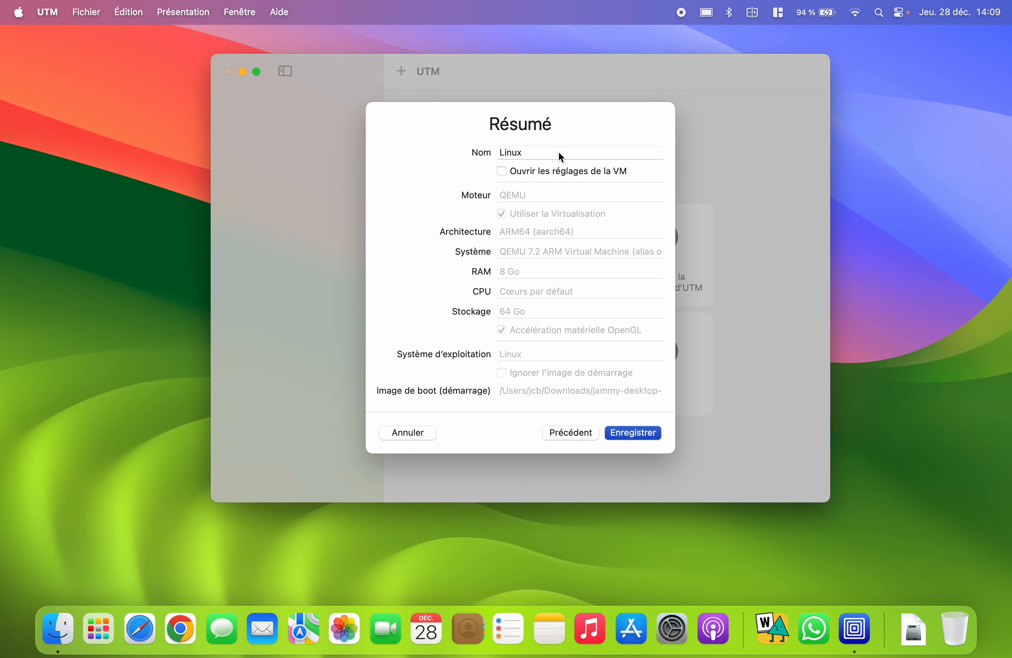
# - Replace the default name Linux with UbuntuJC in the summary and save the VM
pyautogui.click(561, 154)
pyautogui.moveTo(561, 154); pyautogui.dragTo(474, 153)
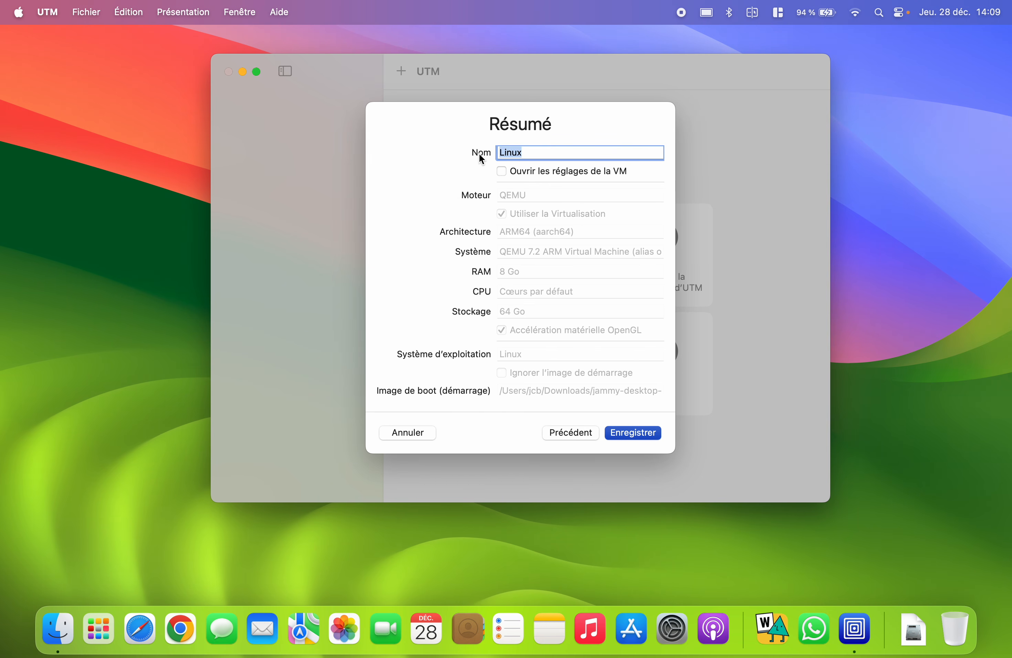
pyautogui.write('UbuntuJC')
pyautogui.click(641, 430)
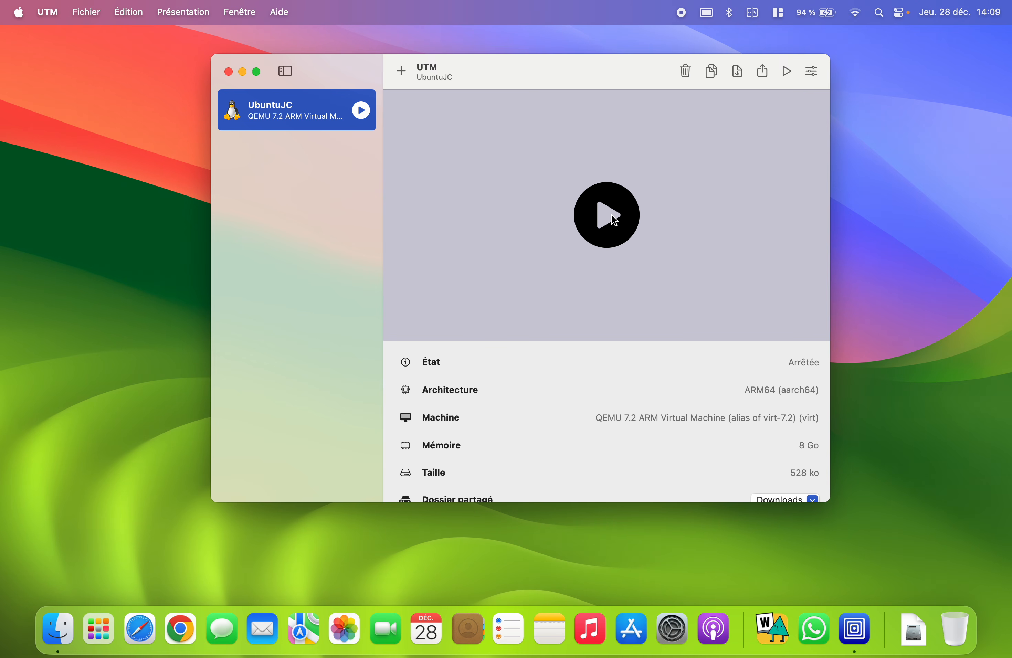
# - Start UbuntuJC and show its window full screen at the GRUB menu
pyautogui.click(611, 215)
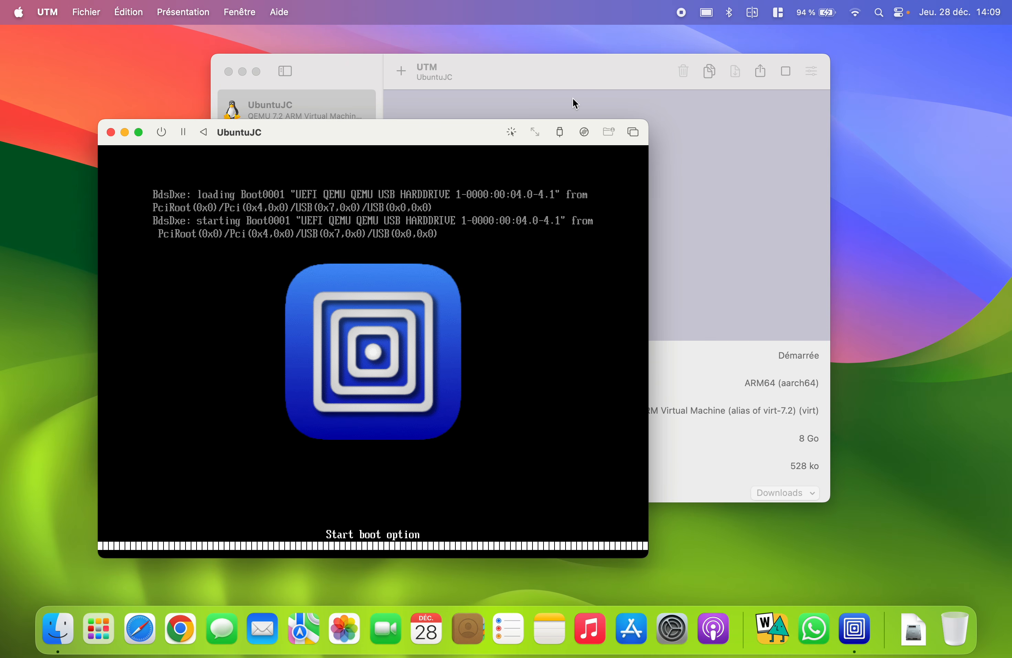
pyautogui.click(140, 130)
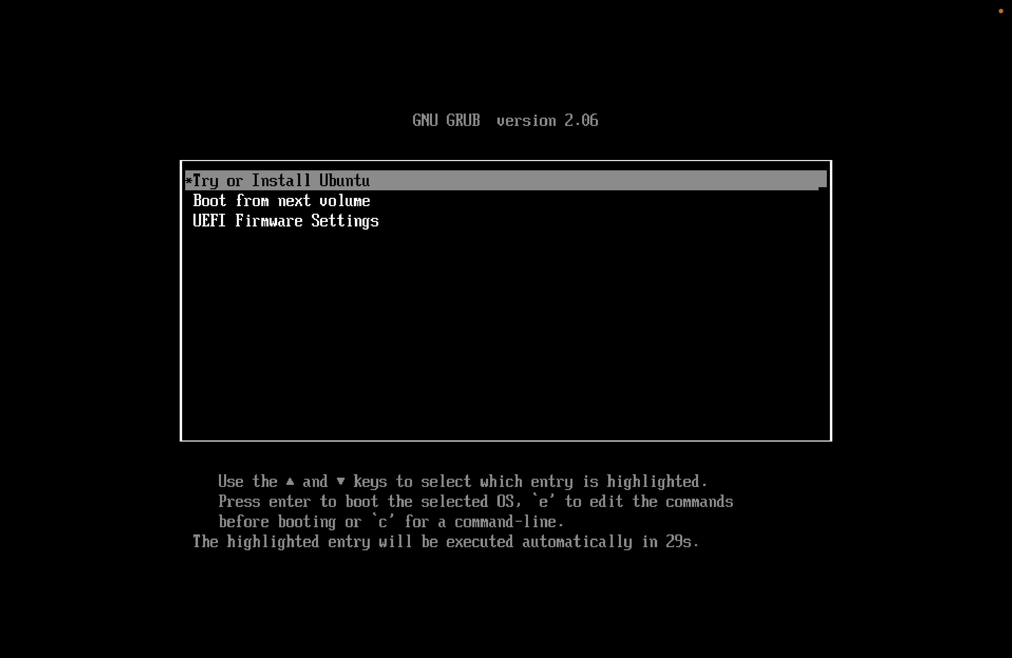
# - Select 'Try or Install Ubuntu' in GRUB and boot the live system
pyautogui.press('Down')
pyautogui.press('Up')
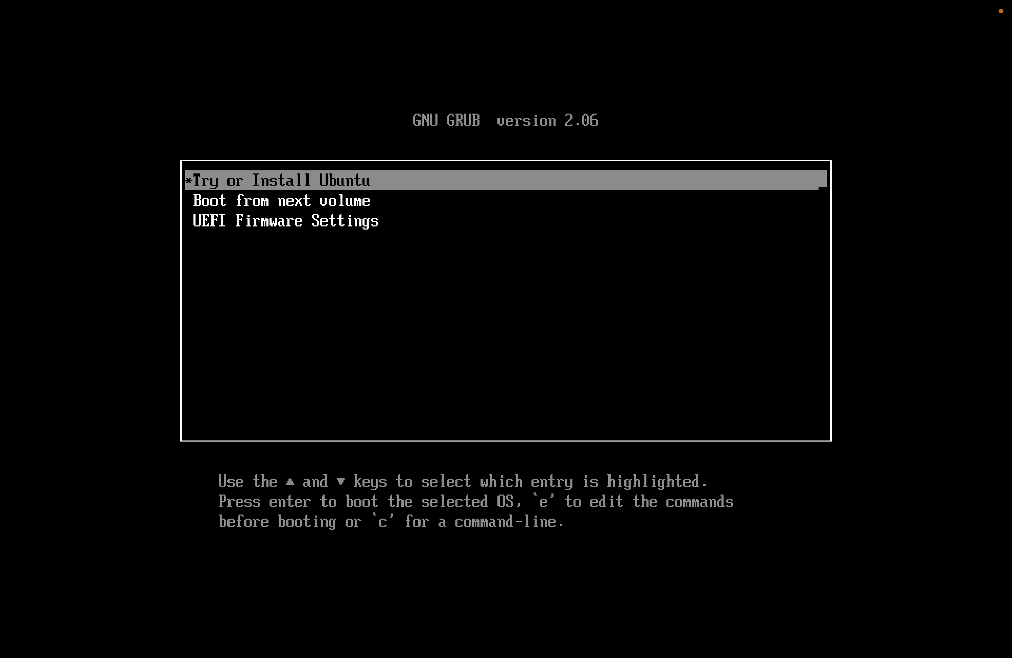
pyautogui.press('Return')
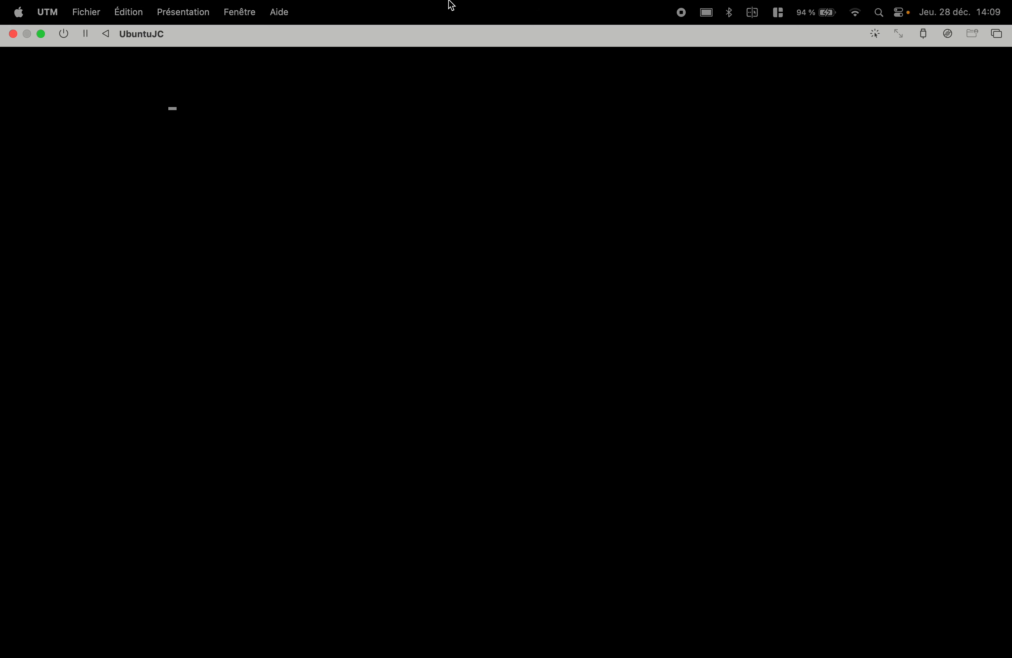
pyautogui.moveTo(423, 23)
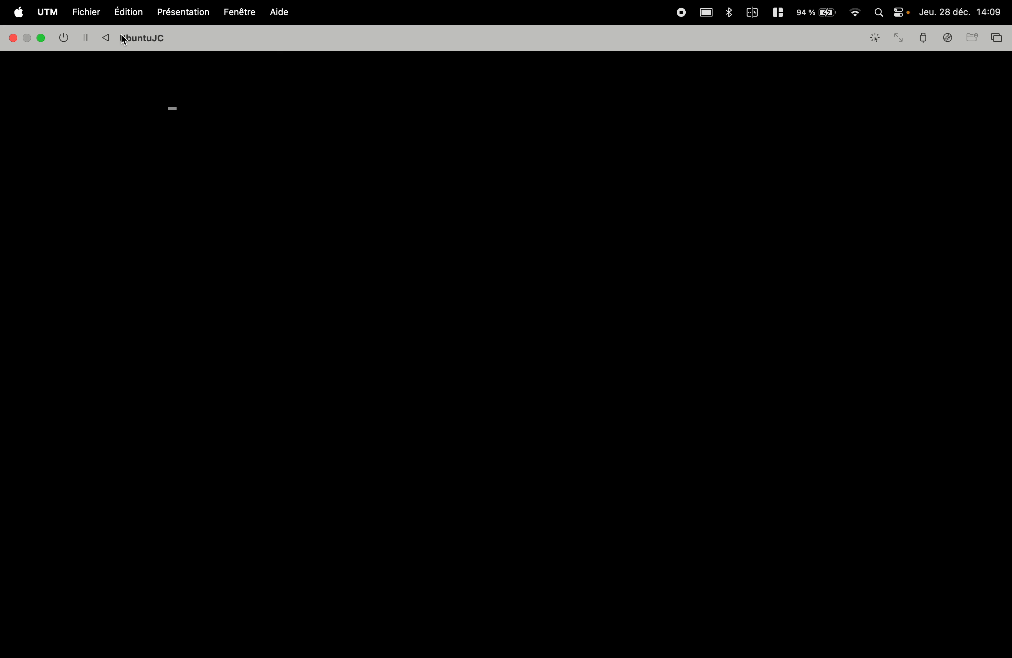
# - Take the VM out of full screen and back in, then close Ubuntu's internal-error report
pyautogui.moveTo(39, 37)
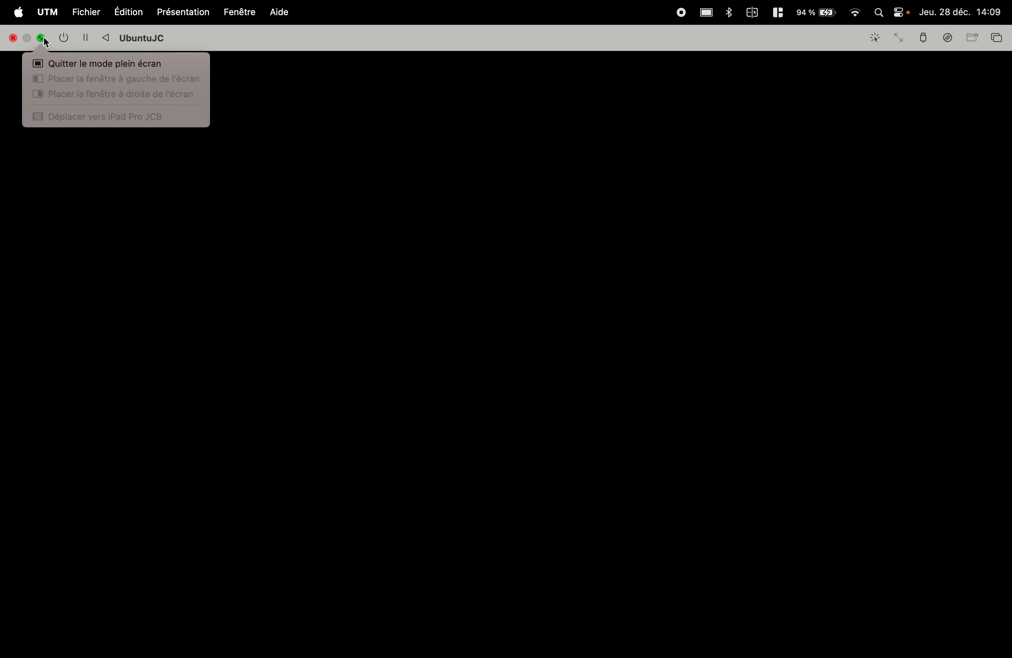
pyautogui.click(45, 39)
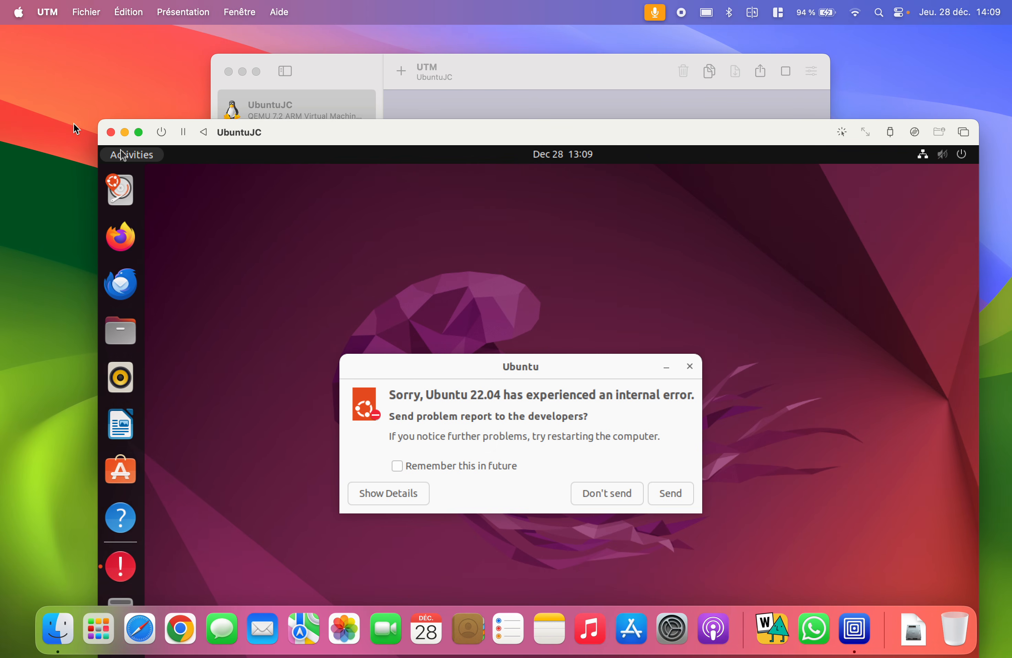
pyautogui.click(139, 133)
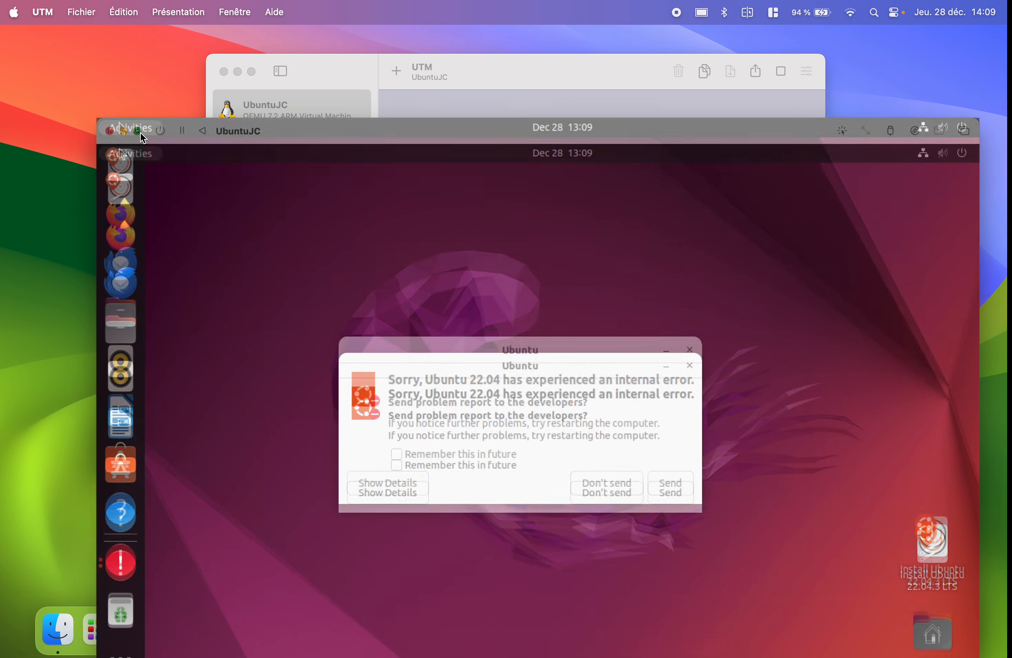
pyautogui.click(566, 412)
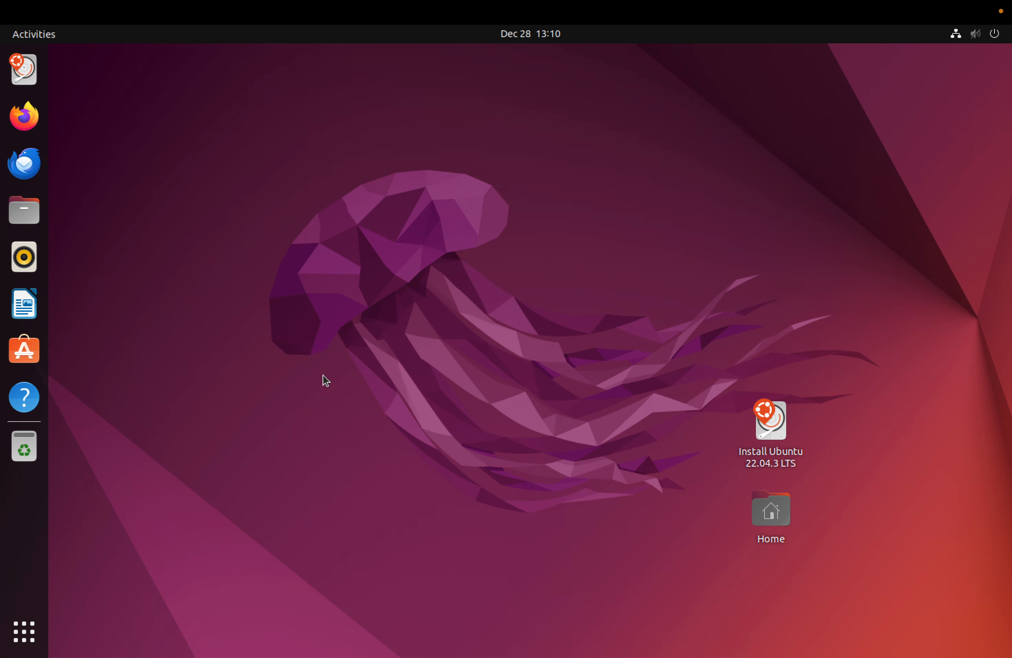
pyautogui.click(29, 127)
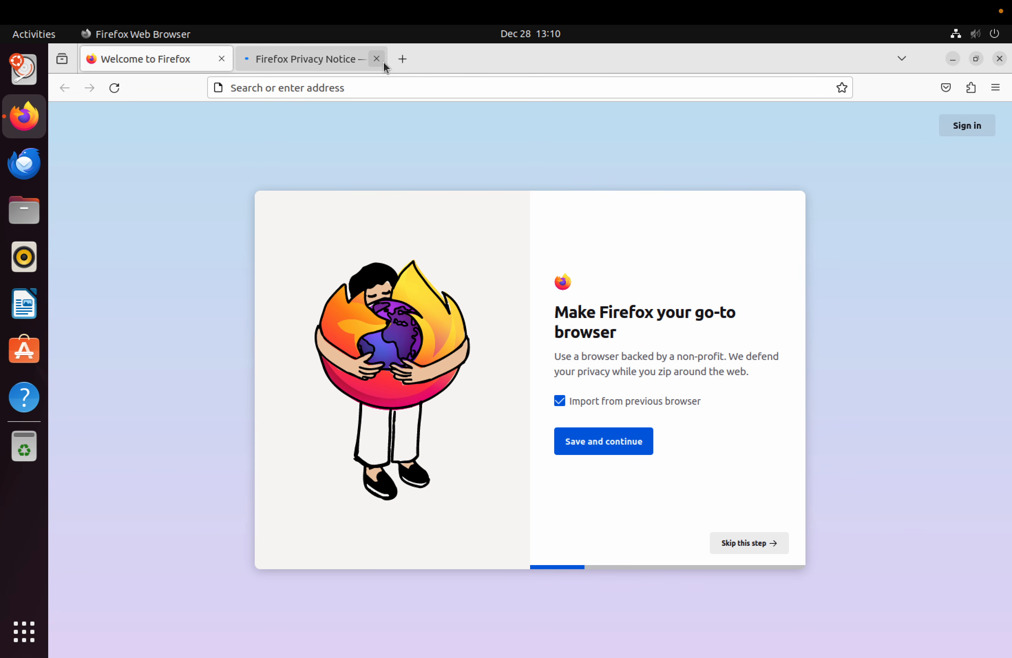
pyautogui.click(376, 58)
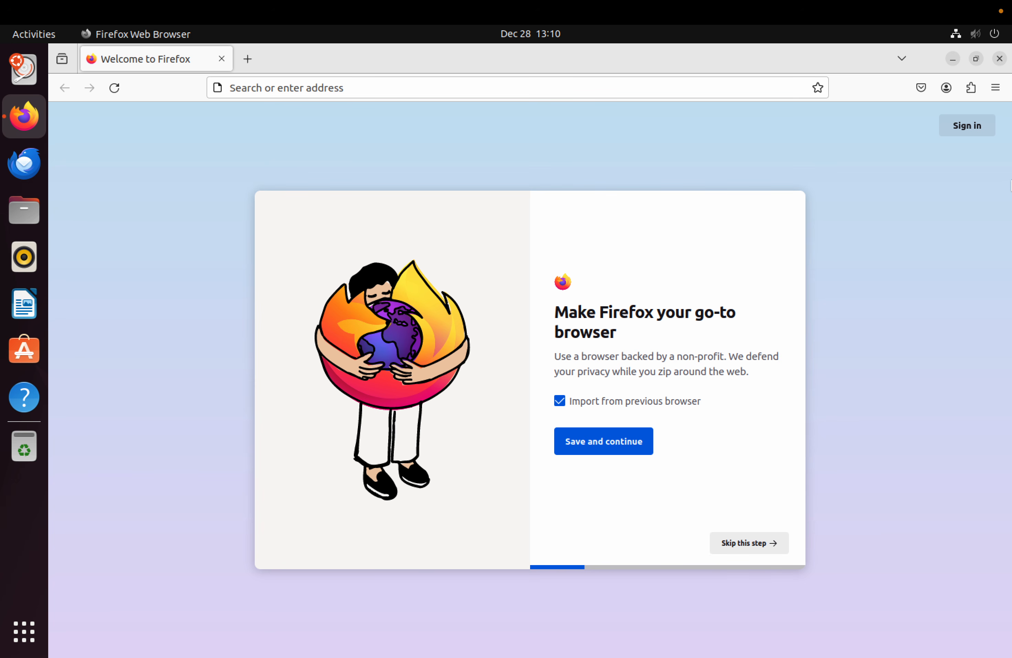
pyautogui.moveTo(947, 2)
pyautogui.click(999, 58)
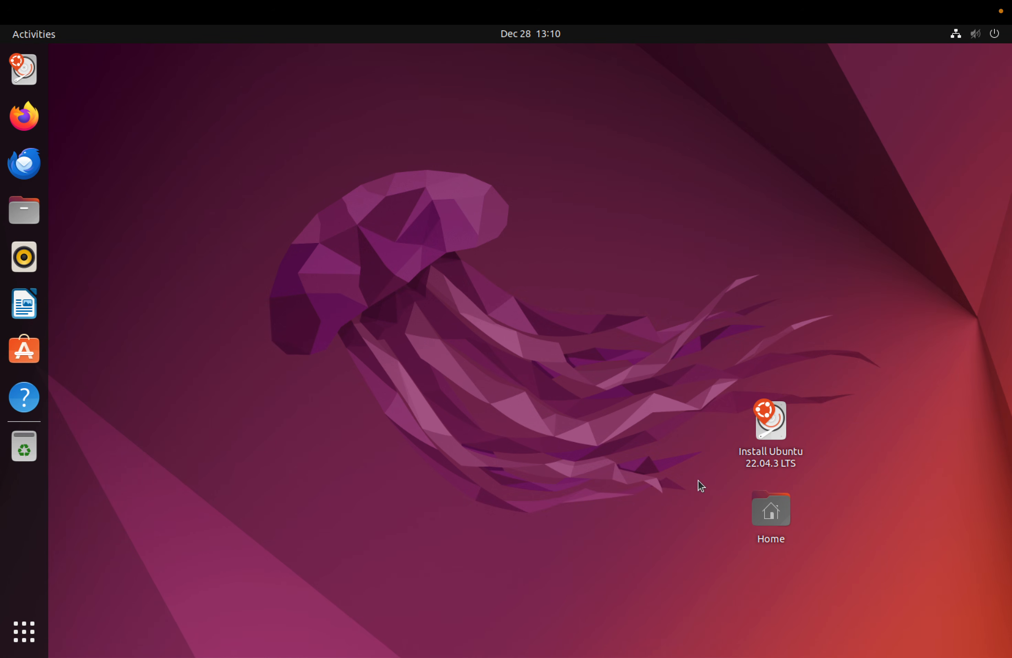
pyautogui.click(778, 430)
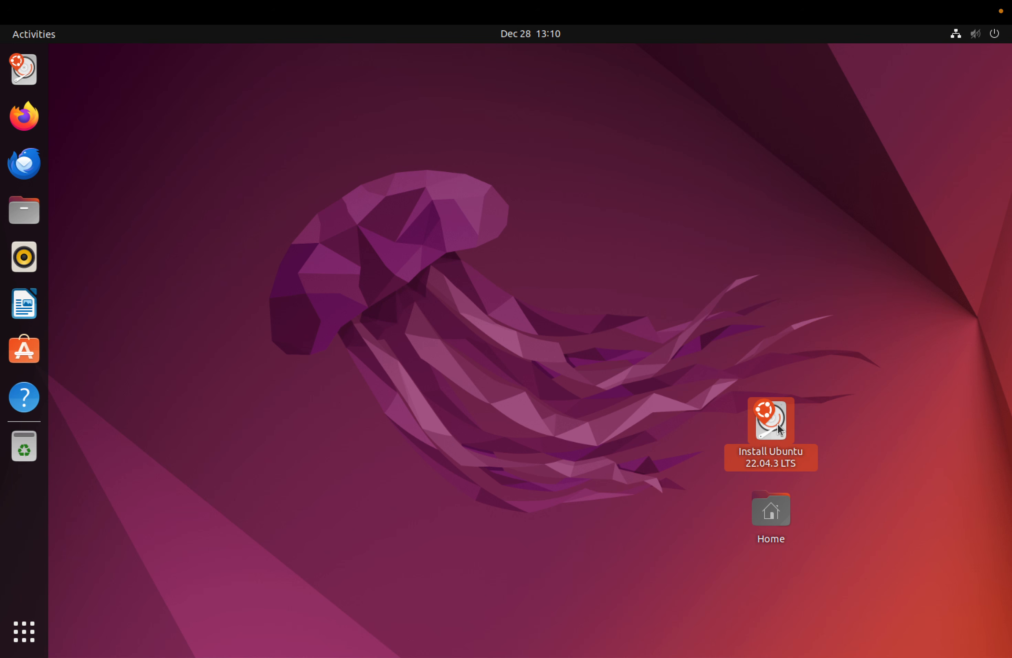
# - Launch the Ubuntu installer and choose Français as the installation language
pyautogui.doubleClick(778, 424)
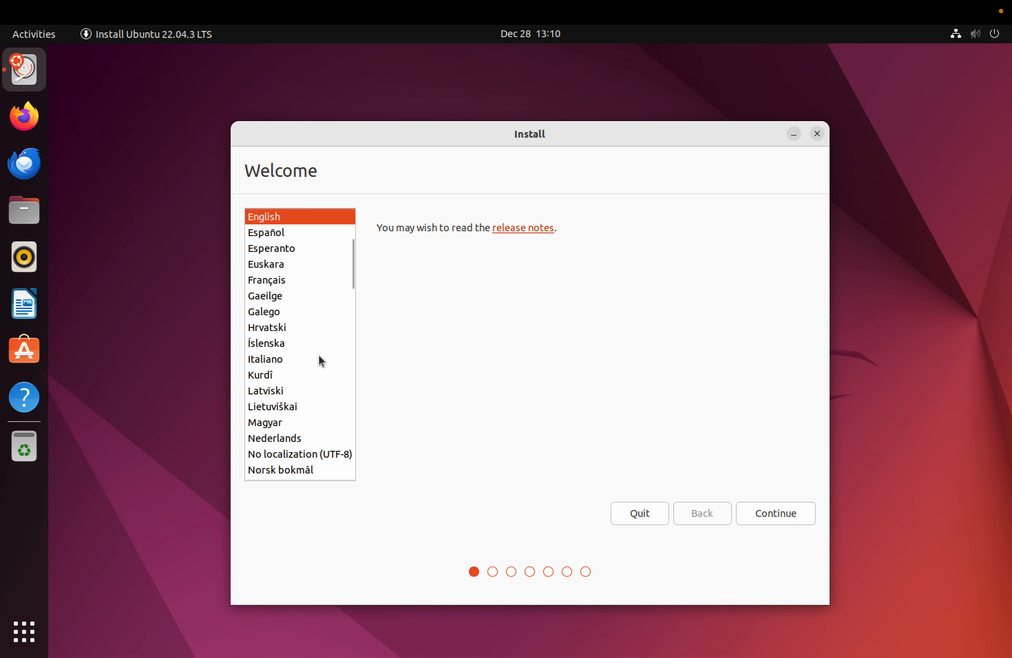
pyautogui.click(282, 278)
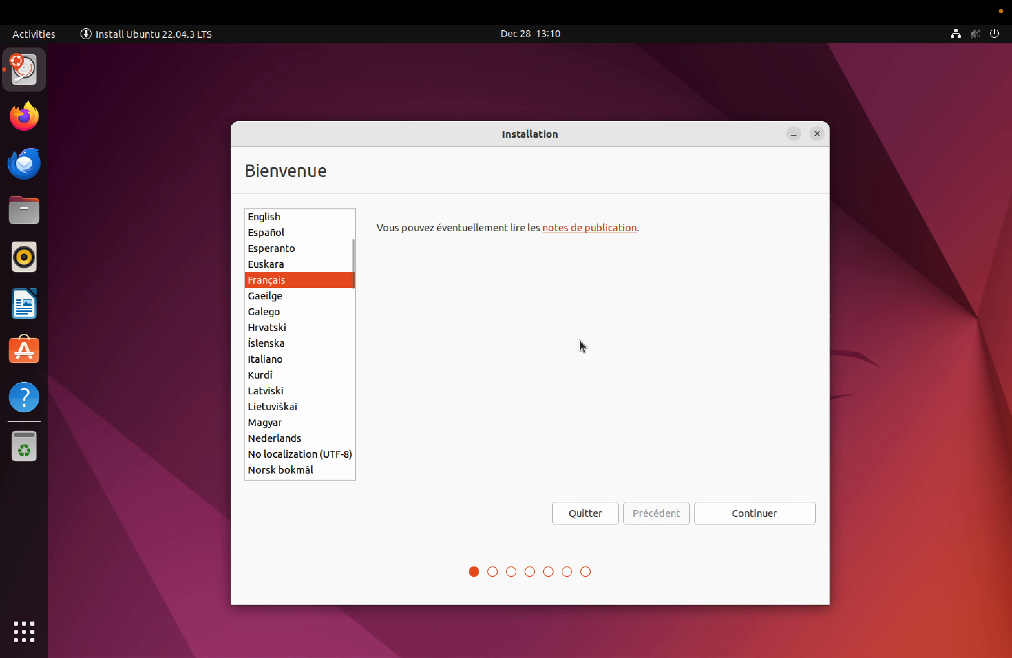
pyautogui.click(764, 516)
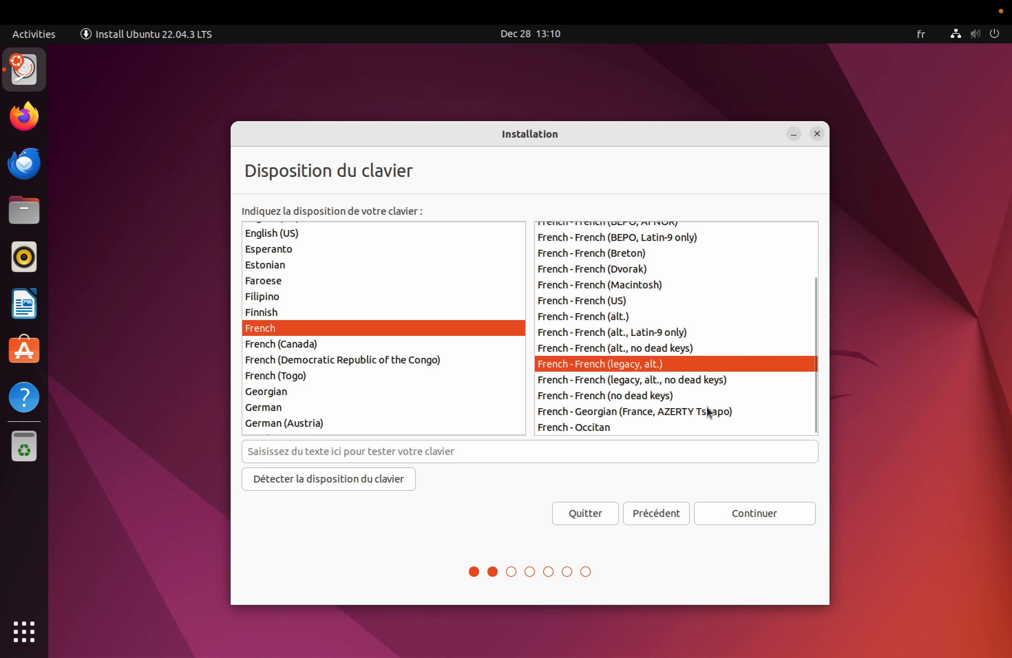
# - Select the French (Macintosh) keyboard layout, continue, and dismiss the problem-report notification
pyautogui.click(655, 285)
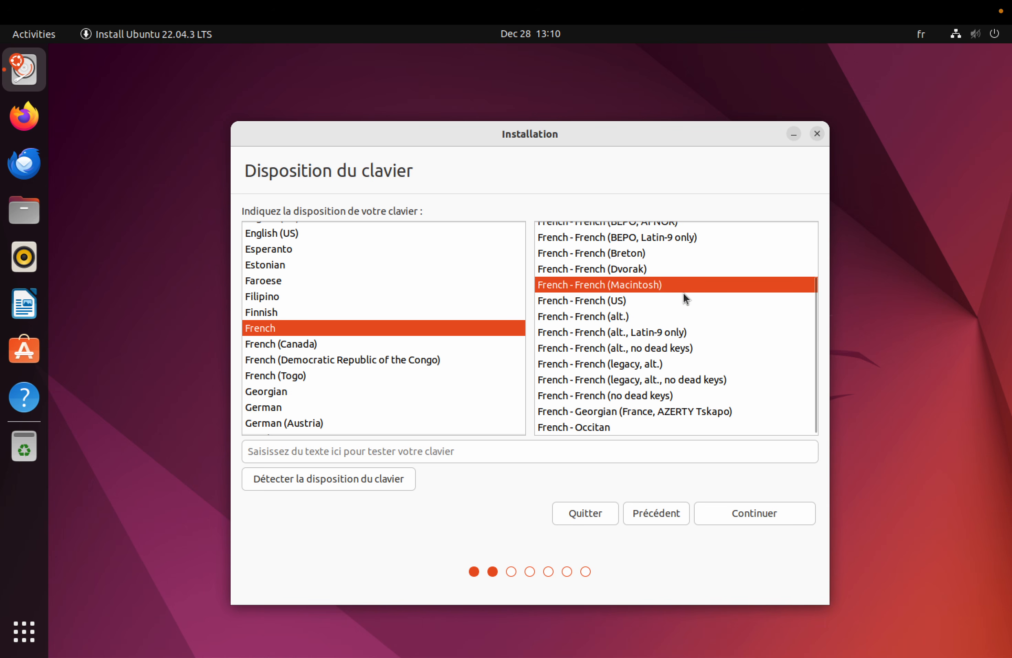
pyautogui.click(757, 511)
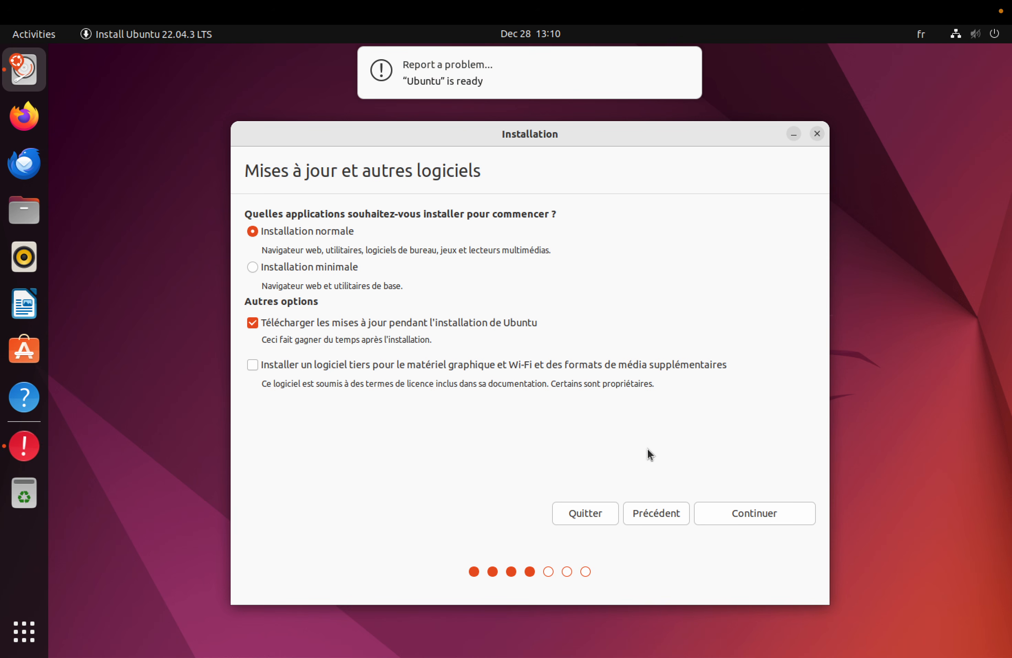
pyautogui.moveTo(529, 84)
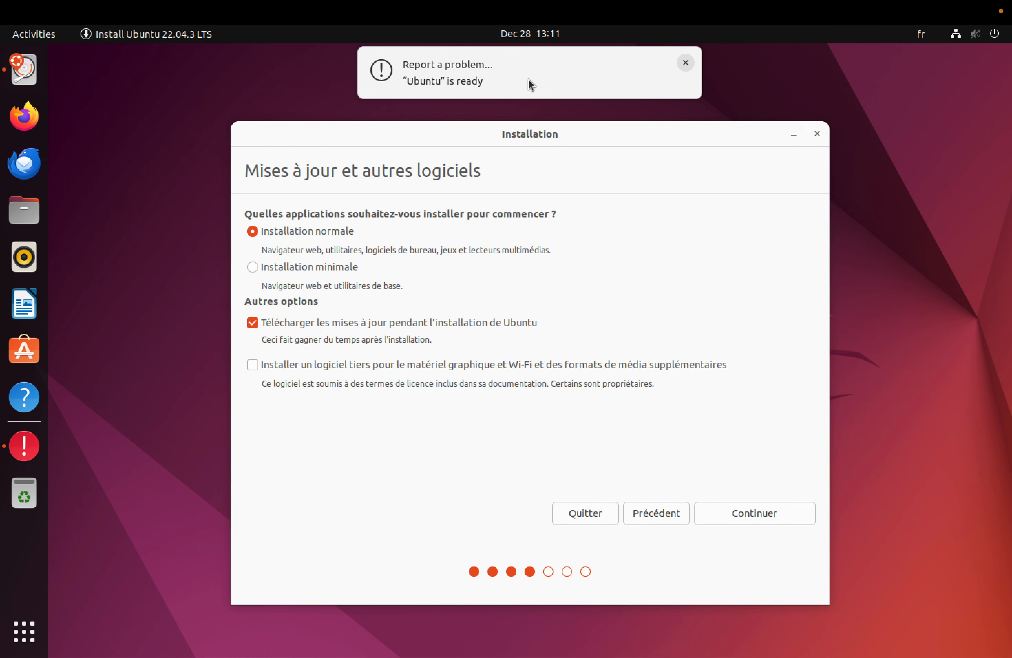
pyautogui.click(683, 64)
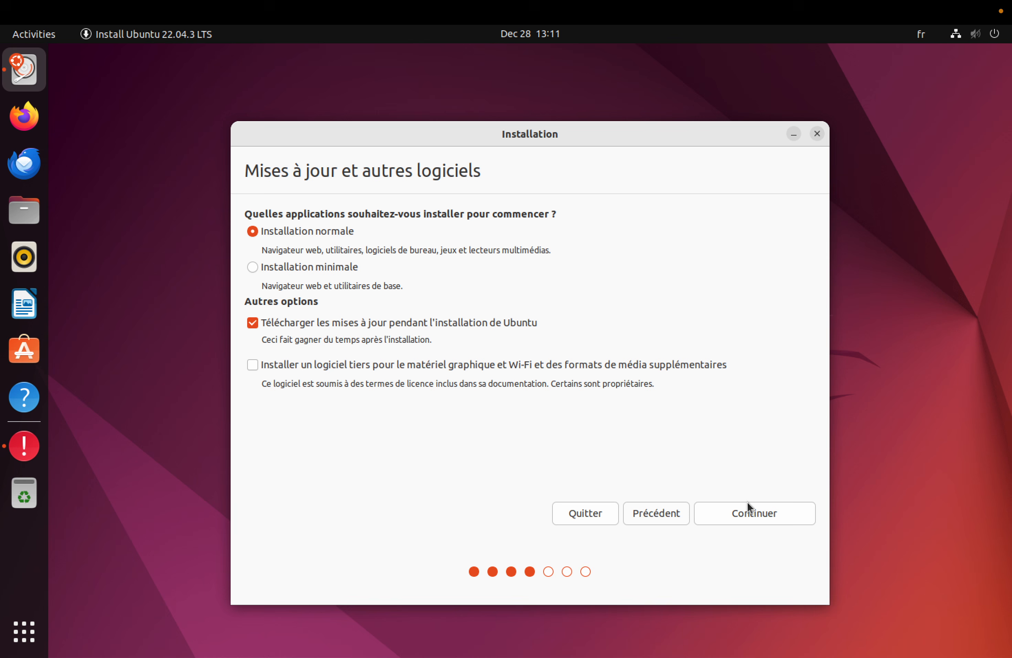
# - Keep the normal installation with updates and confirm erasing the whole virtual disk
pyautogui.click(771, 518)
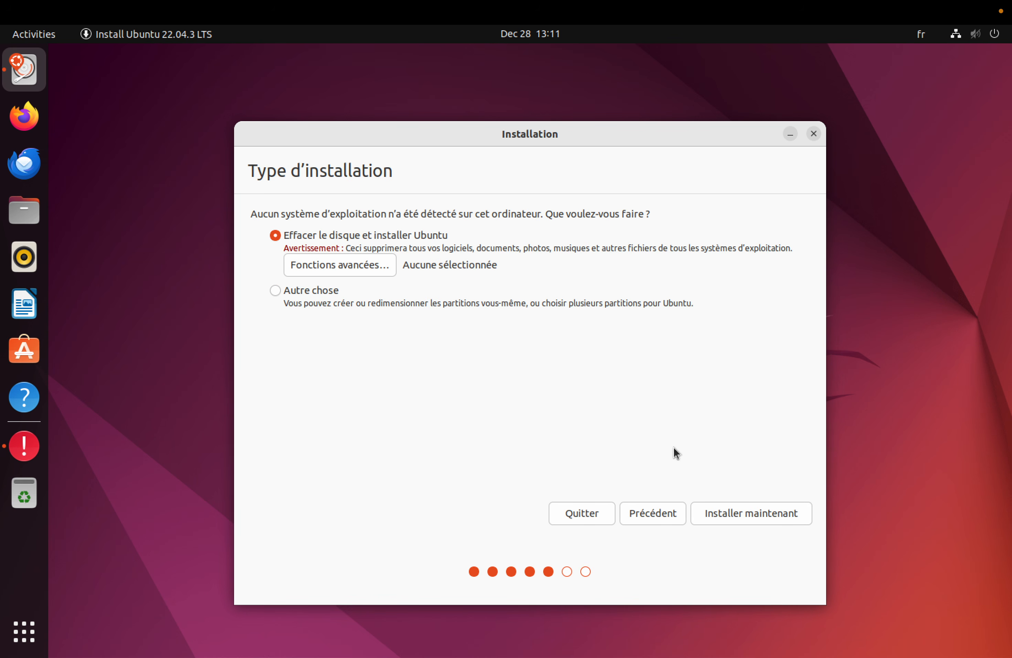
pyautogui.click(756, 512)
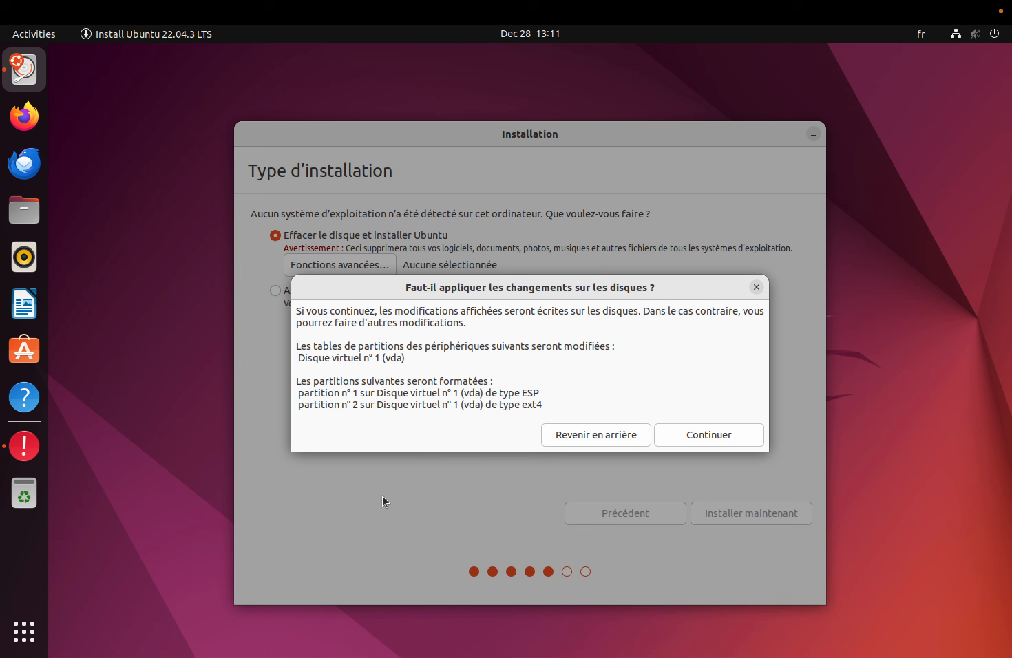
pyautogui.click(724, 435)
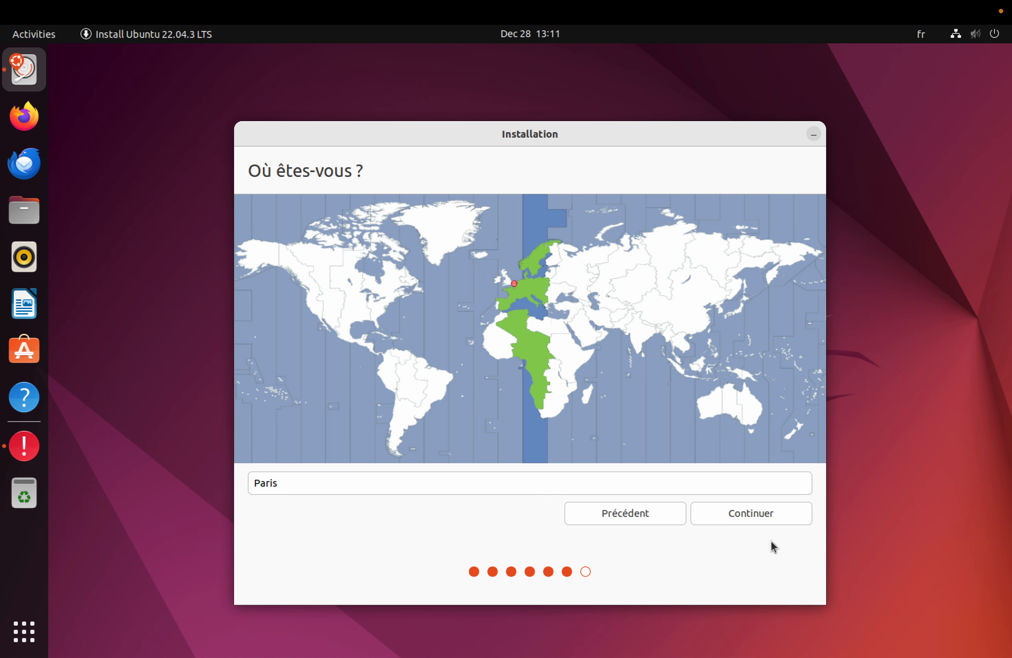
# - Accept Paris as the location, enter the username and password with confirmation, and continue
pyautogui.click(747, 512)
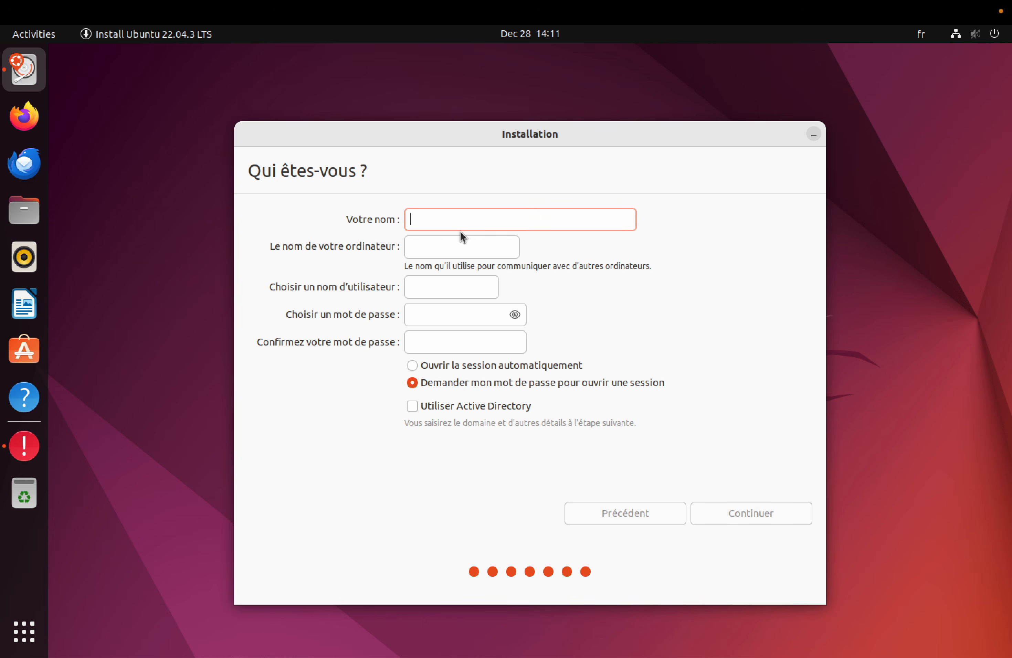
pyautogui.write('jcb')
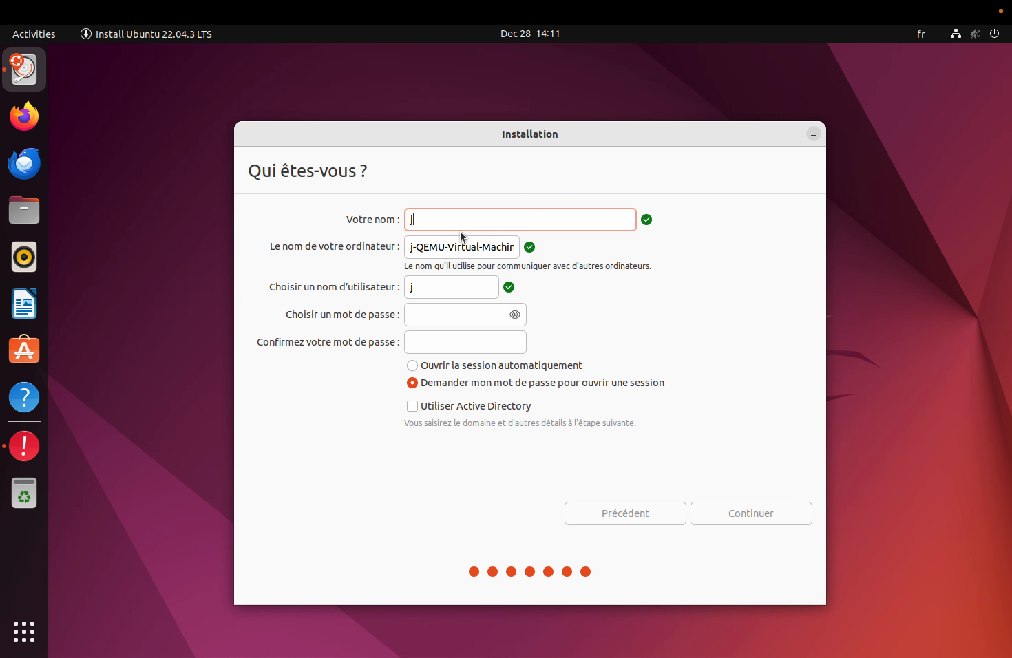
pyautogui.click(442, 309)
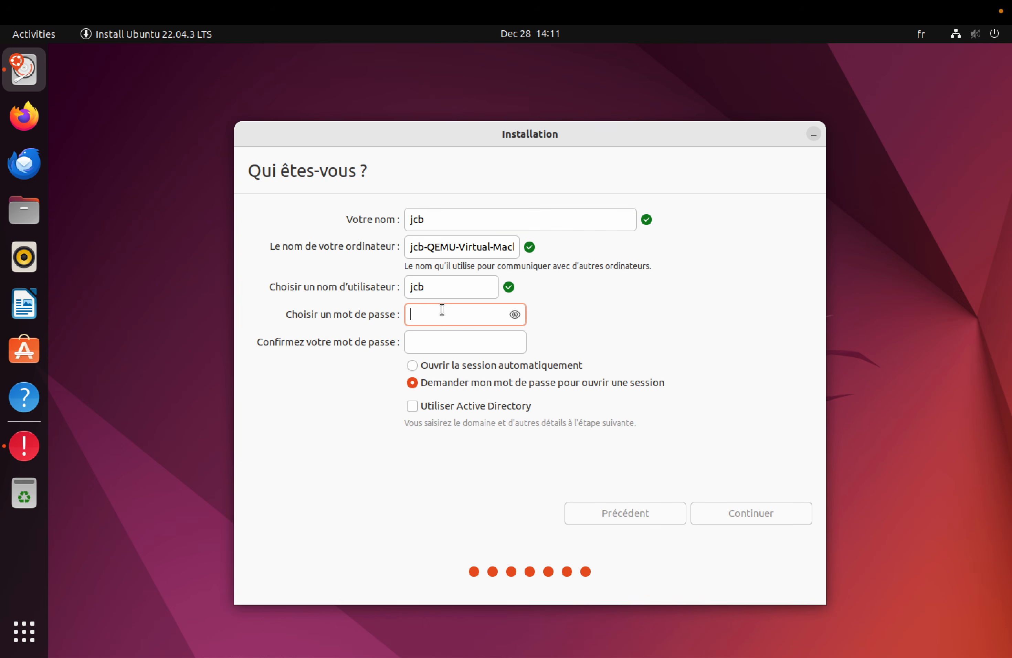
pyautogui.write('*******')
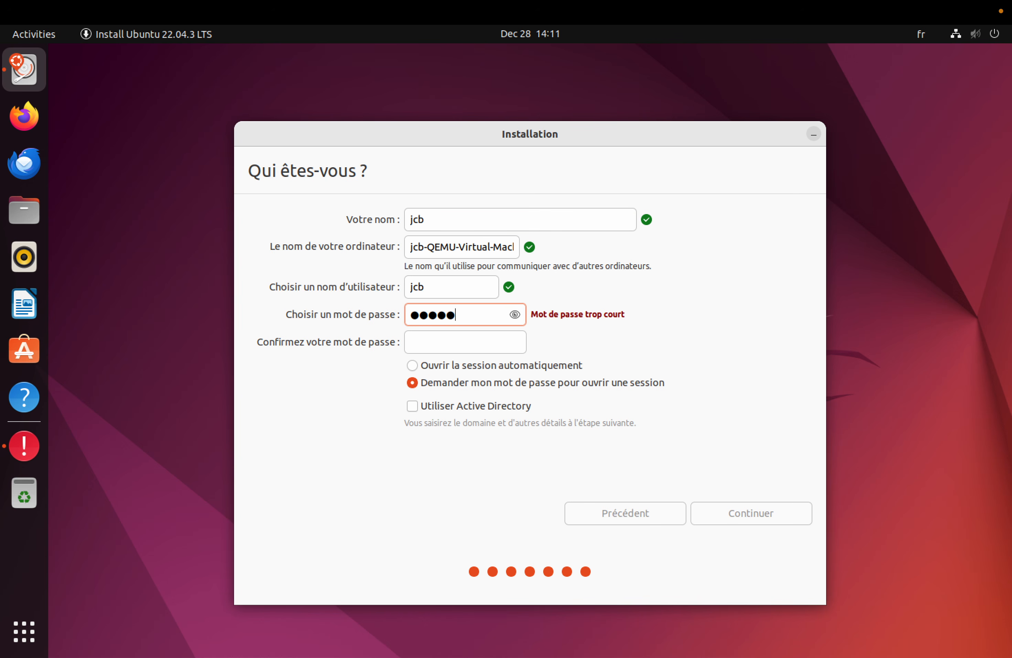
pyautogui.click(416, 342)
pyautogui.write('******')
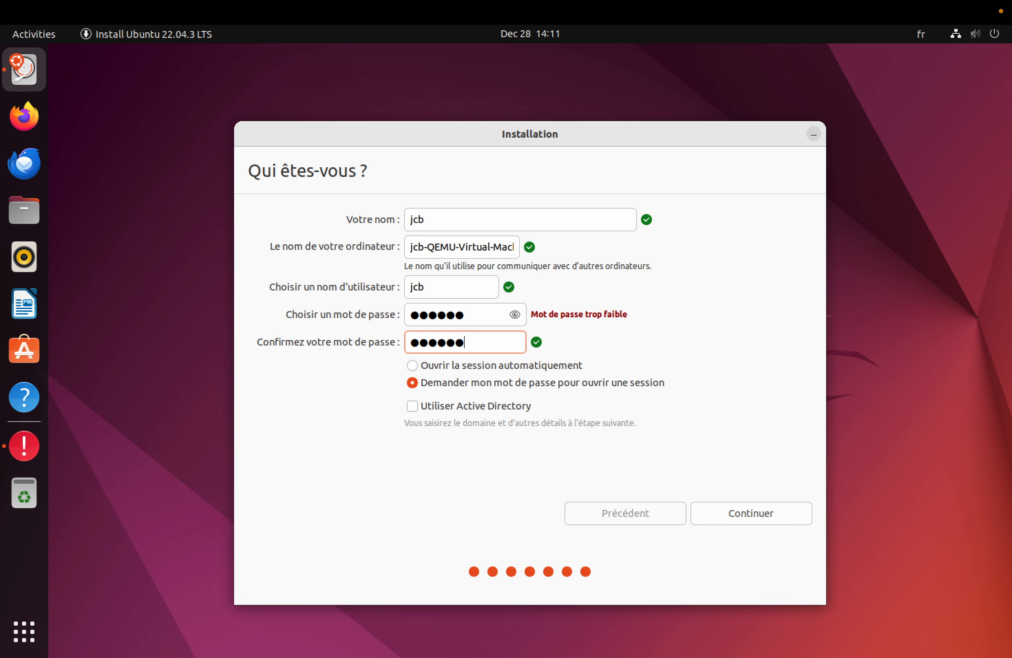
pyautogui.click(765, 515)
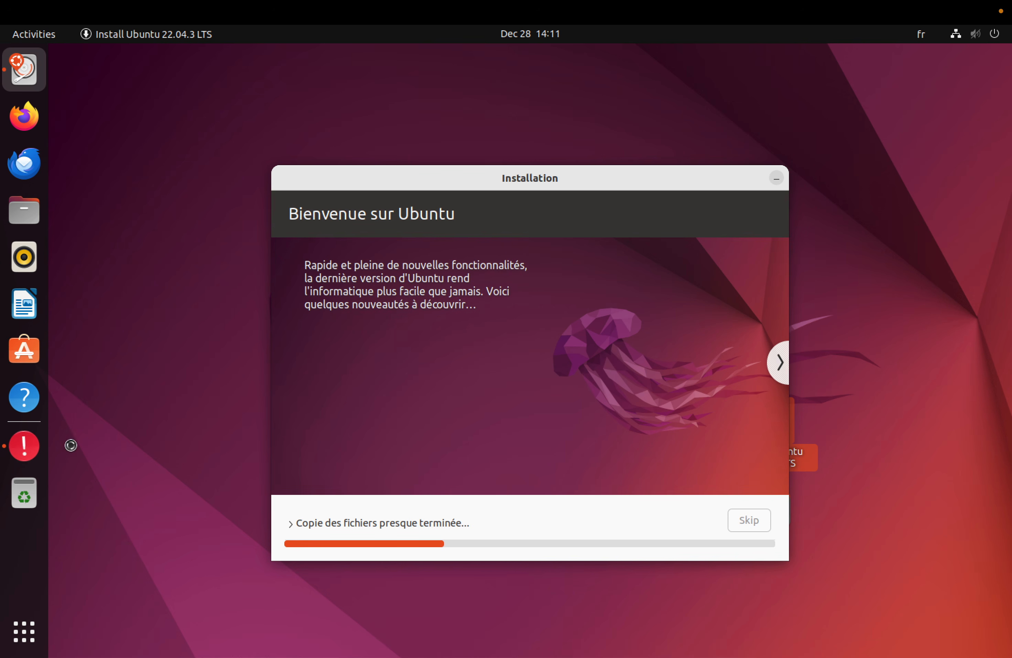
# - Close the Ubuntu error report with Don't send, exit full screen, and move the VM window upper left
pyautogui.click(24, 446)
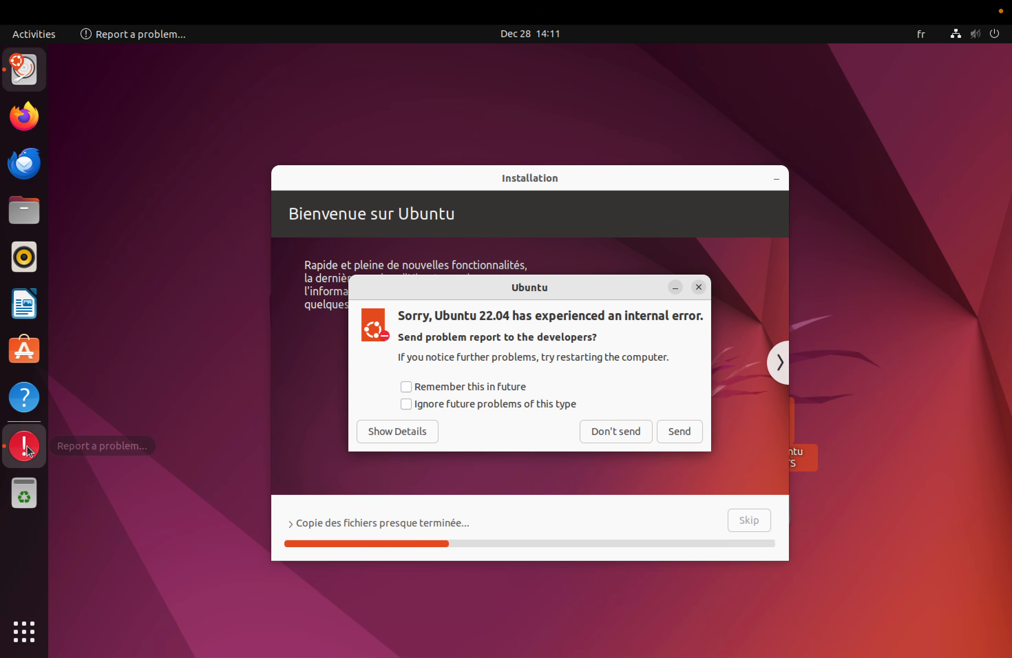
pyautogui.click(624, 433)
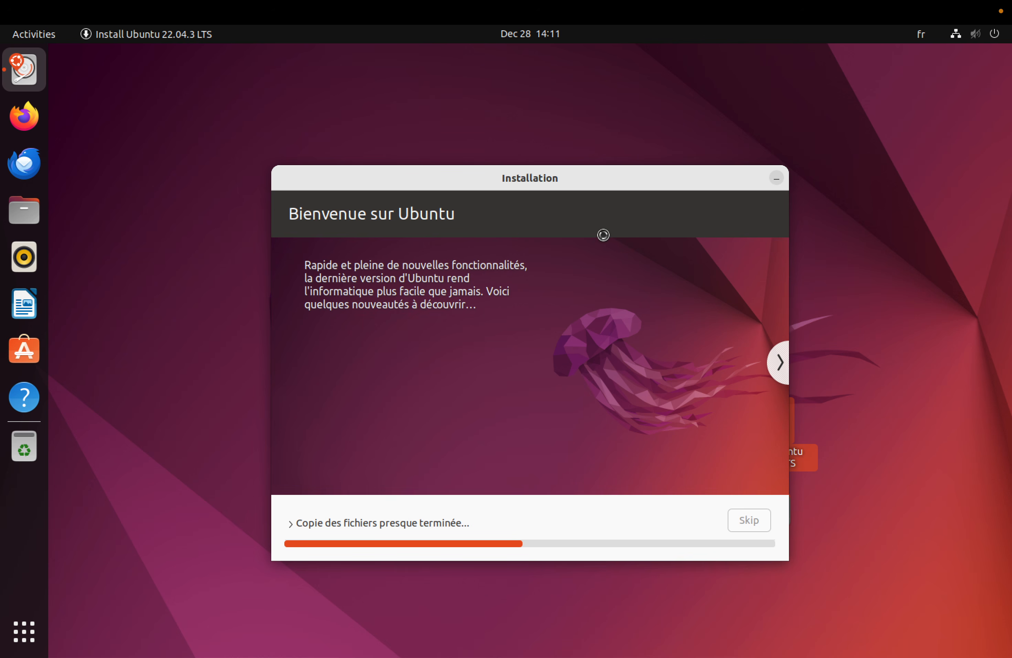
pyautogui.moveTo(100, 3)
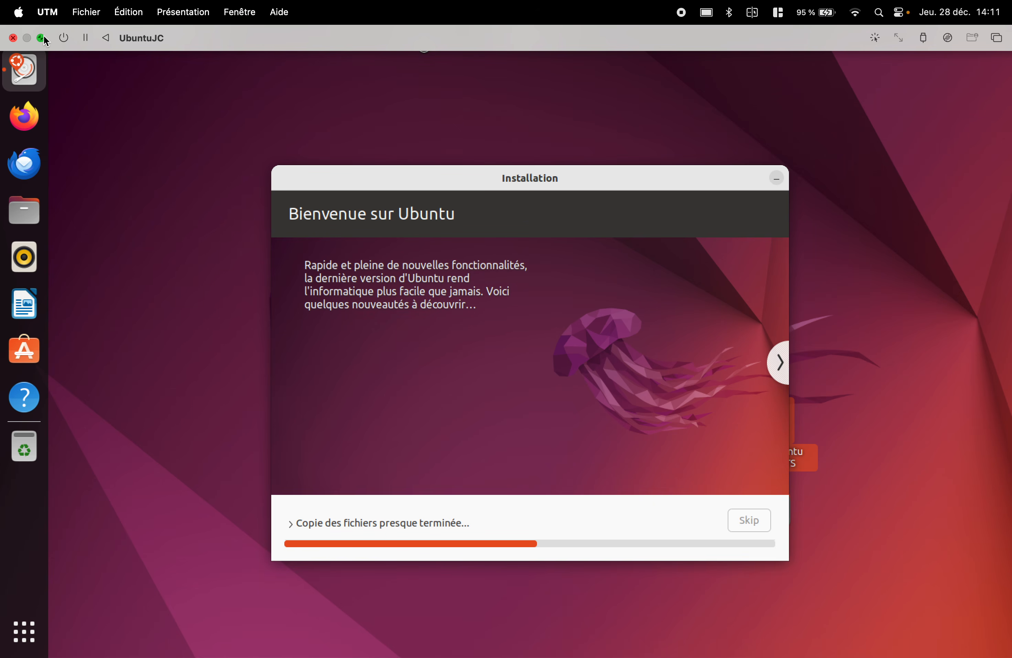
pyautogui.click(42, 38)
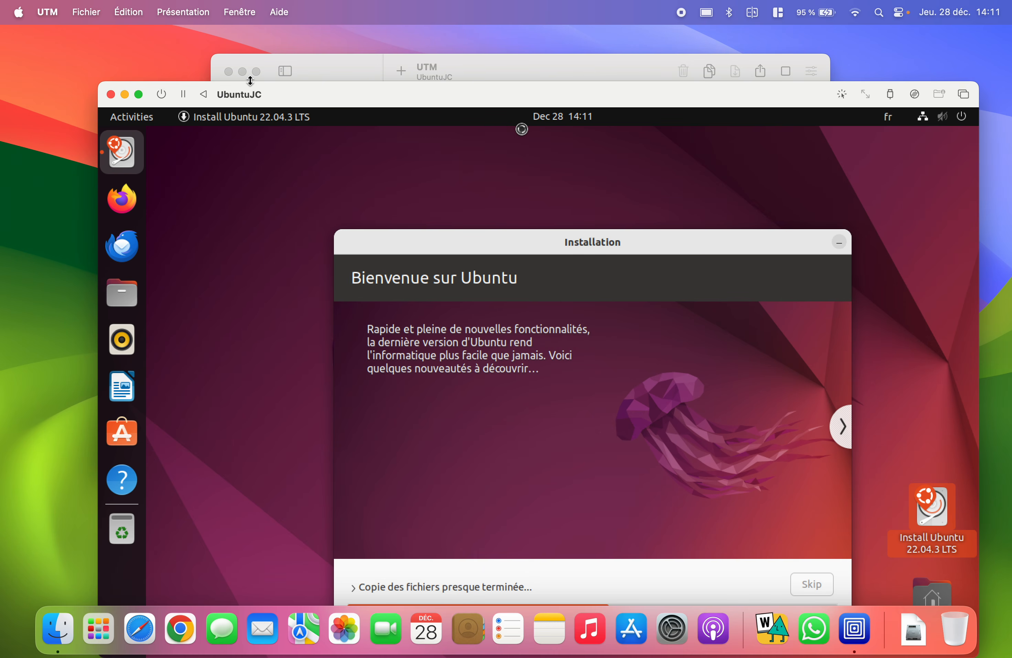
pyautogui.click(241, 71)
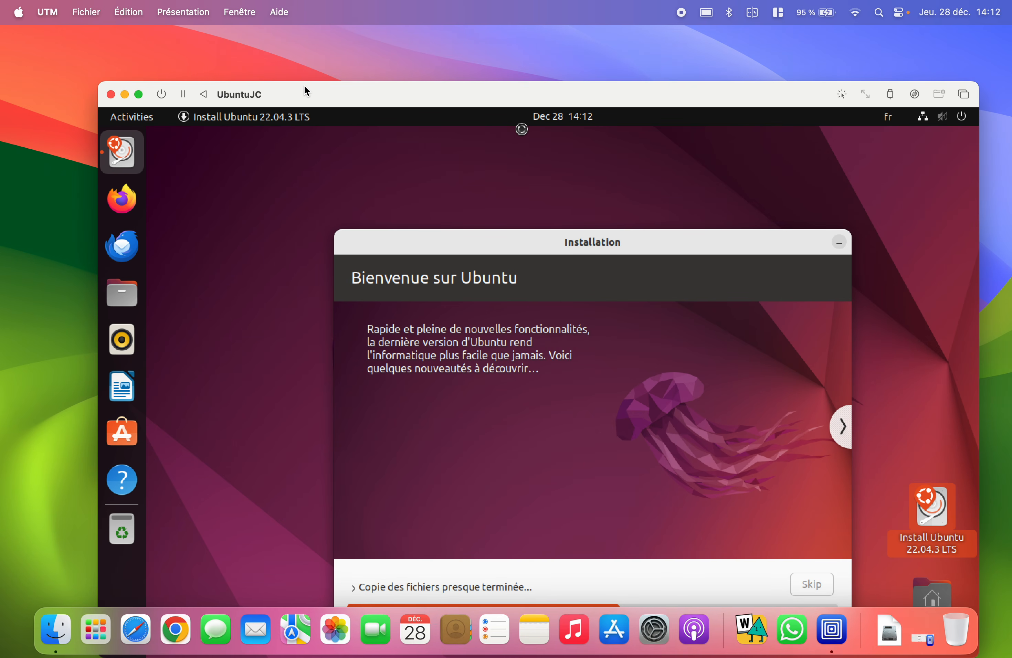
pyautogui.moveTo(316, 91); pyautogui.dragTo(277, 37)
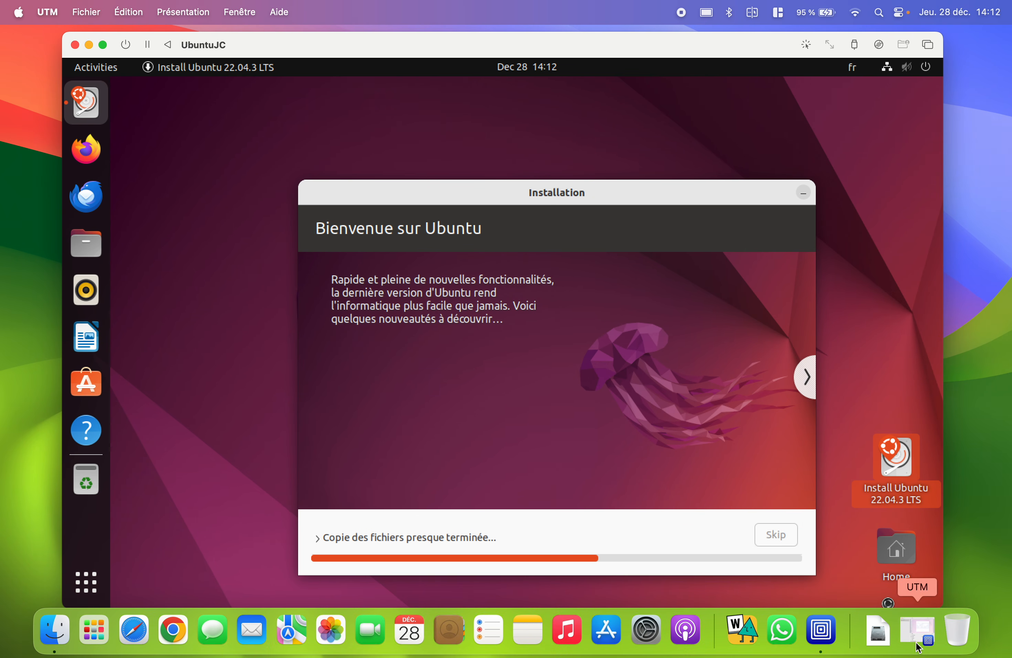
# - Open Downloads in Finder as a list and check jammy-desktop-arm64.iso
pyautogui.moveTo(878, 630); pyautogui.dragTo(883, 523)
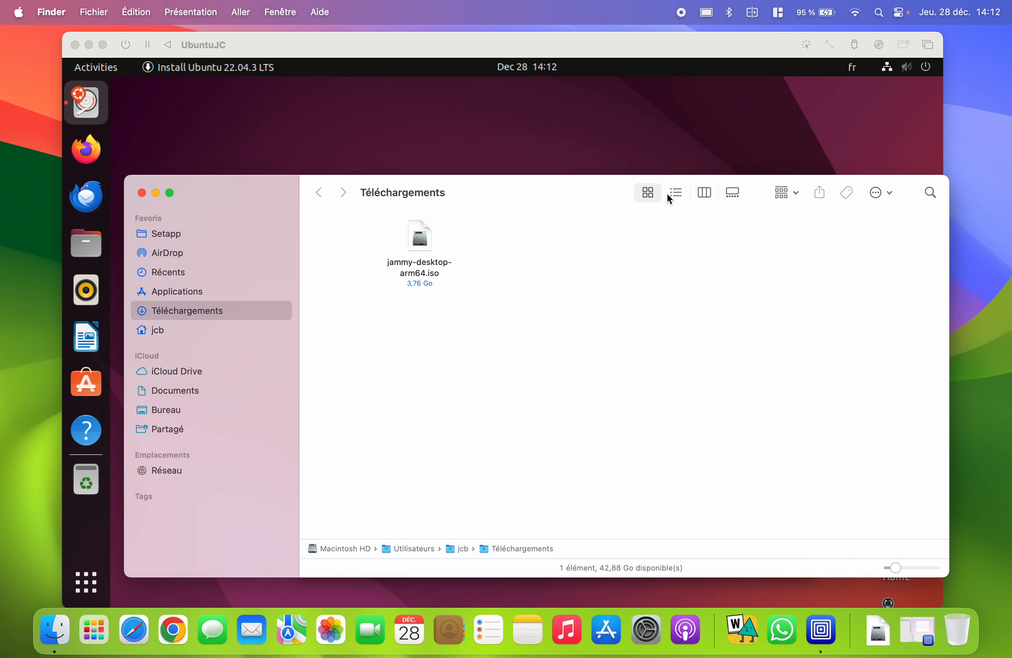
pyautogui.click(669, 194)
pyautogui.click(693, 246)
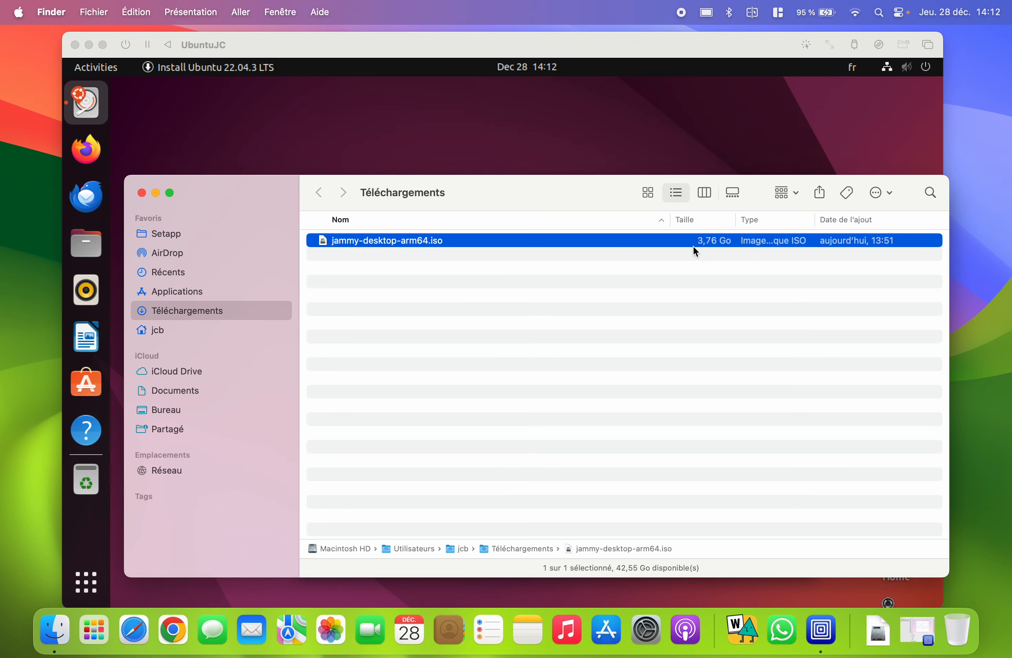
pyautogui.click(609, 270)
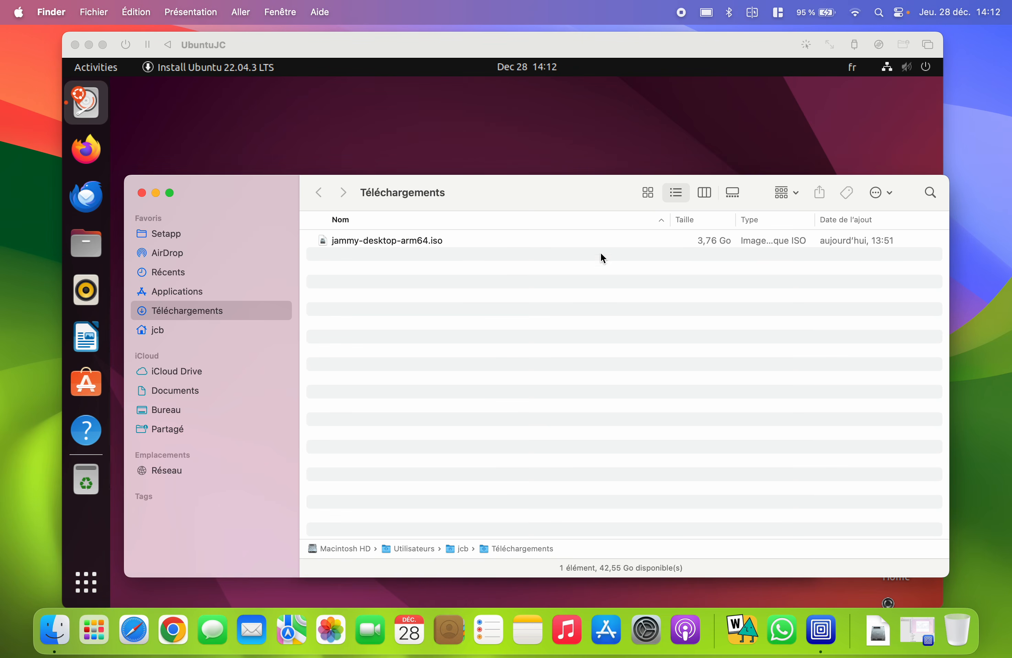
pyautogui.click(141, 193)
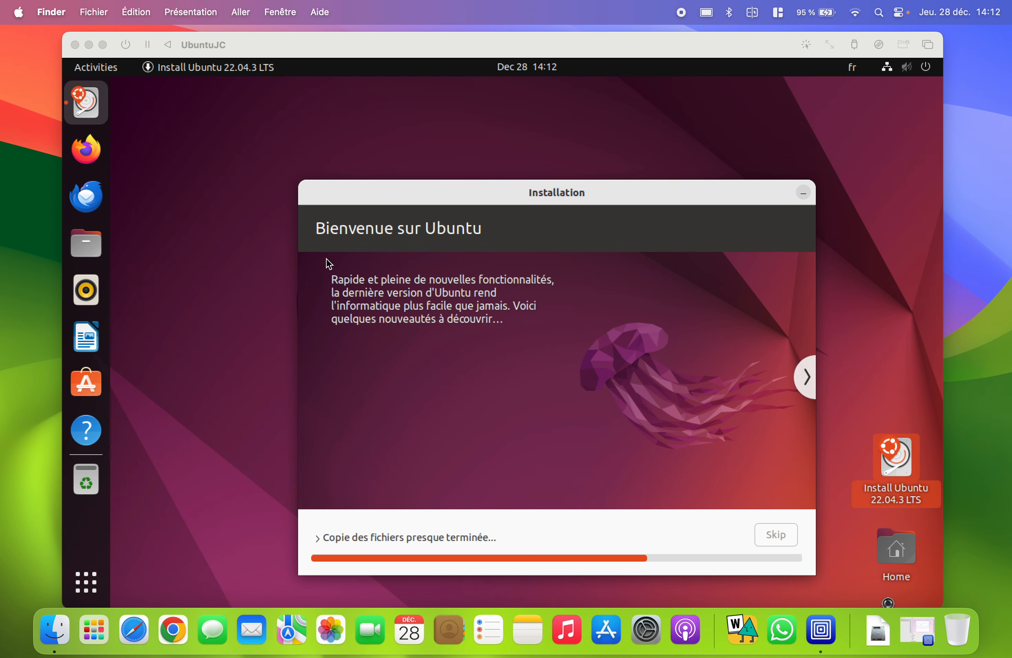
pyautogui.click(565, 224)
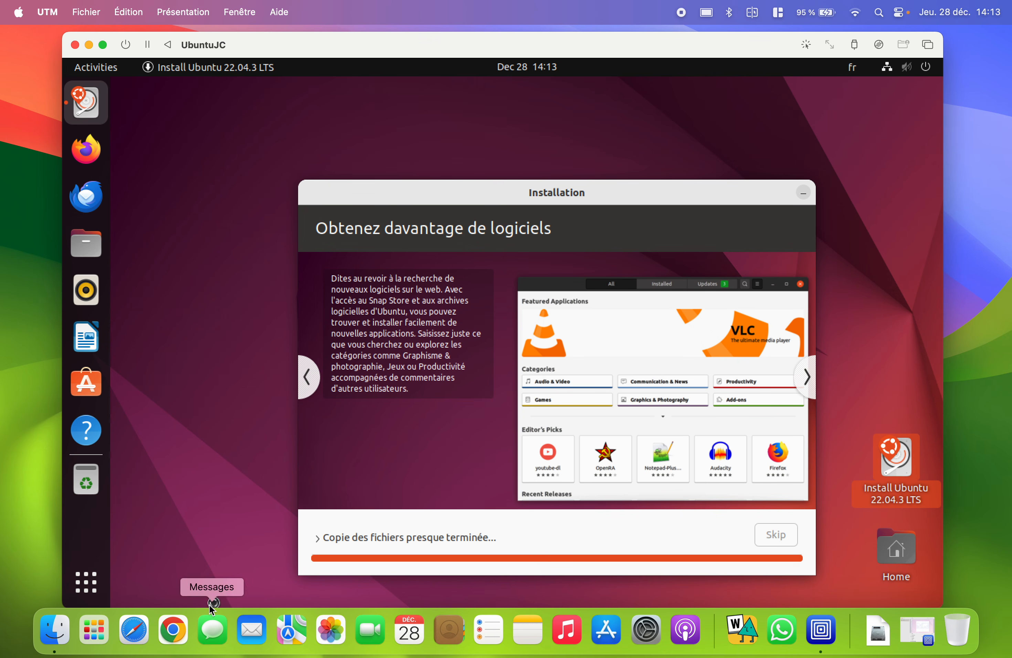
# - Search 'utm' in Safari and open the getutm.app website
pyautogui.click(134, 628)
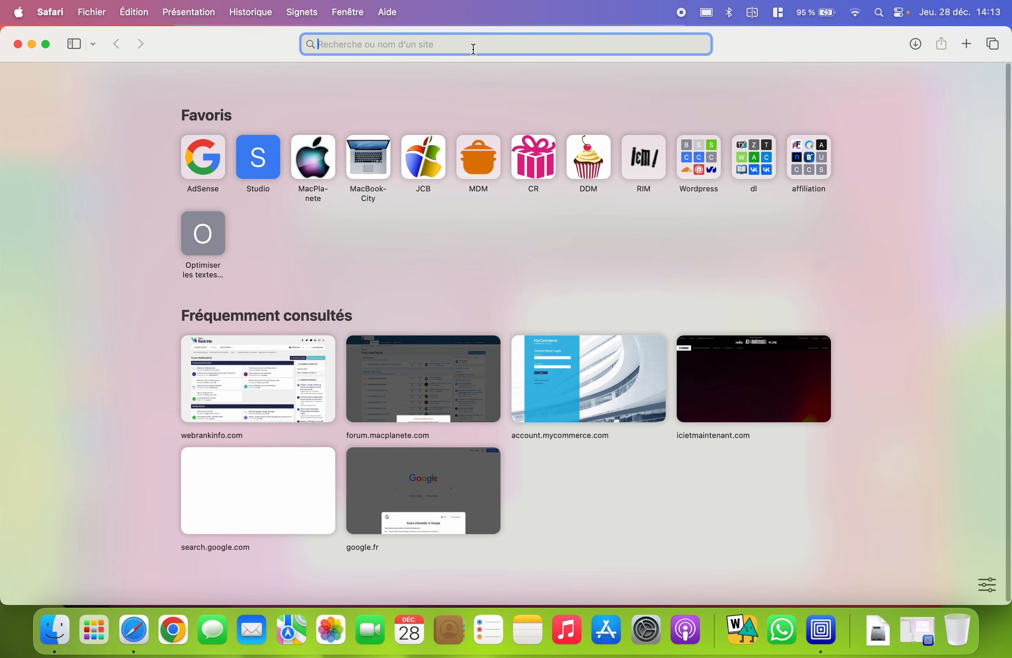
pyautogui.write('utm')
pyautogui.press('Return')
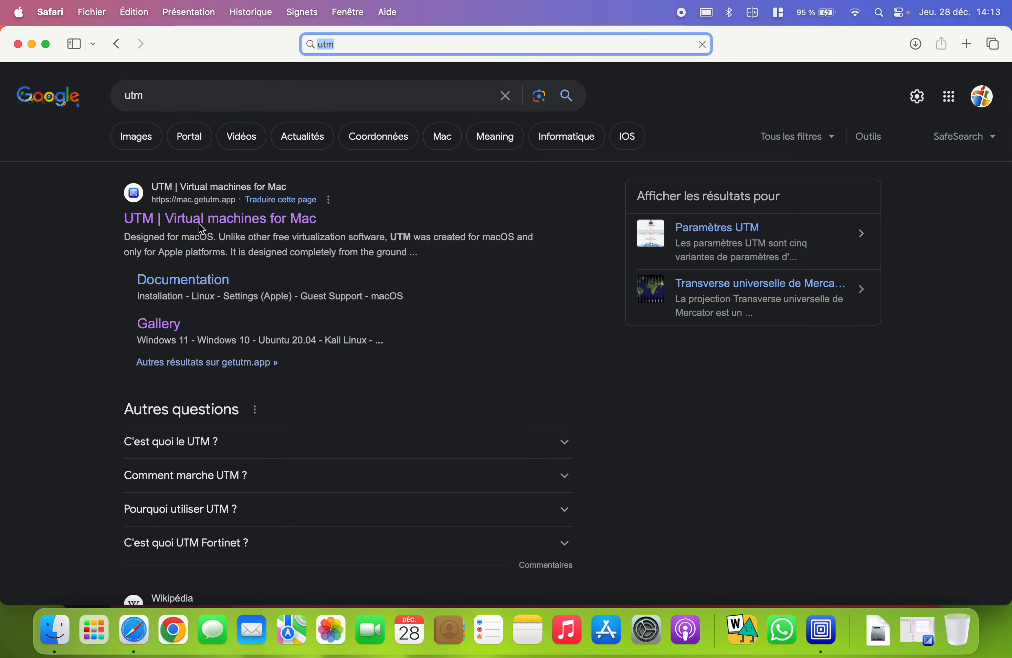
pyautogui.click(202, 229)
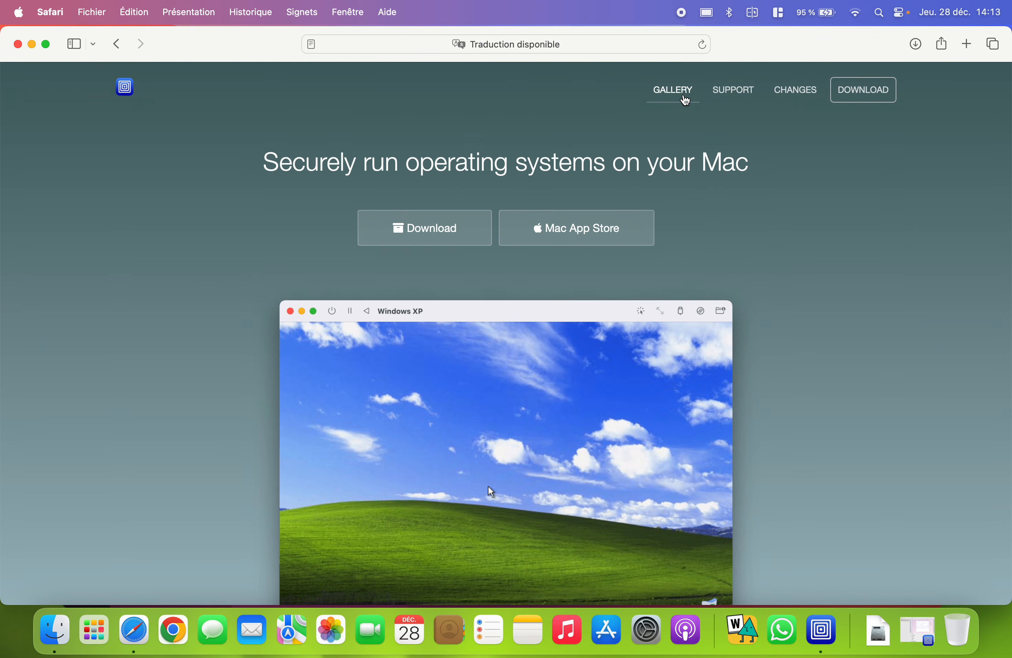
# - Open the Ubuntu 20.04 entry from UTM's gallery and send it to UTM
pyautogui.click(685, 101)
pyautogui.scroll(-2, 689, 512)
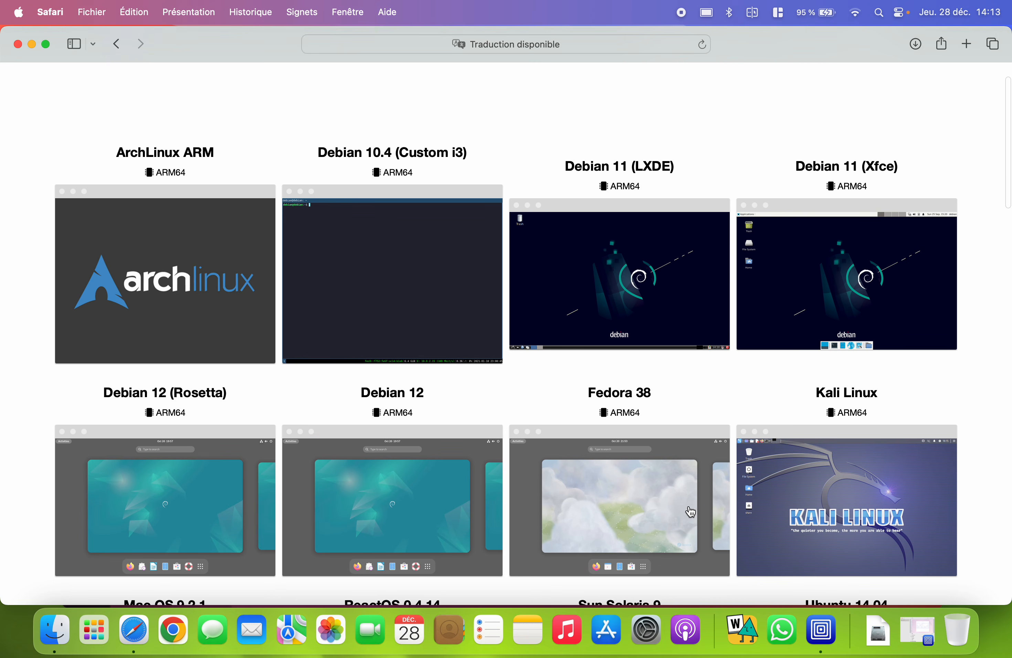
pyautogui.scroll(-10, 690, 511)
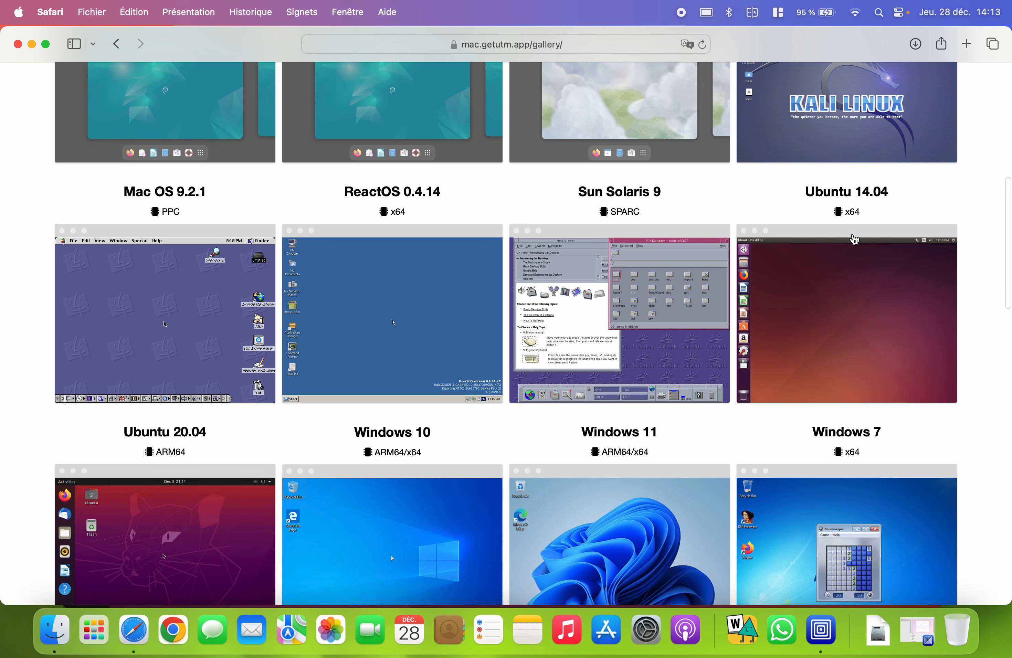
pyautogui.scroll(-4, 759, 385)
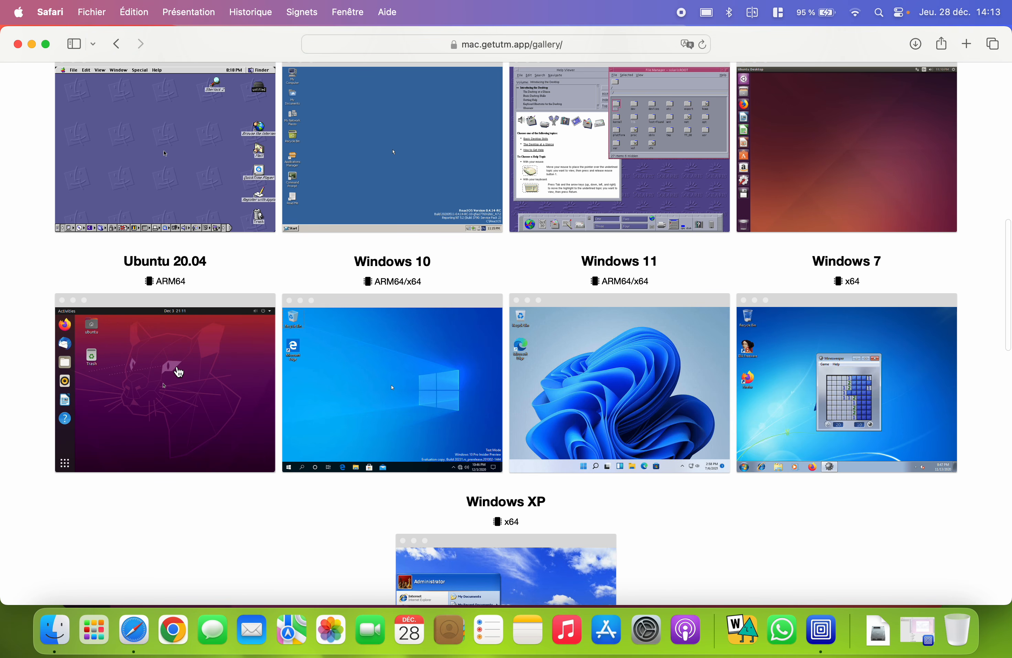
pyautogui.click(208, 382)
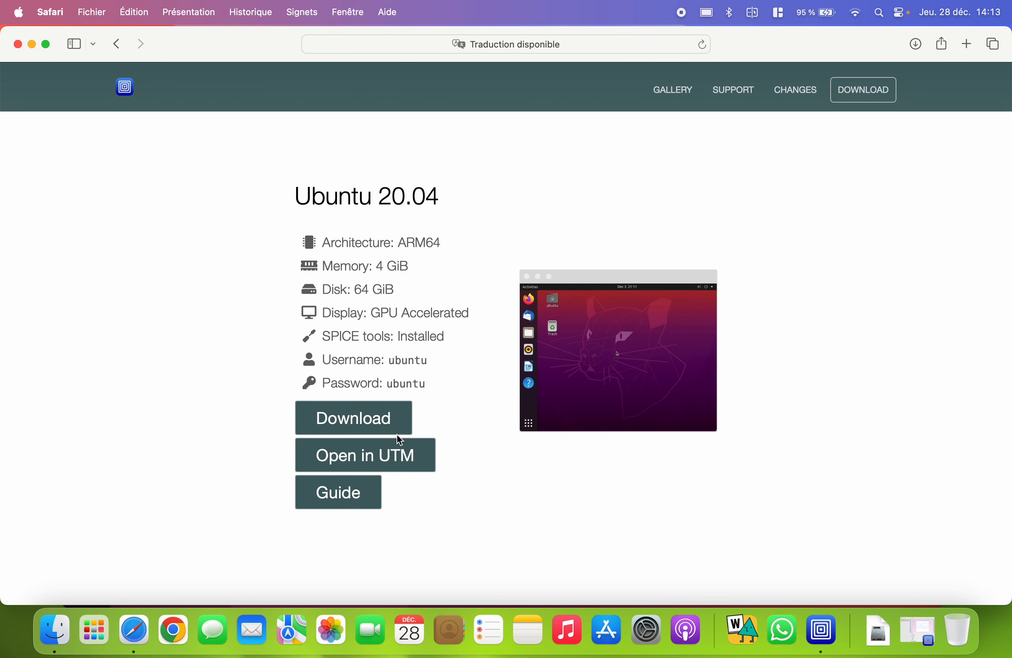
pyautogui.click(403, 467)
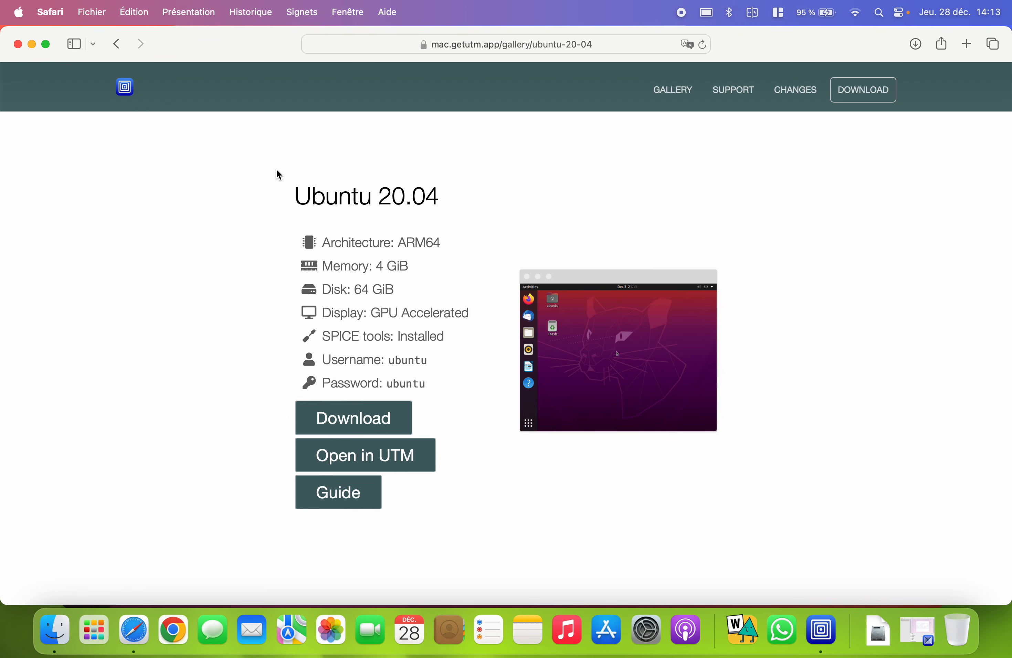
pyautogui.click(59, 13)
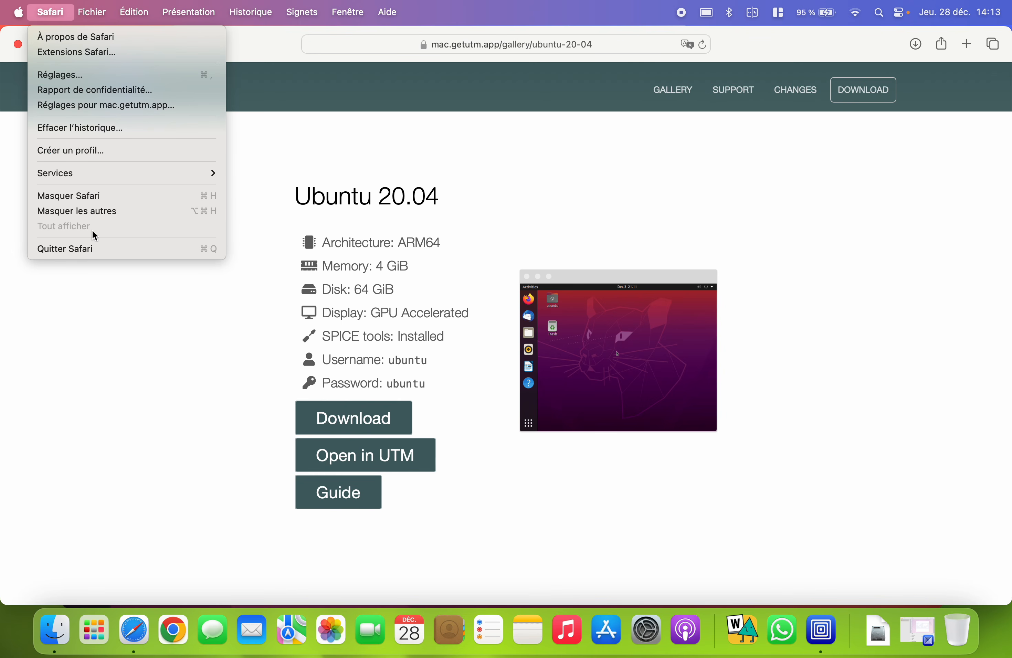
# - Quit Safari and put the Ubuntu VM back in full screen until installation completes
pyautogui.click(92, 248)
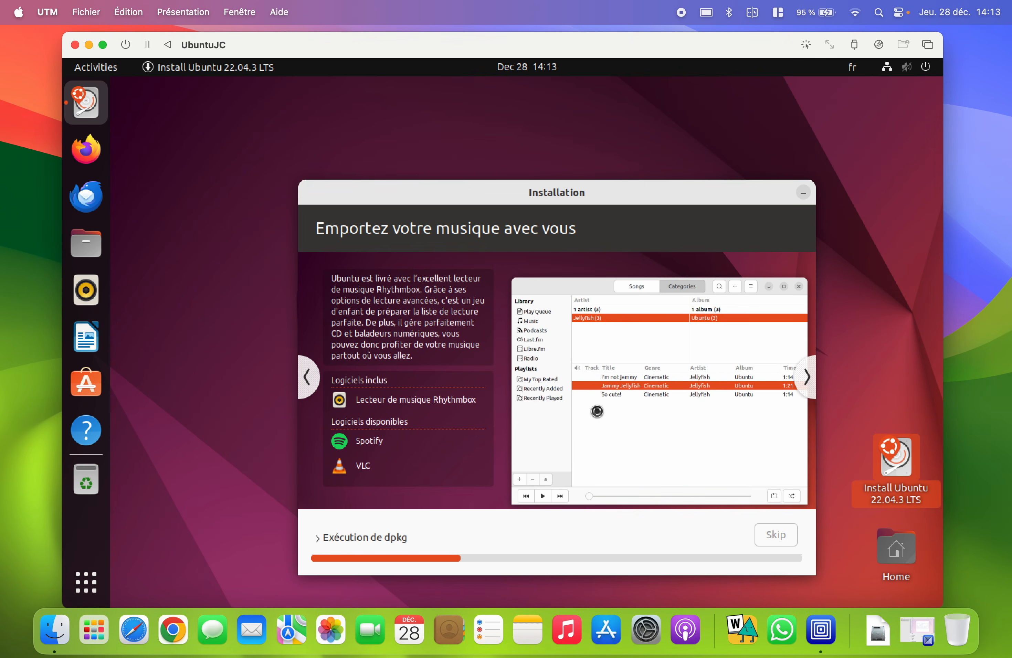
pyautogui.click(103, 45)
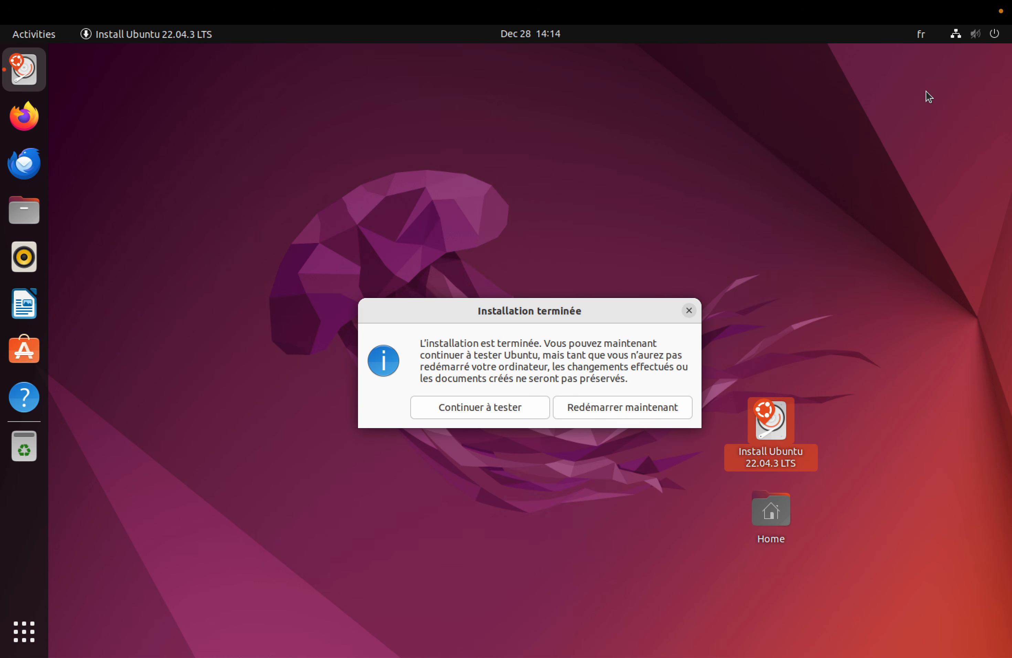
# - Choose 'Continuer à tester', then power off Ubuntu from the system menu's Power Off option
pyautogui.click(506, 407)
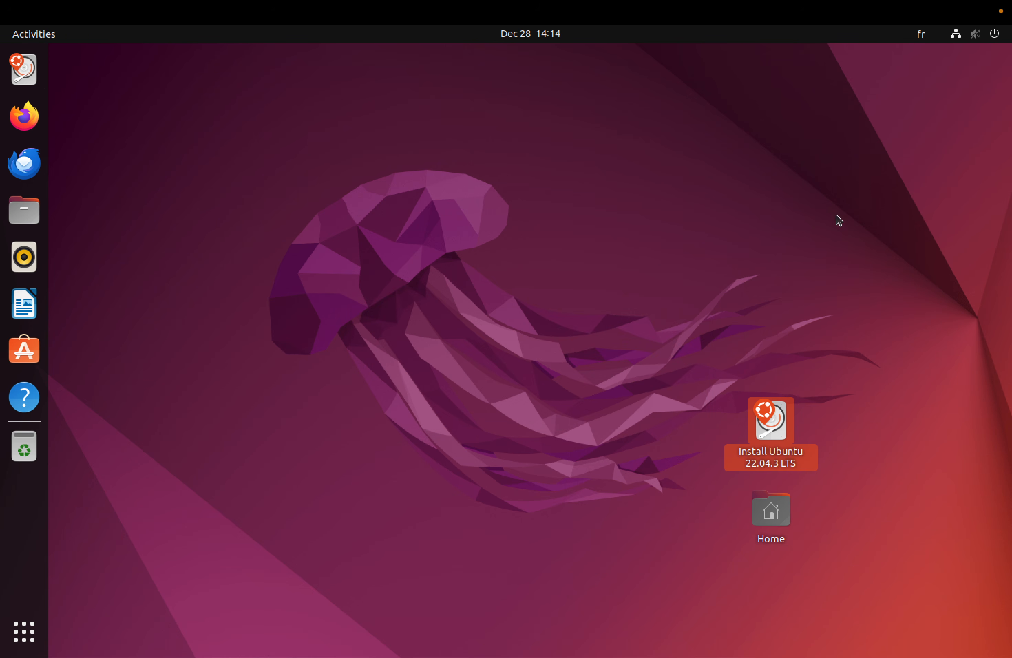
pyautogui.click(995, 38)
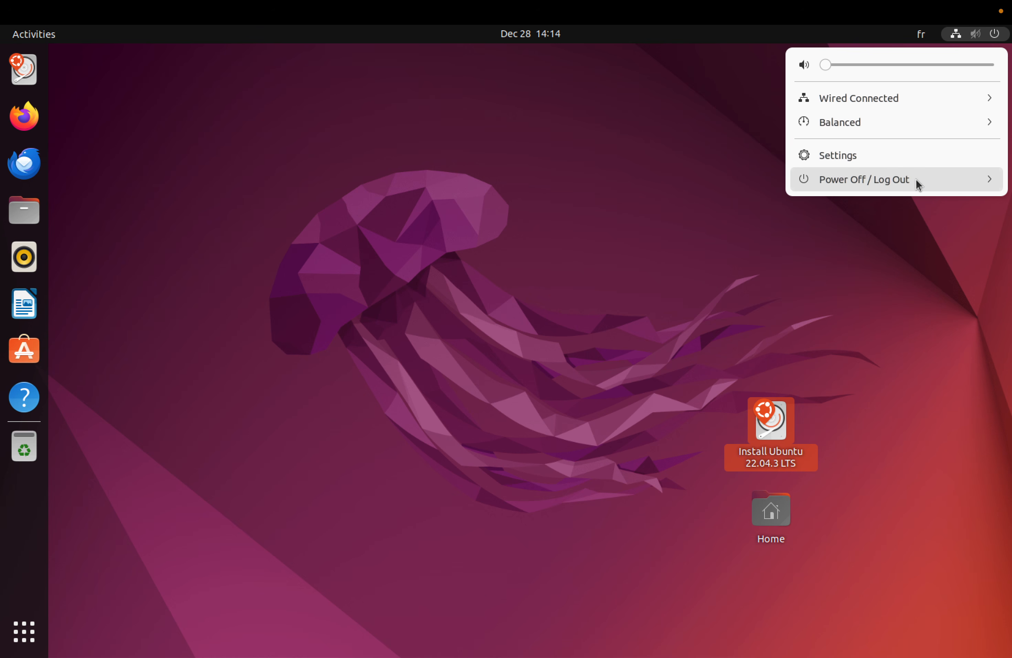
pyautogui.click(930, 179)
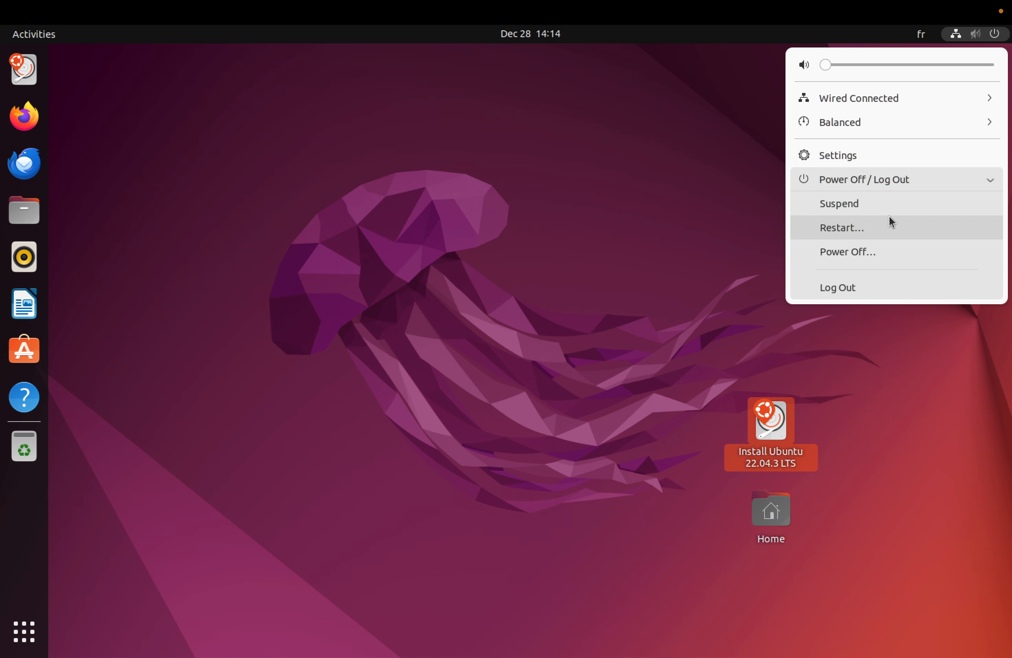
pyautogui.click(850, 252)
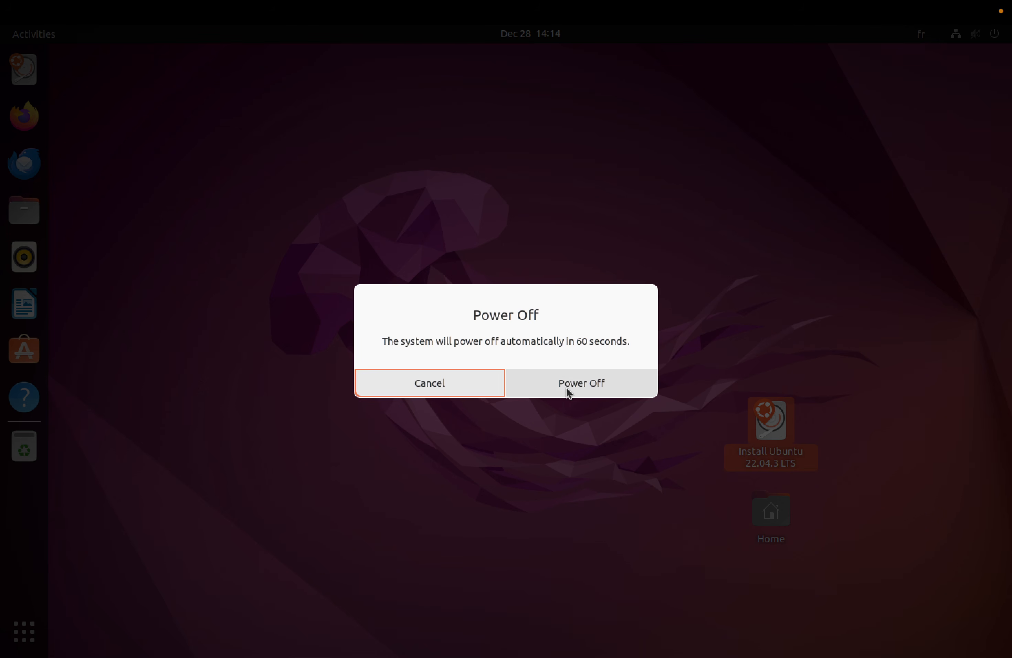
pyautogui.click(561, 387)
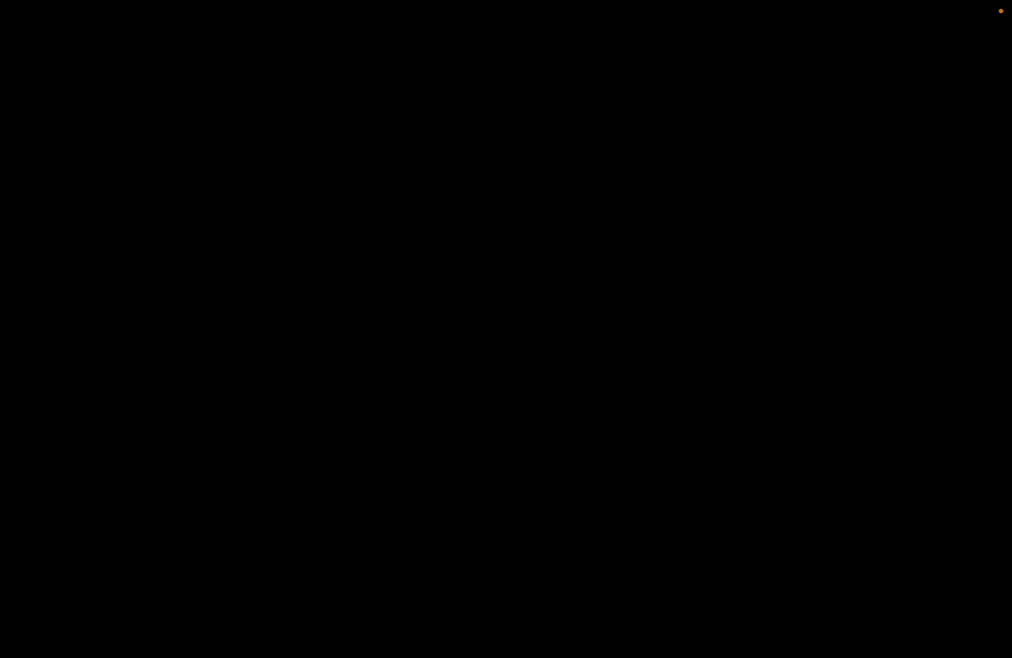
# - Leave full screen, cancel closing the running VM's window, and move it left
pyautogui.moveTo(70, 18)
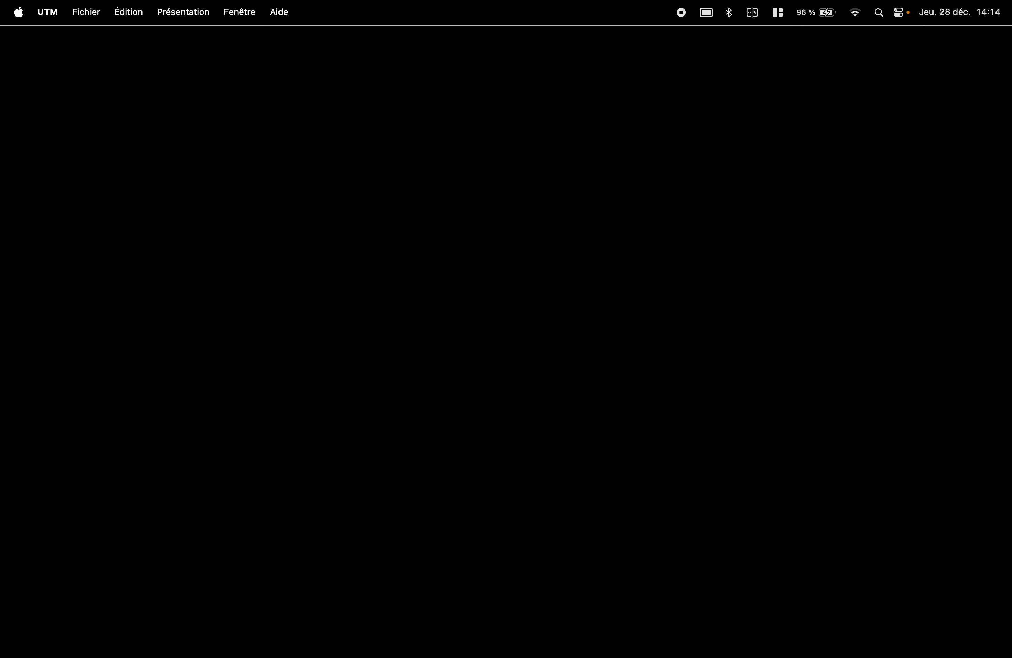
pyautogui.click(41, 35)
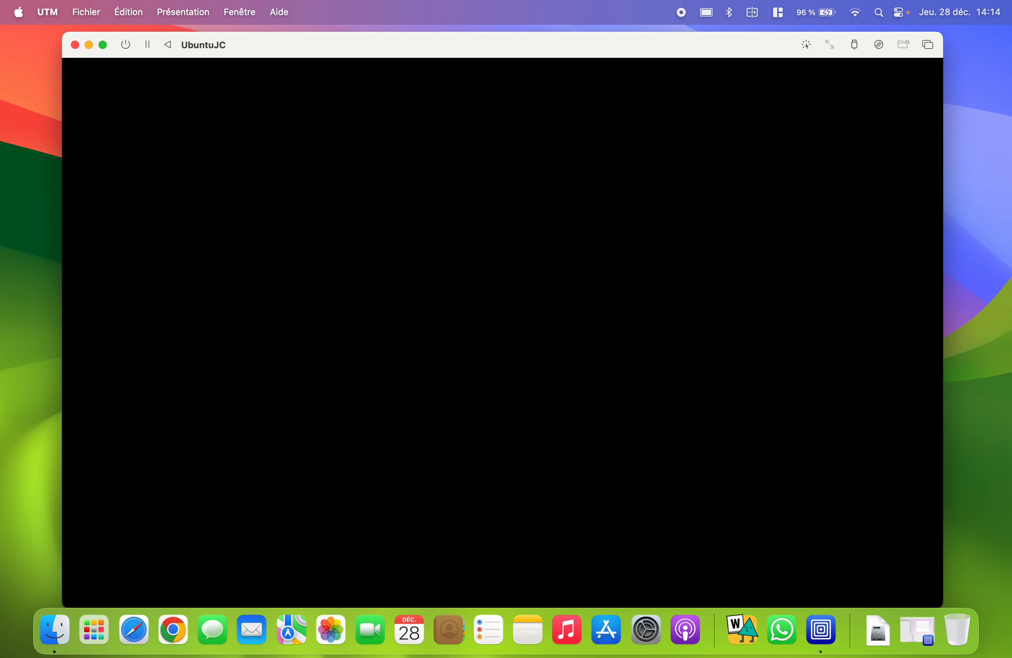
pyautogui.click(78, 48)
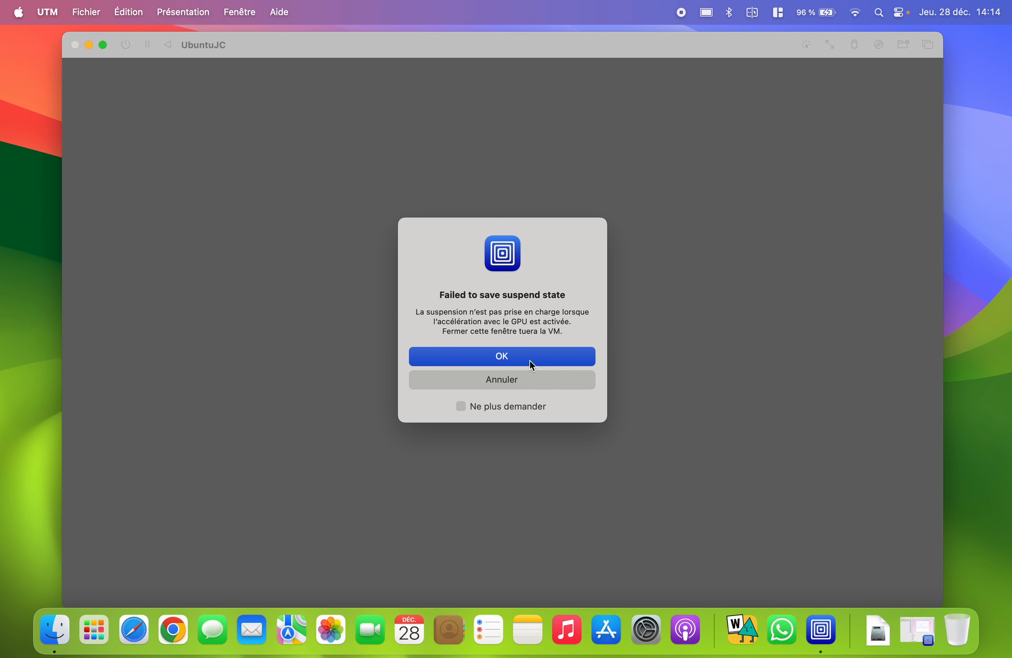
pyautogui.click(496, 378)
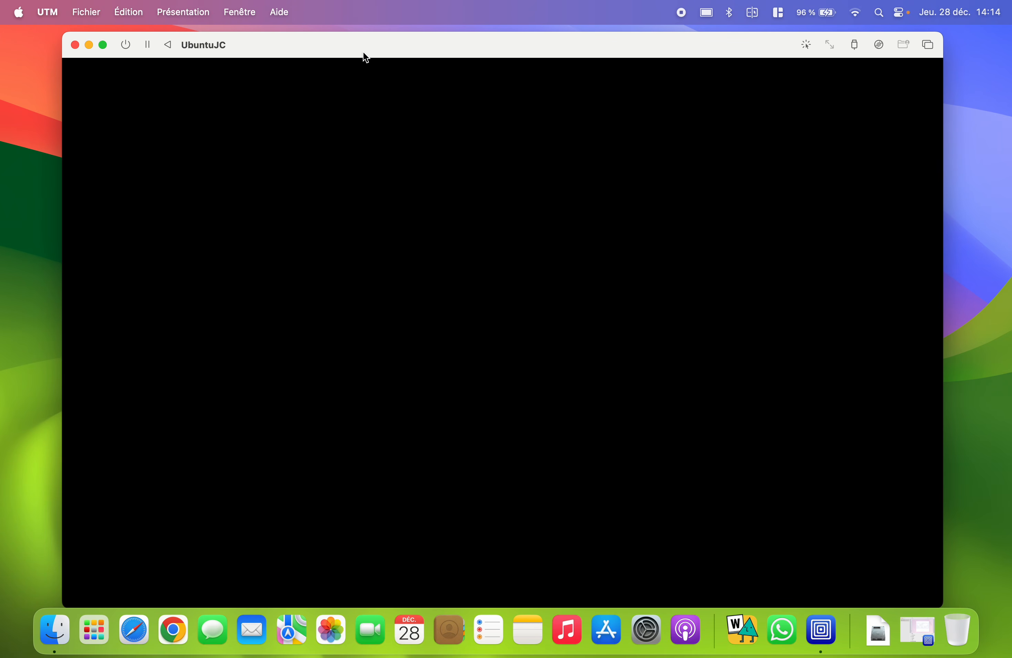
pyautogui.moveTo(333, 47); pyautogui.dragTo(268, 57)
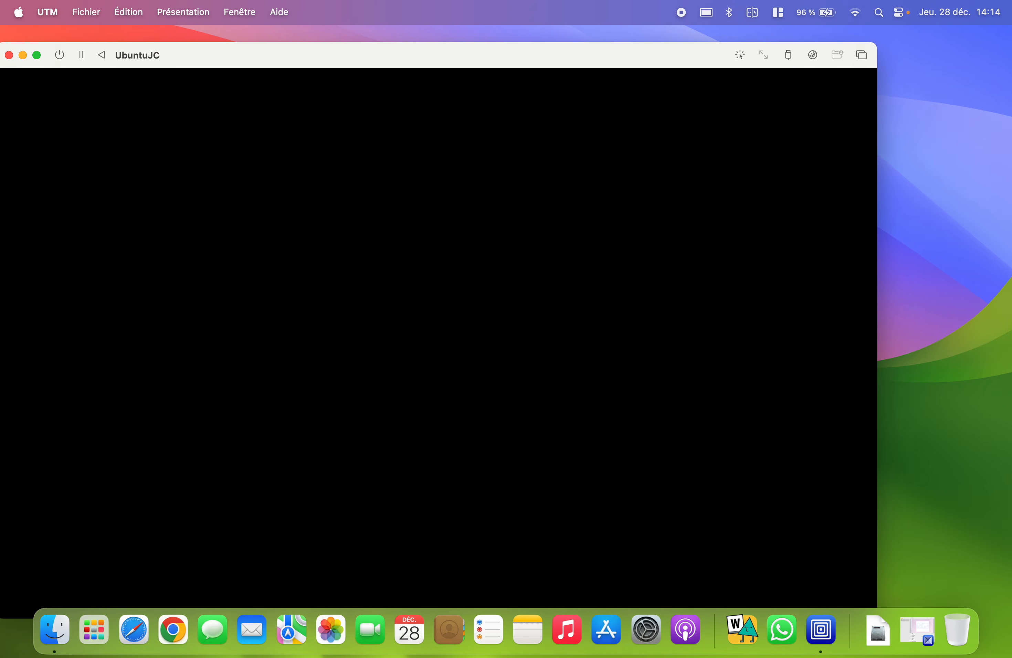
# - Bring back the UTM library, check UbuntuJC's actions, and reposition the VM window
pyautogui.click(920, 637)
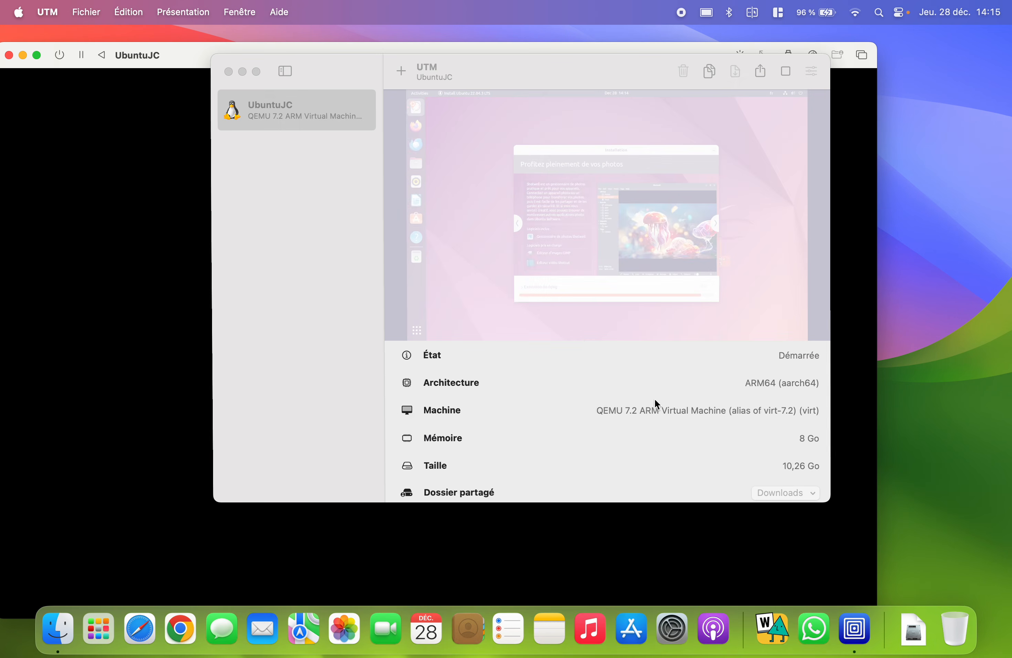
pyautogui.rightClick(348, 115)
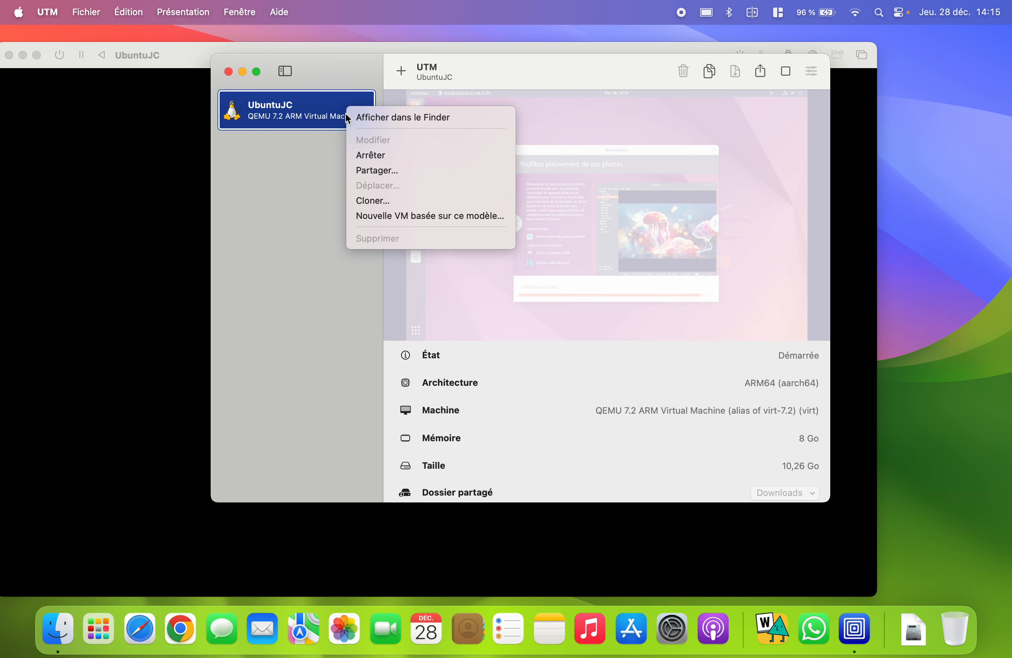
pyautogui.click(309, 166)
pyautogui.click(162, 58)
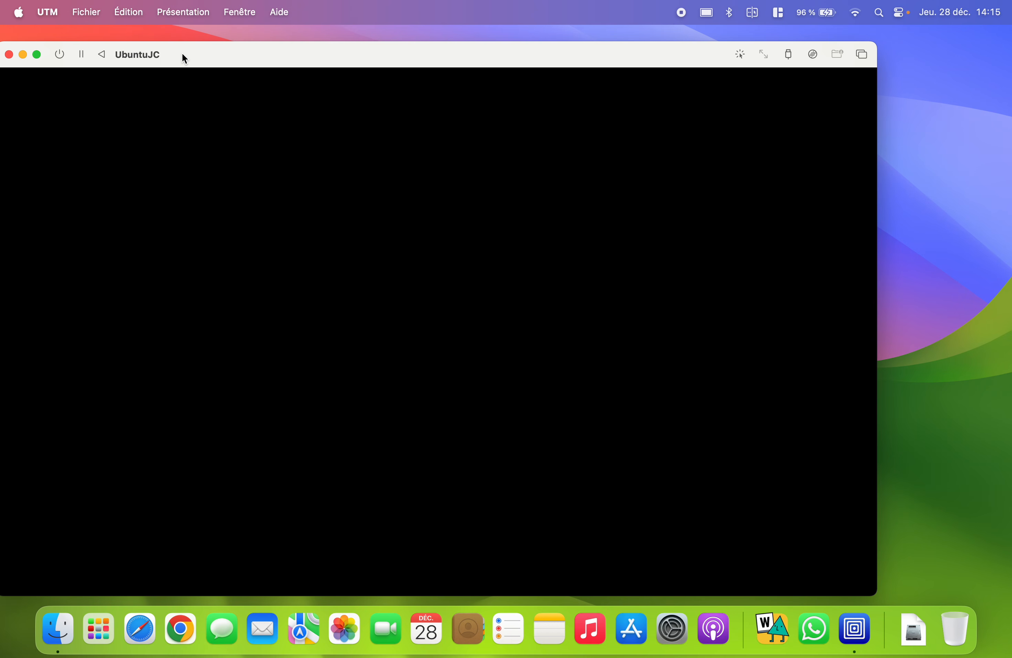
pyautogui.moveTo(183, 59); pyautogui.dragTo(274, 63)
# - Force-stop UbuntuJC, confirm with OK, and close its display window
pyautogui.click(151, 59)
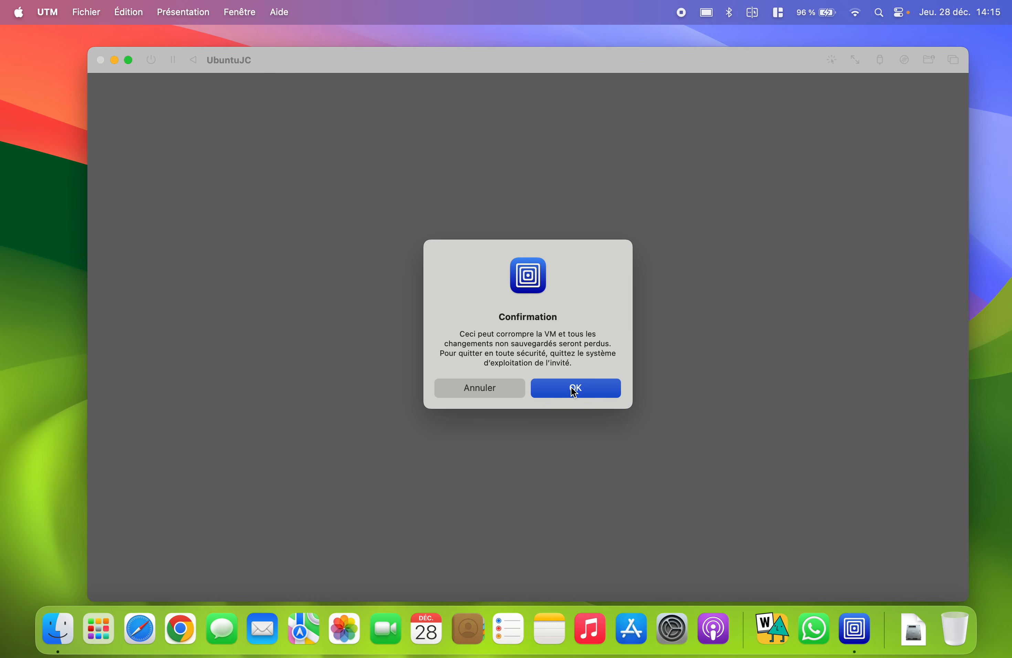
pyautogui.click(571, 393)
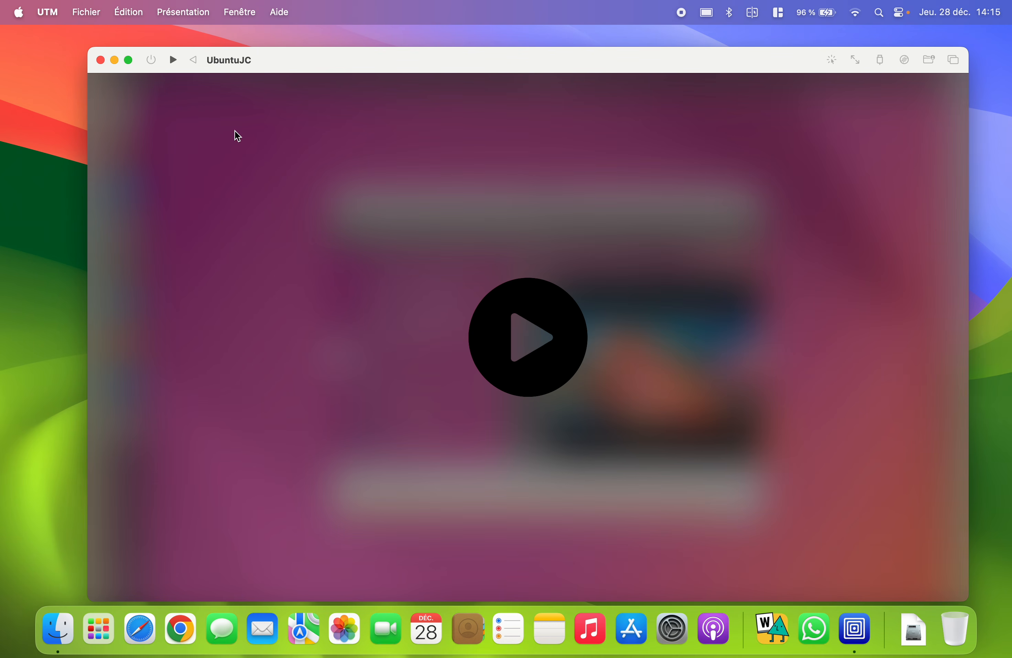
pyautogui.click(100, 60)
pyautogui.scroll(-3, 516, 352)
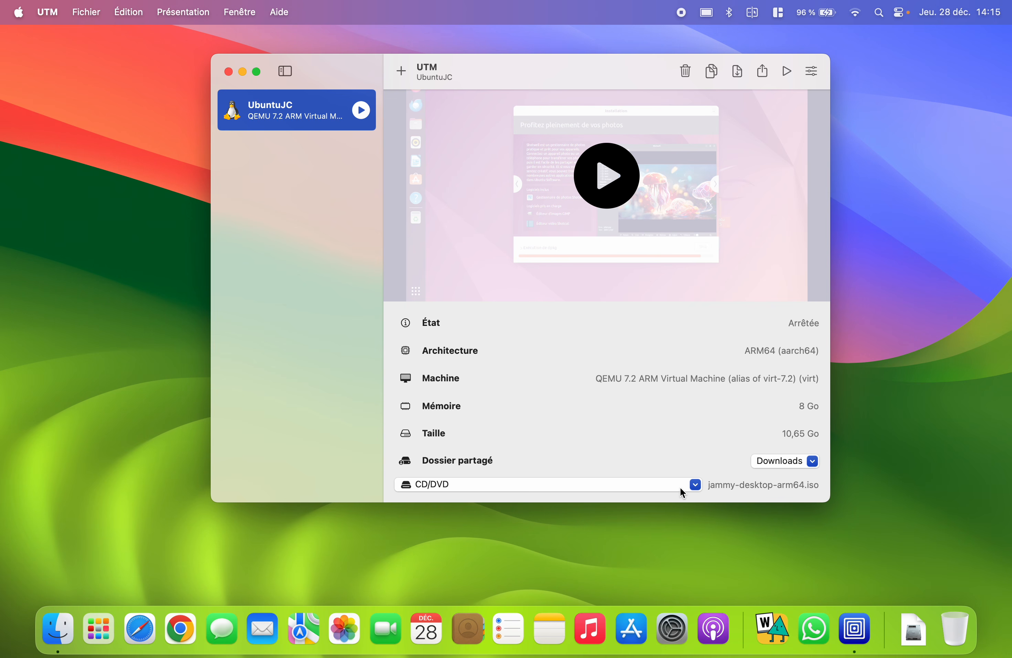
# - Choose Retirer to remove jammy-desktop-arm64.iso from the CD/DVD drive, then start UbuntuJC
pyautogui.click(696, 487)
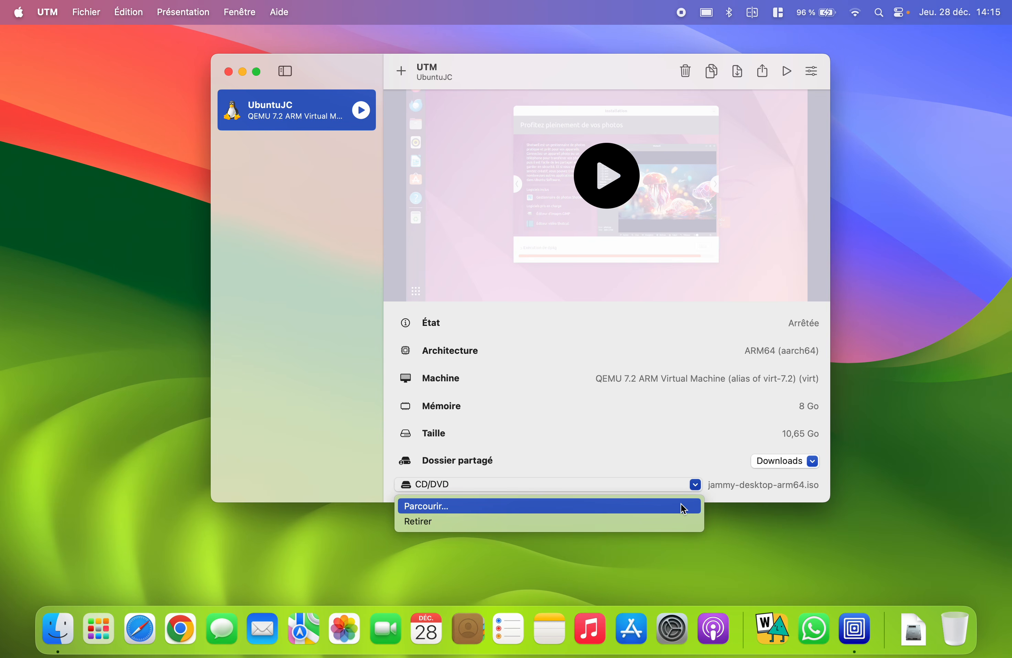
pyautogui.click(677, 522)
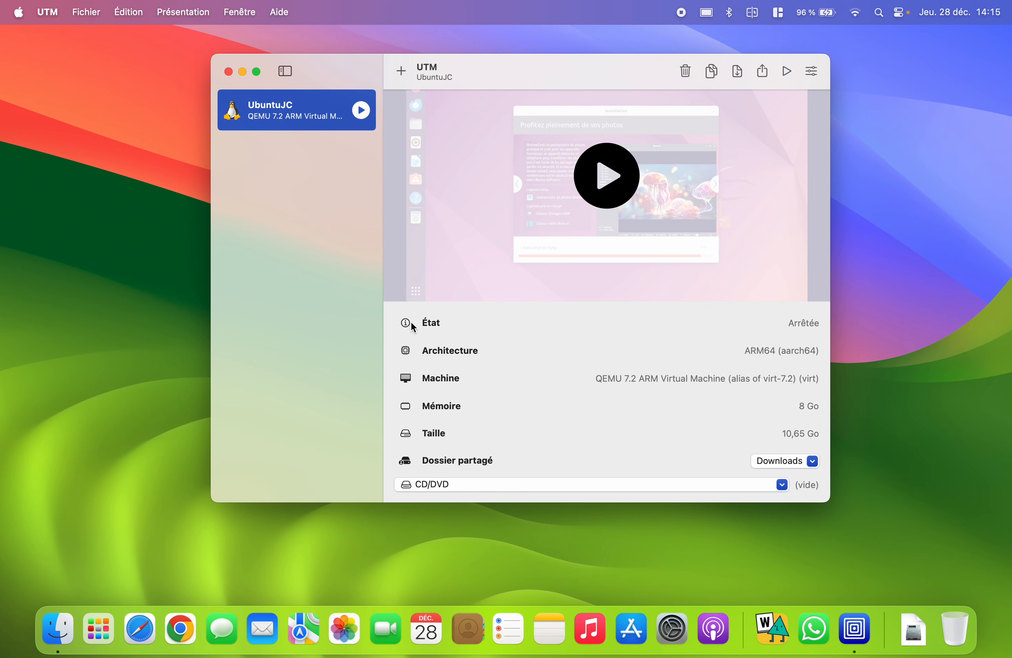
pyautogui.click(361, 111)
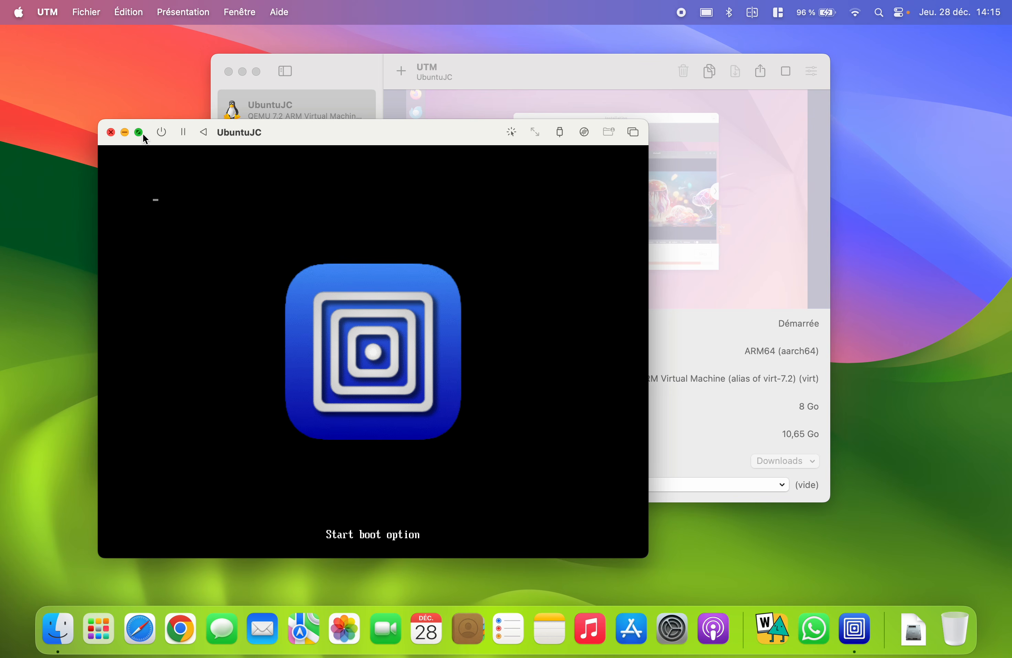
# - Close the UTM library window and move the UbuntuJC window up-right while it boots
pyautogui.click(229, 72)
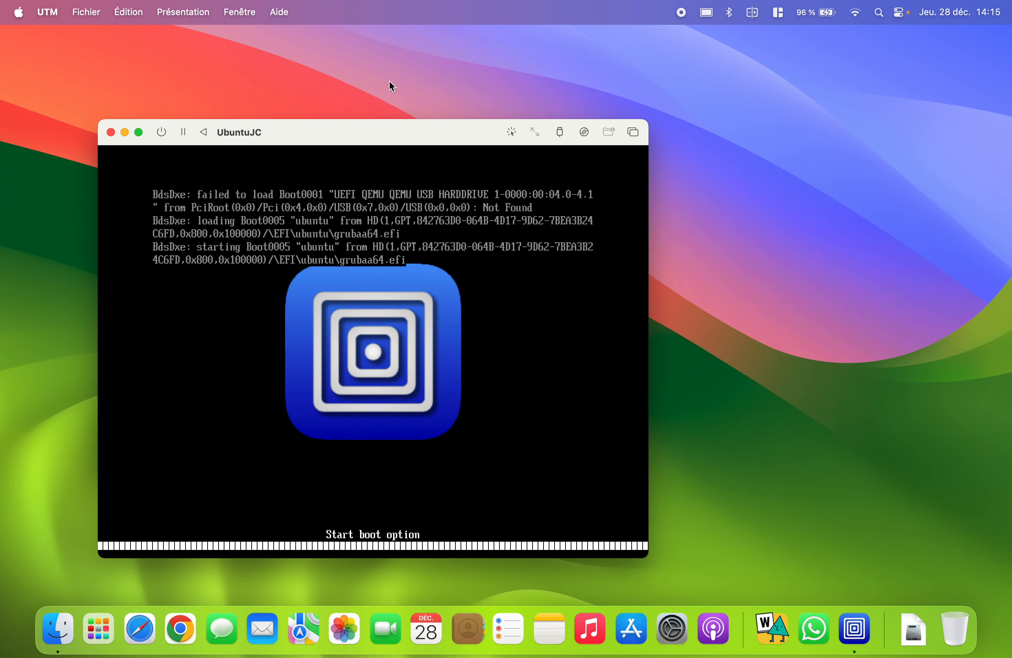
pyautogui.moveTo(278, 128); pyautogui.dragTo(349, 104)
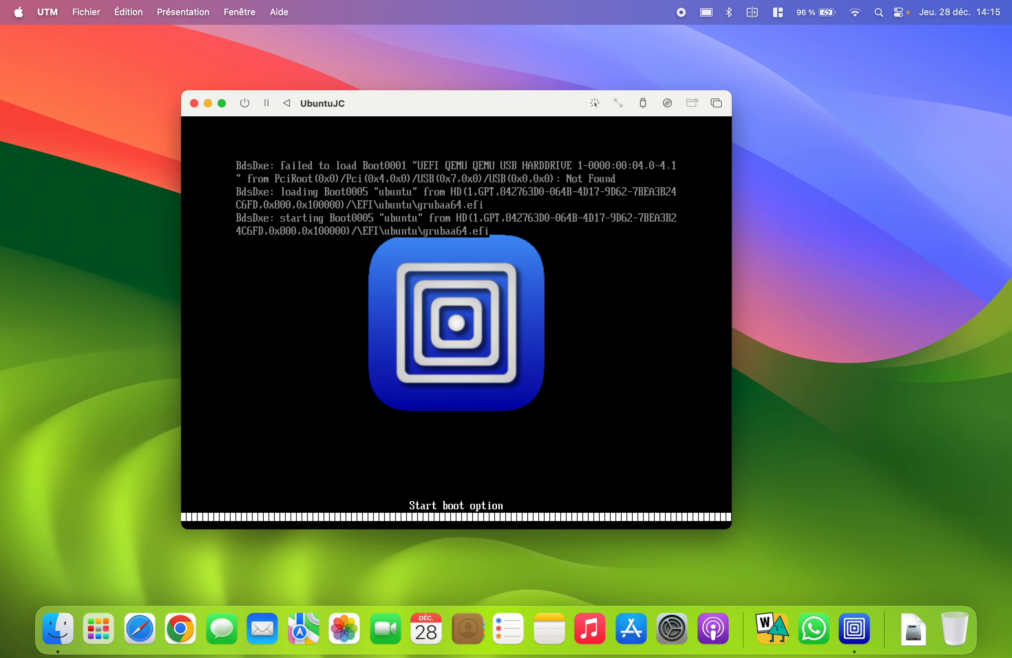
pyautogui.click(19, 12)
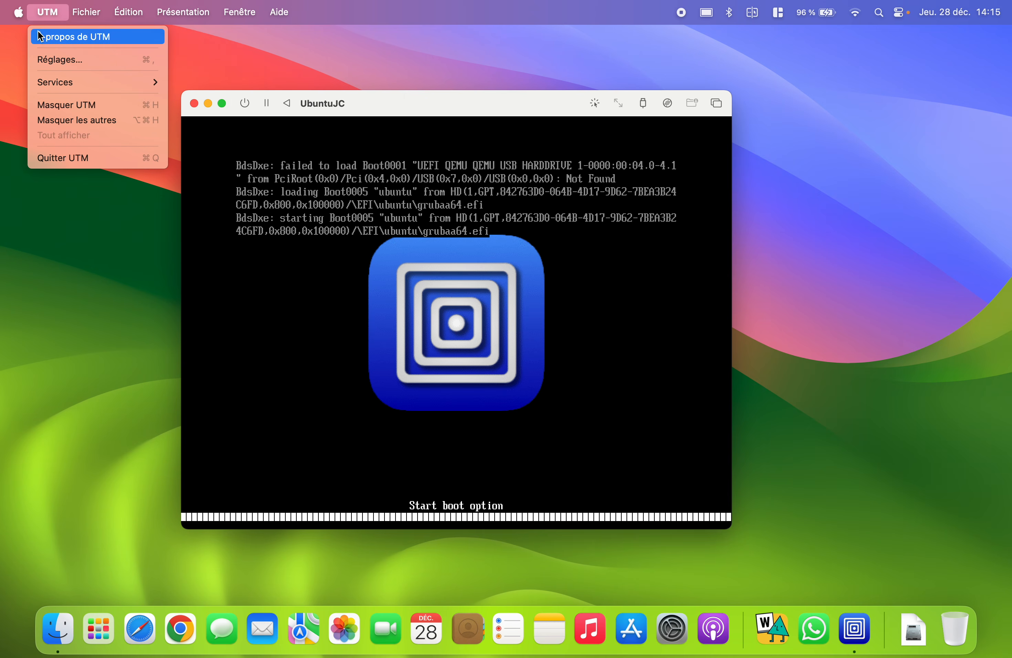
pyautogui.click(511, 99)
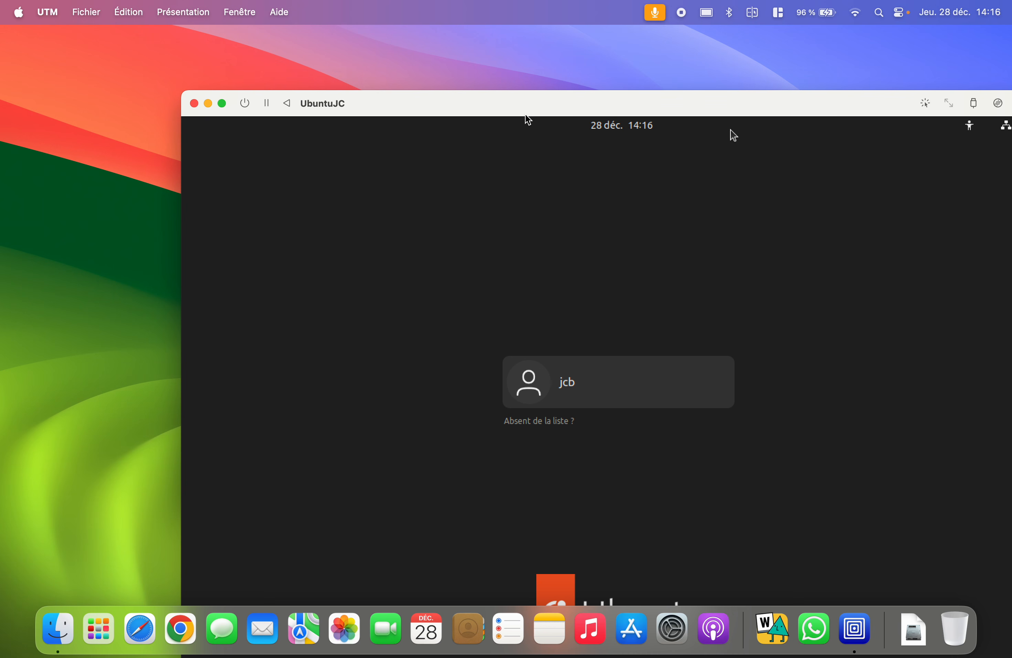
# - Log into the Ubuntu user account with its password and make the VM full screen
pyautogui.moveTo(436, 98); pyautogui.dragTo(334, 46)
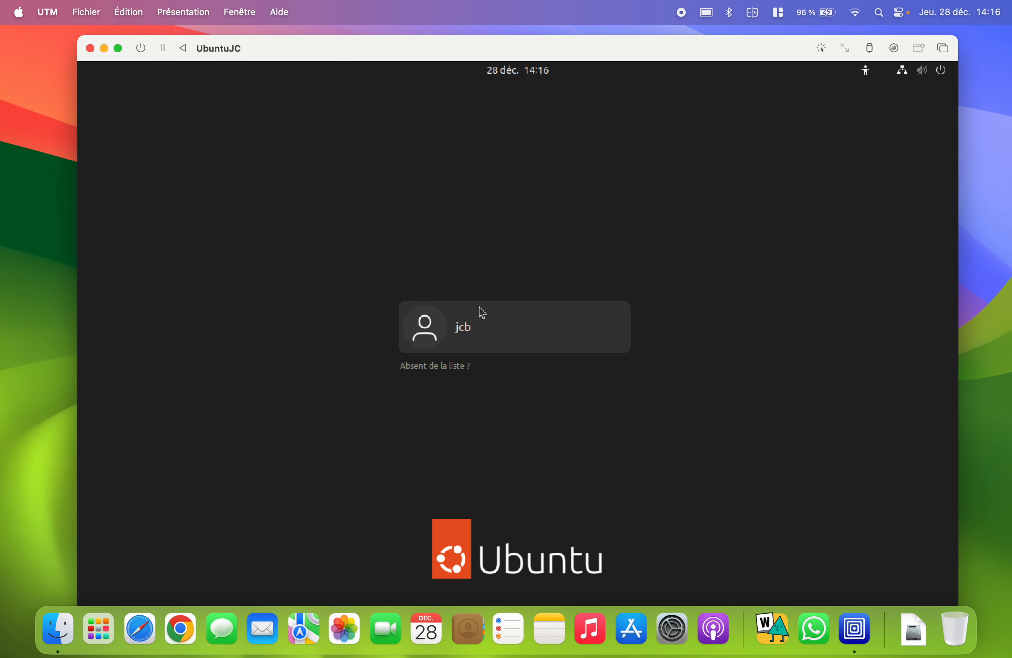
pyautogui.click(508, 331)
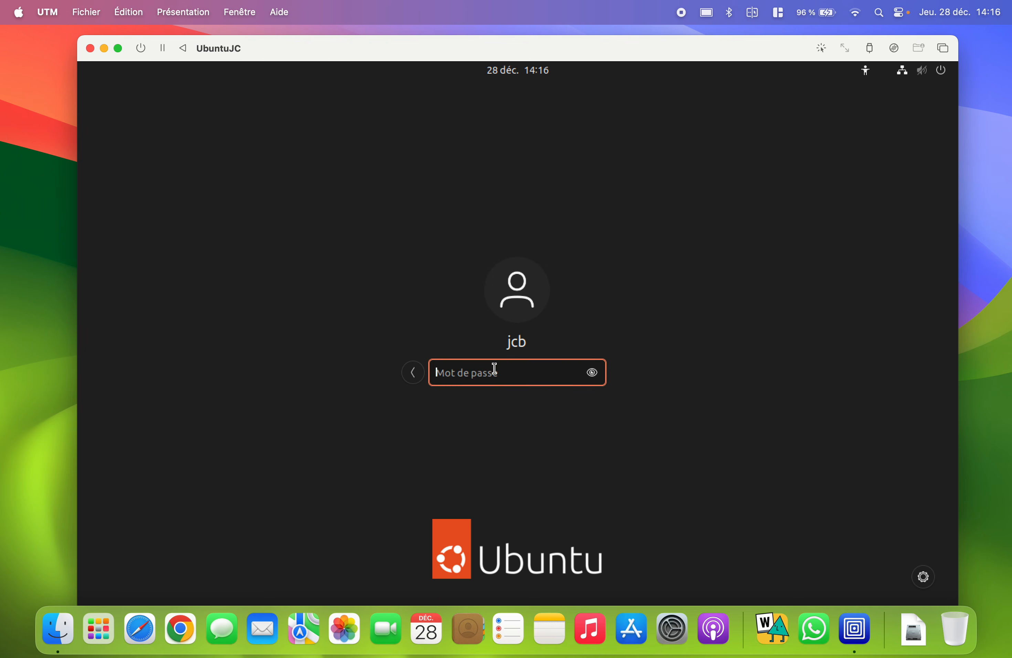
pyautogui.write('*******')
pyautogui.press('Return')
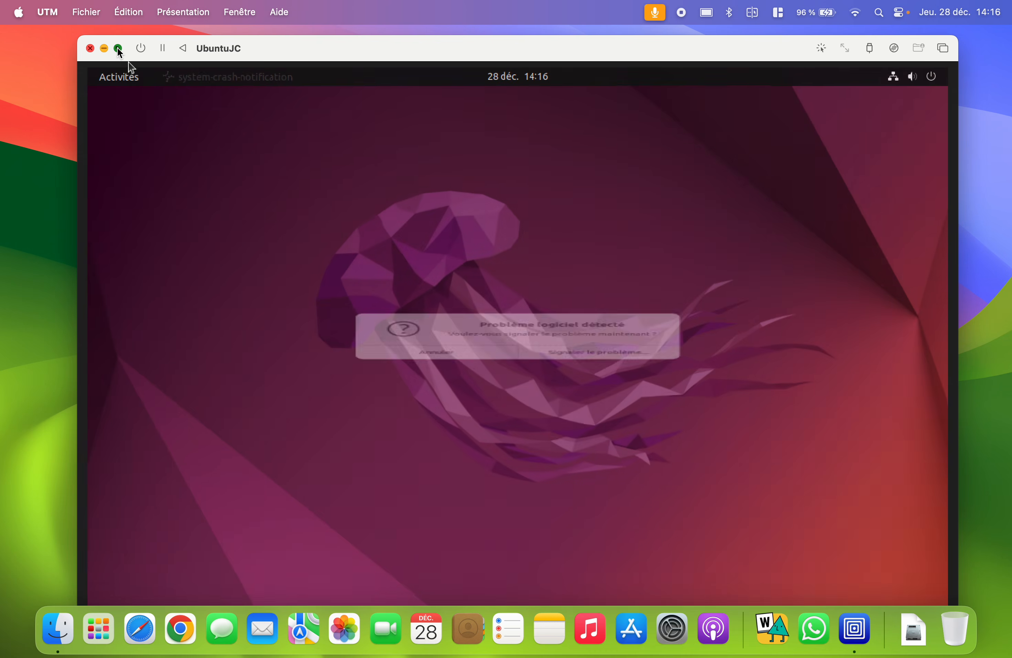
pyautogui.click(118, 48)
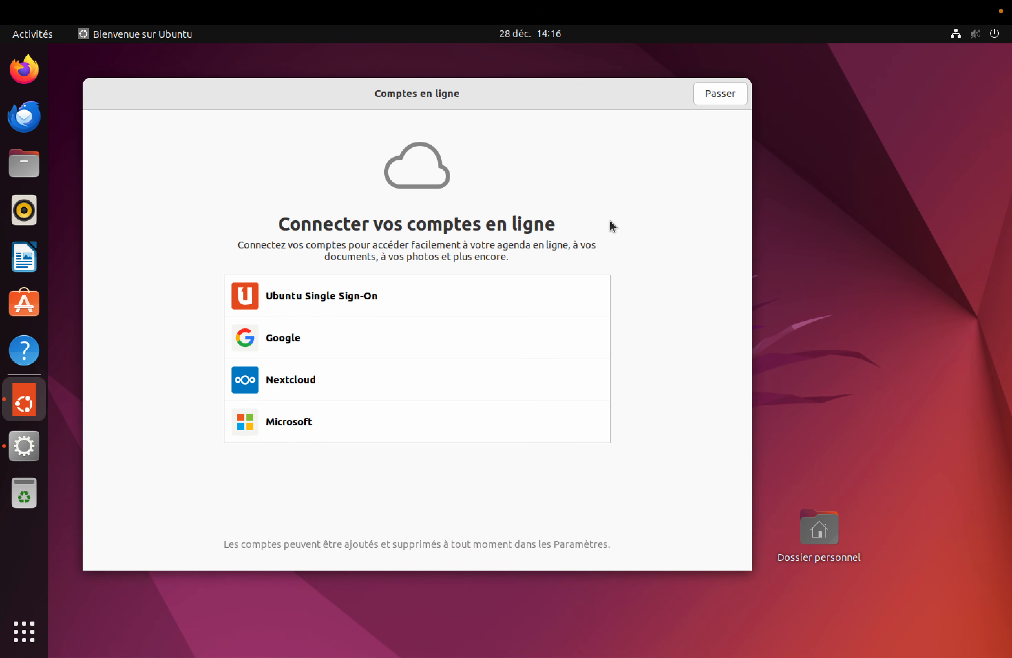
# - Finish the welcome wizard skipping accounts and Ubuntu Pro, declining system info, and discard the crash report
pyautogui.click(715, 98)
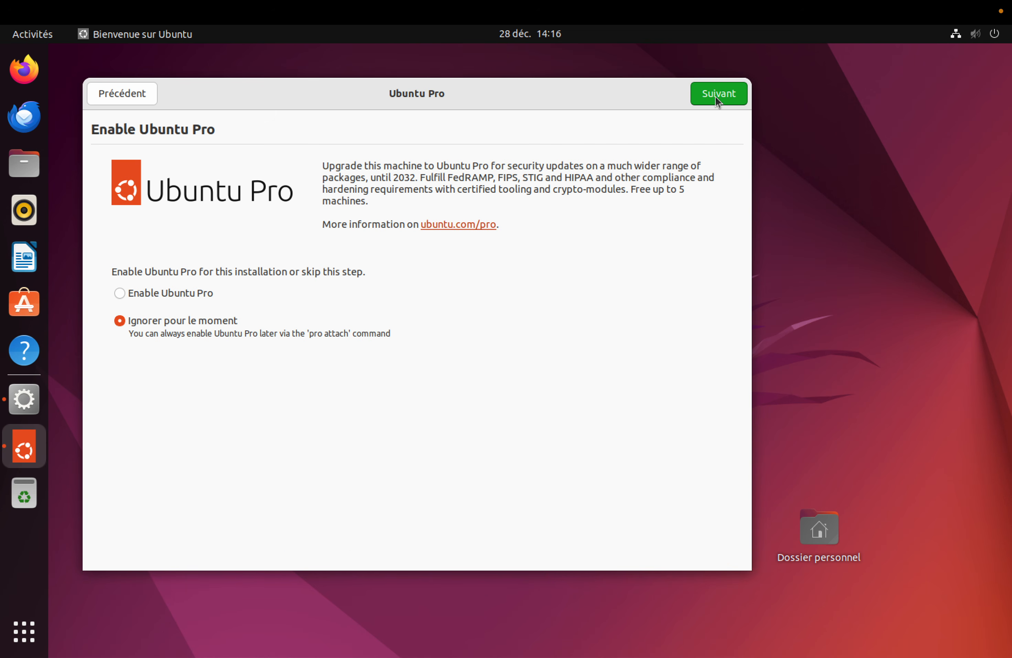
pyautogui.click(715, 98)
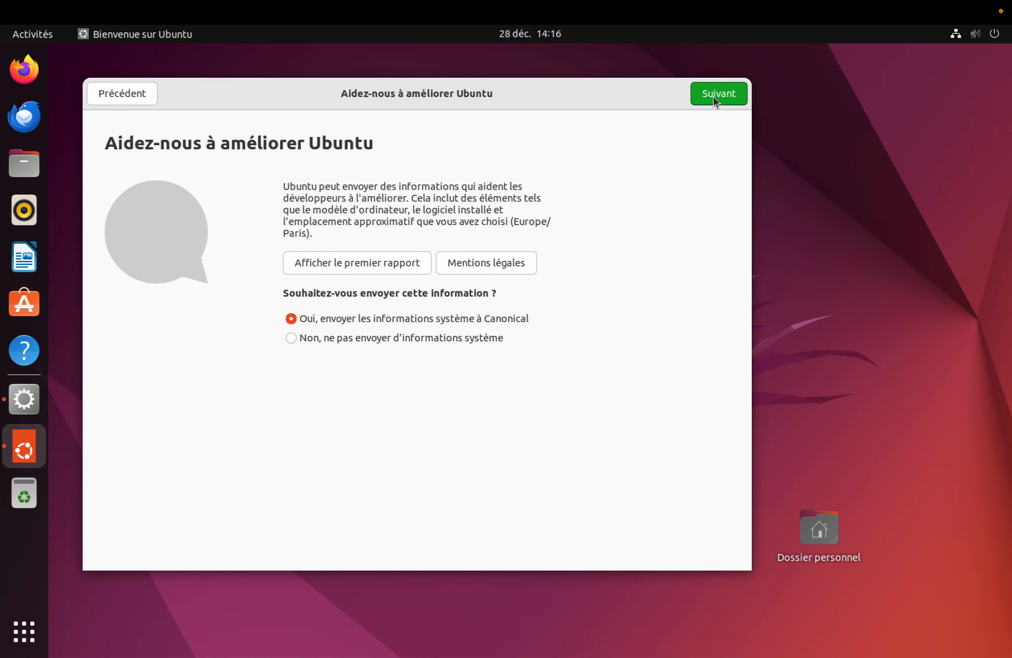
pyautogui.click(359, 341)
pyautogui.click(731, 99)
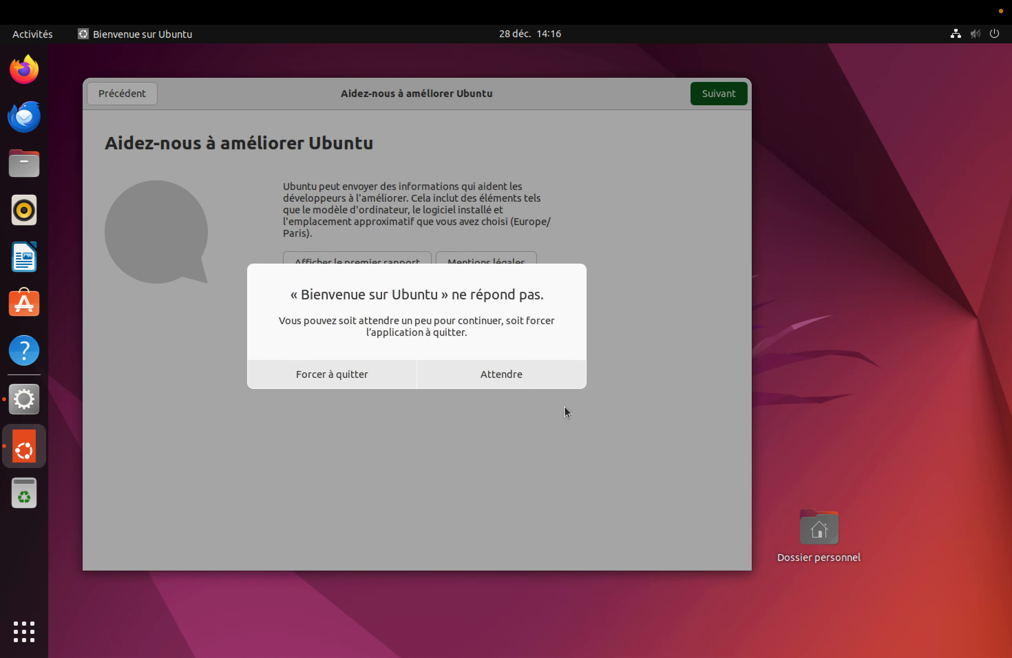
pyautogui.click(494, 372)
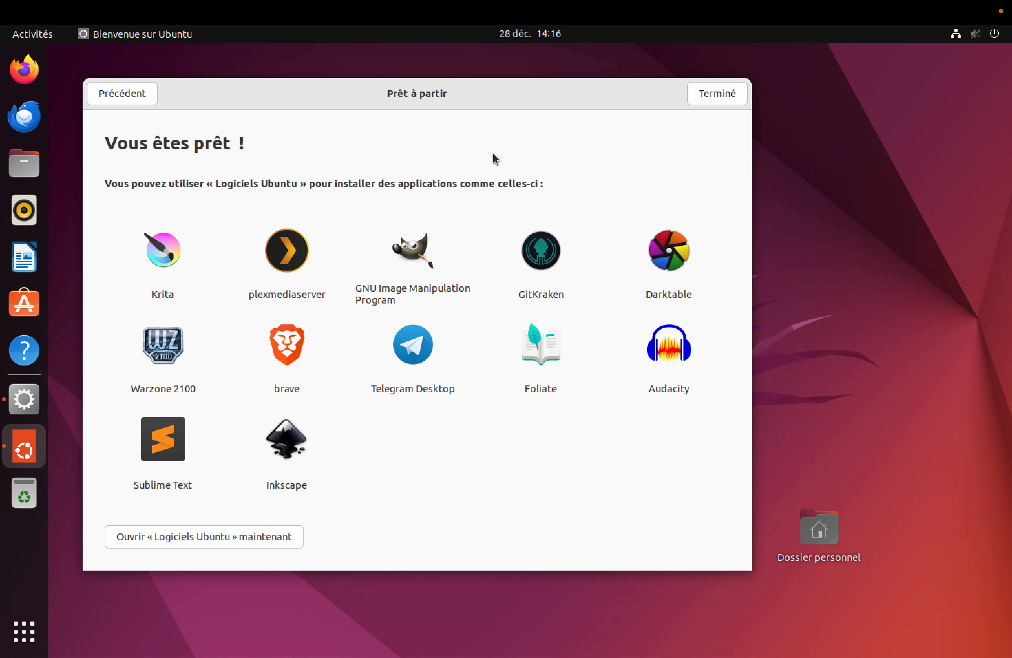
pyautogui.click(728, 98)
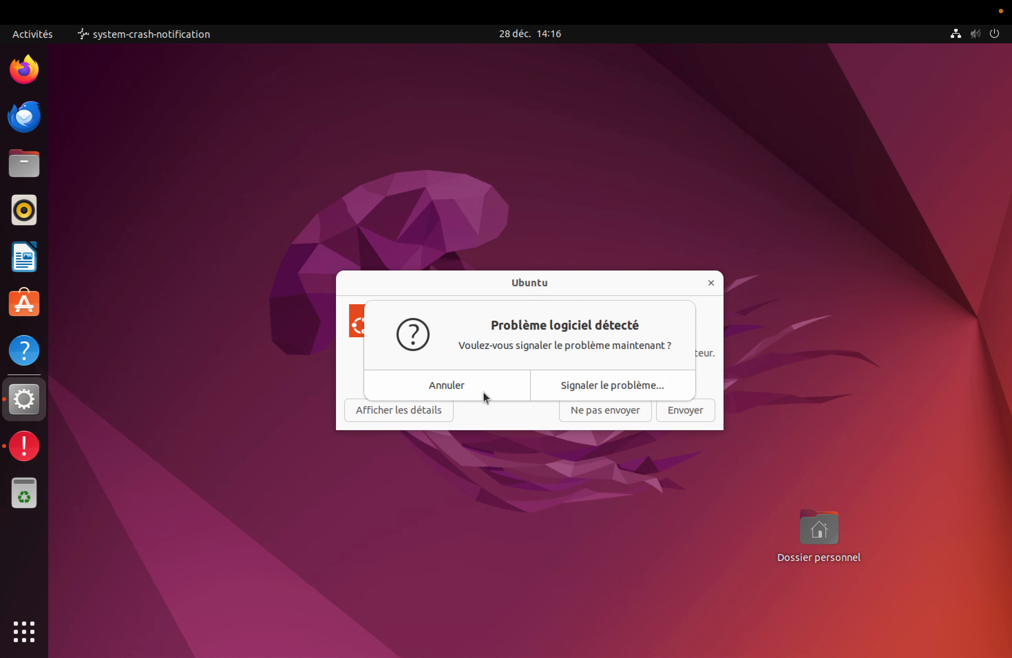
pyautogui.click(486, 397)
pyautogui.click(623, 412)
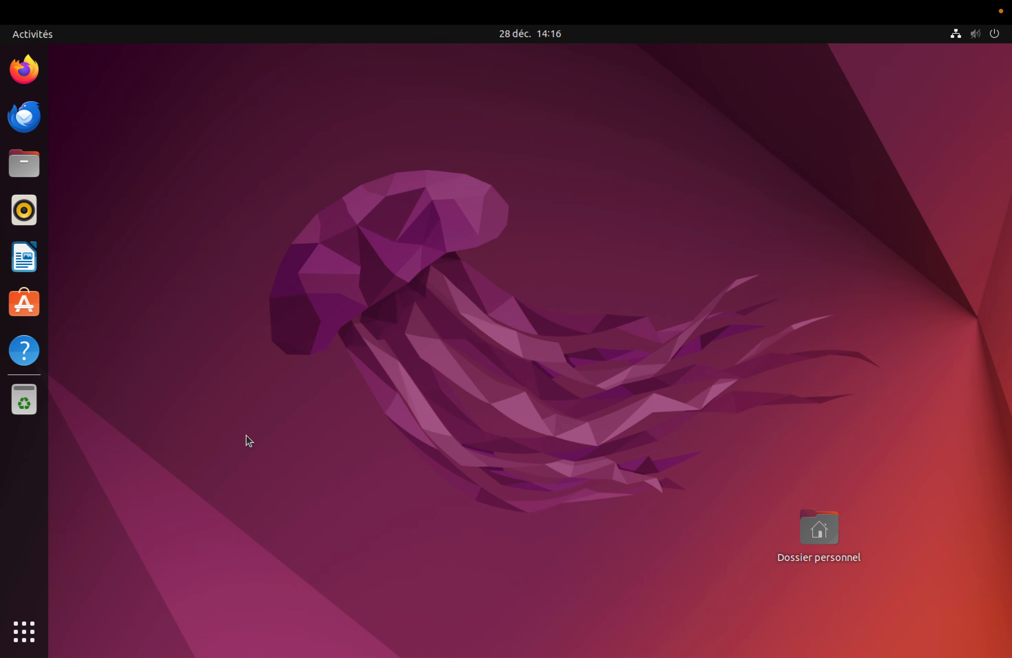
# - Move the Dossier personnel icon top-right, open Files, and try the Windows network, dismissing its error
pyautogui.moveTo(829, 535); pyautogui.dragTo(949, 120)
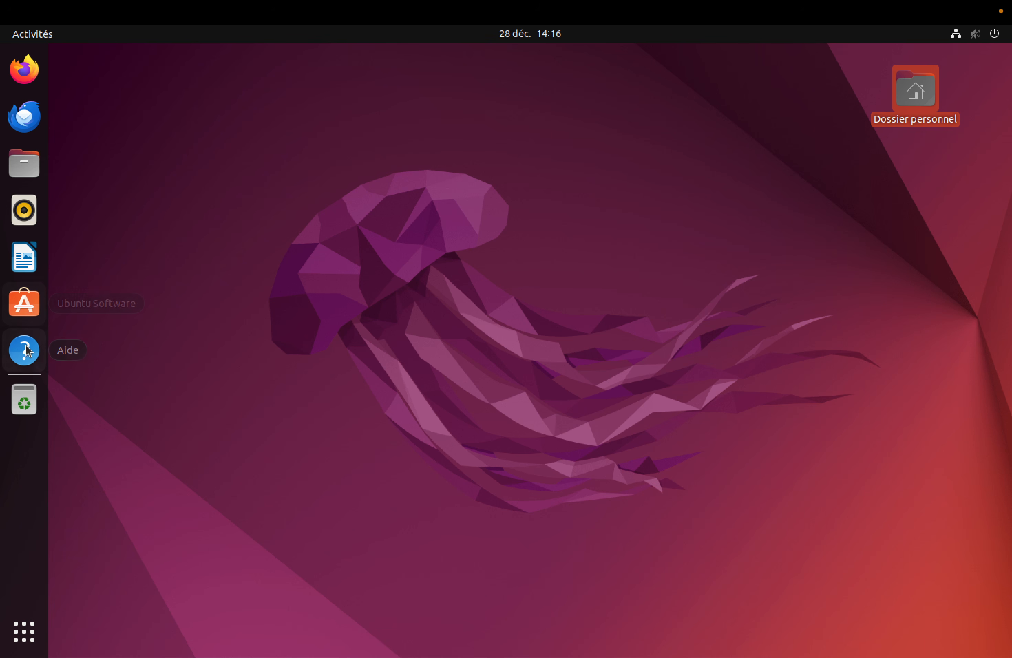
pyautogui.click(27, 167)
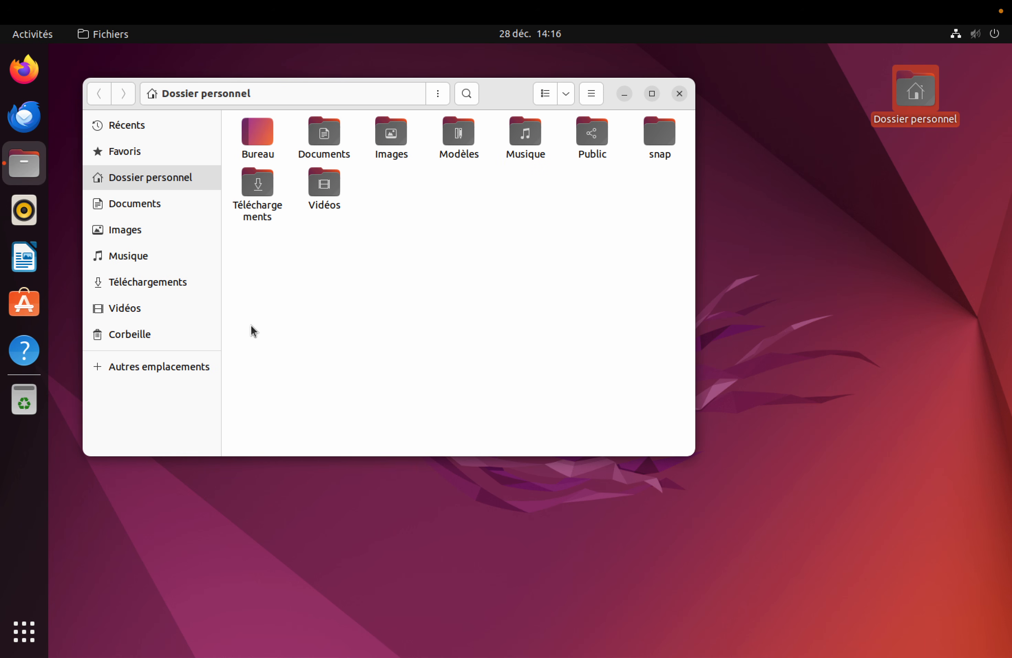
pyautogui.click(175, 285)
pyautogui.click(154, 363)
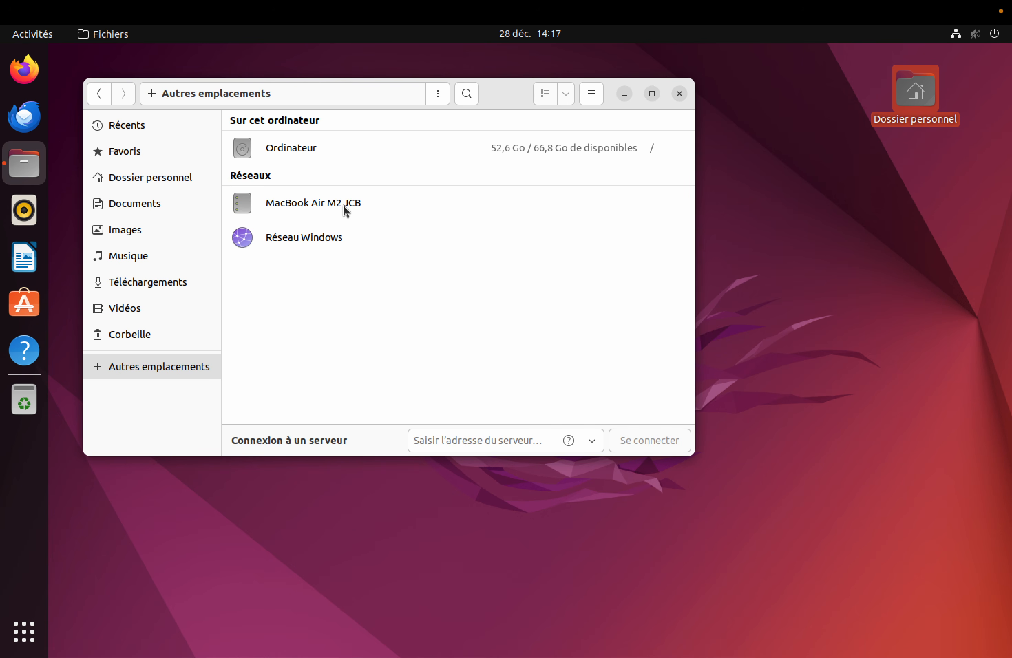
pyautogui.click(312, 241)
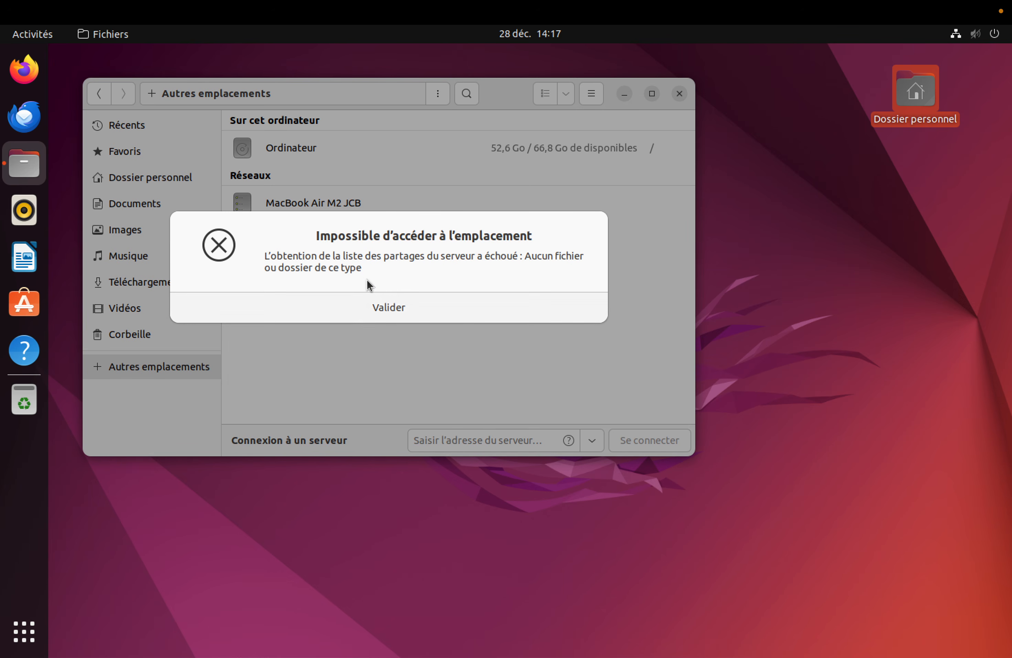
pyautogui.click(378, 308)
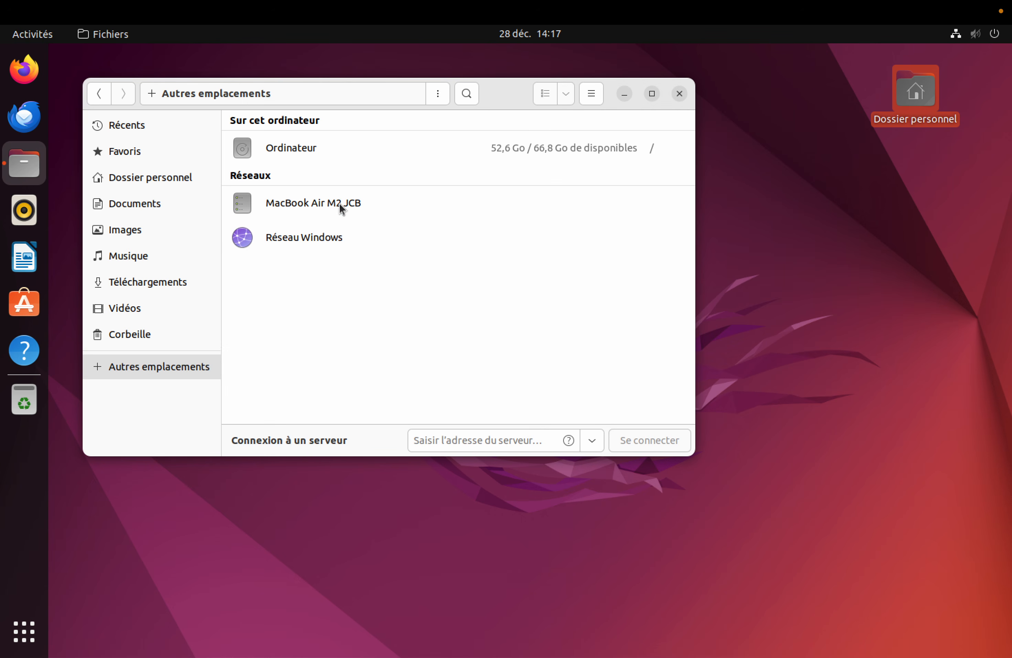
# - View the root folder, attempt the Mac's share, cancel its login, and close the Files window
pyautogui.click(313, 153)
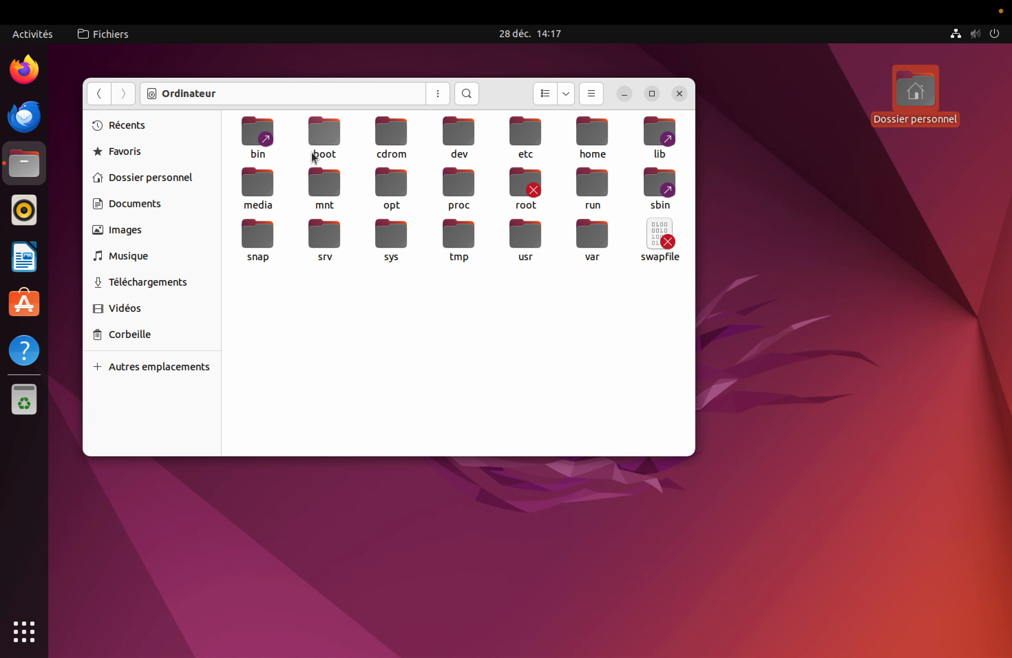
pyautogui.click(99, 93)
pyautogui.click(284, 204)
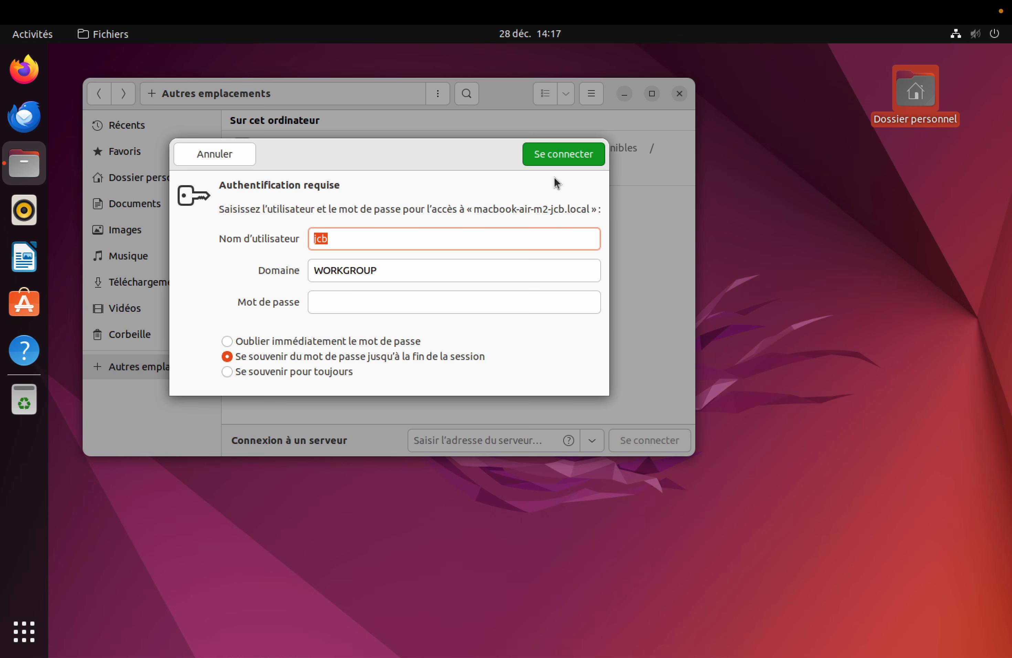
pyautogui.click(201, 157)
pyautogui.click(379, 304)
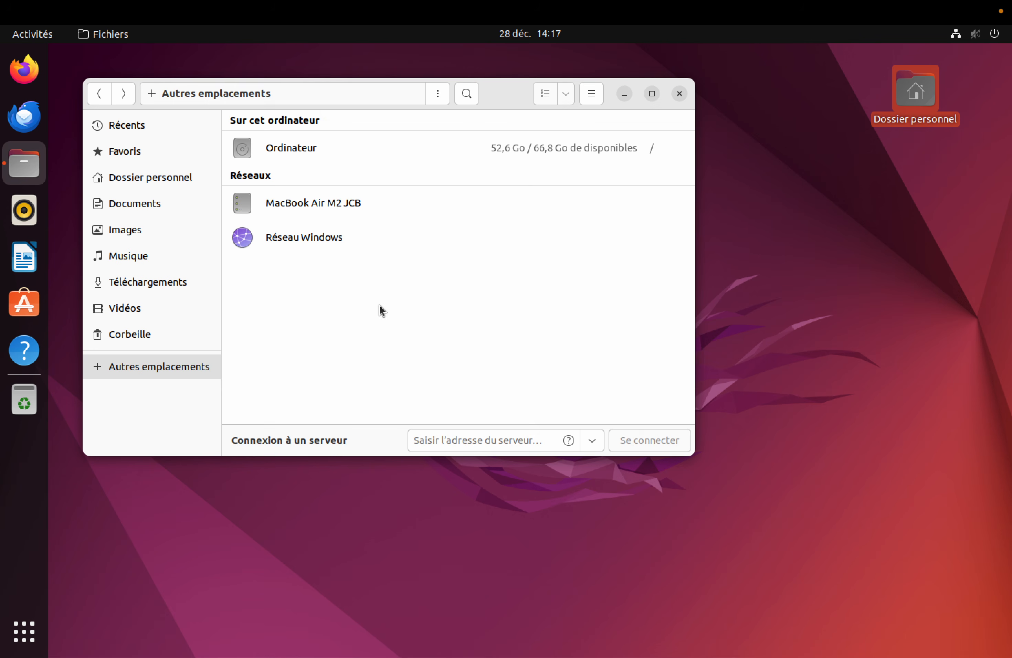
pyautogui.click(679, 95)
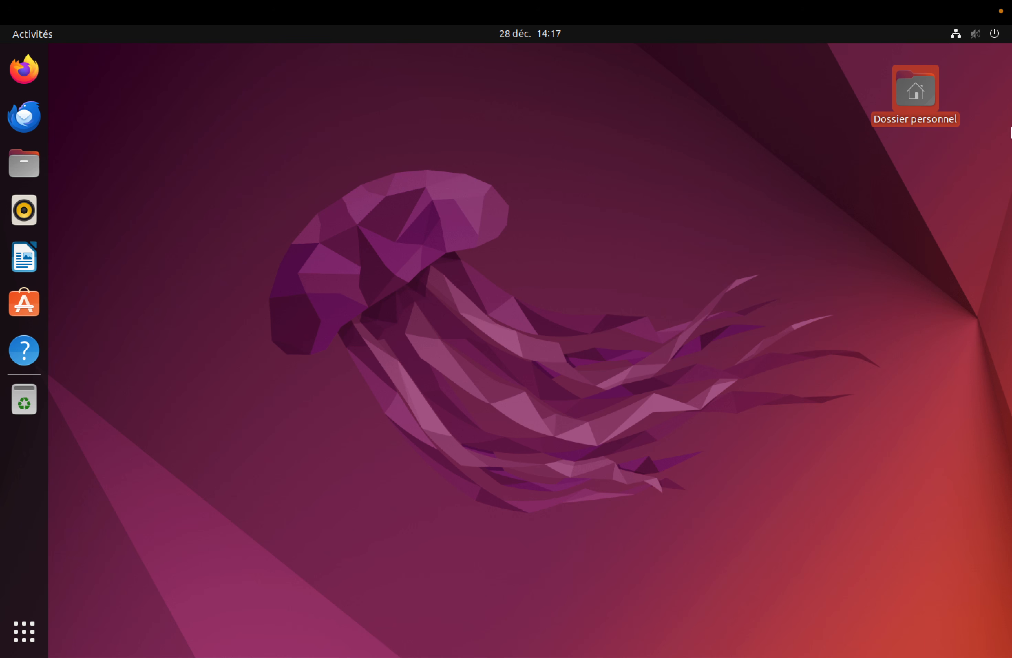
# - Shut down the Ubuntu VM through the system menu's Éteindre option and confirm
pyautogui.click(559, 393)
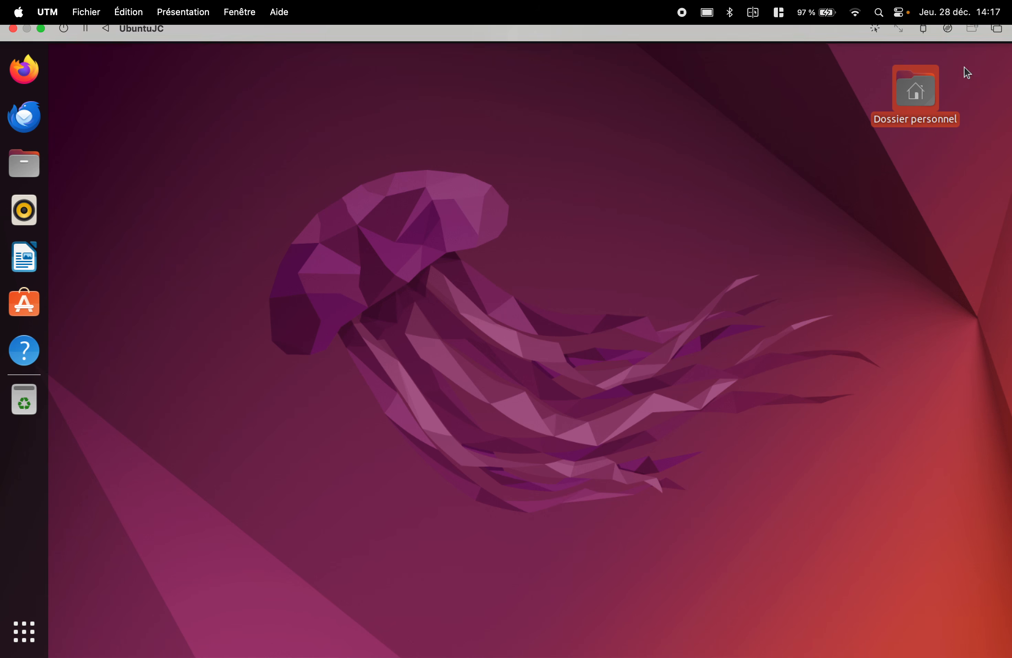
pyautogui.click(998, 34)
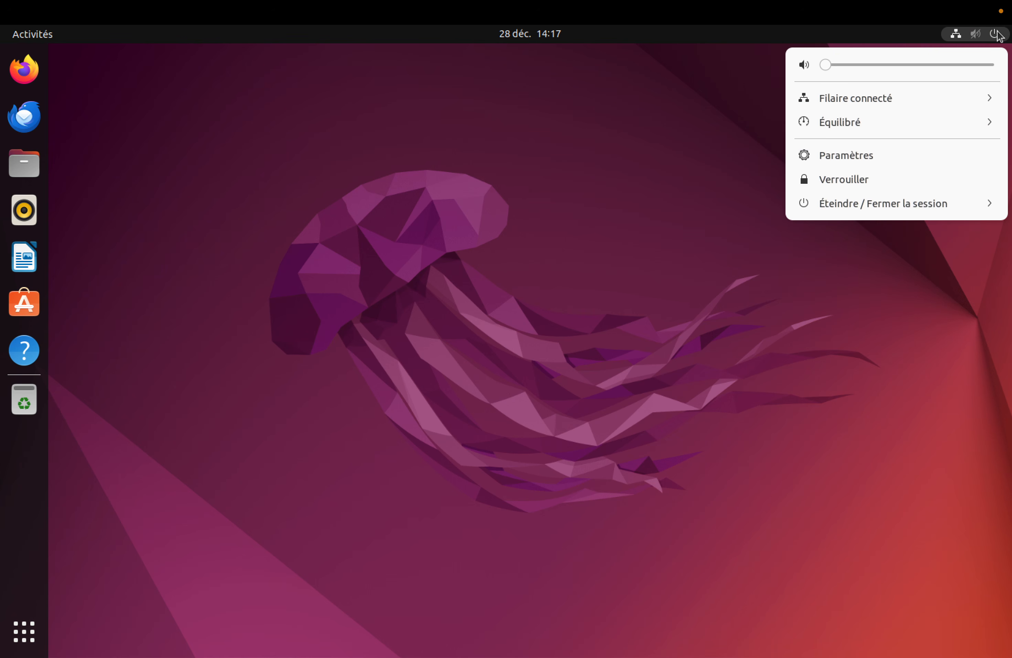
pyautogui.click(881, 199)
pyautogui.click(845, 277)
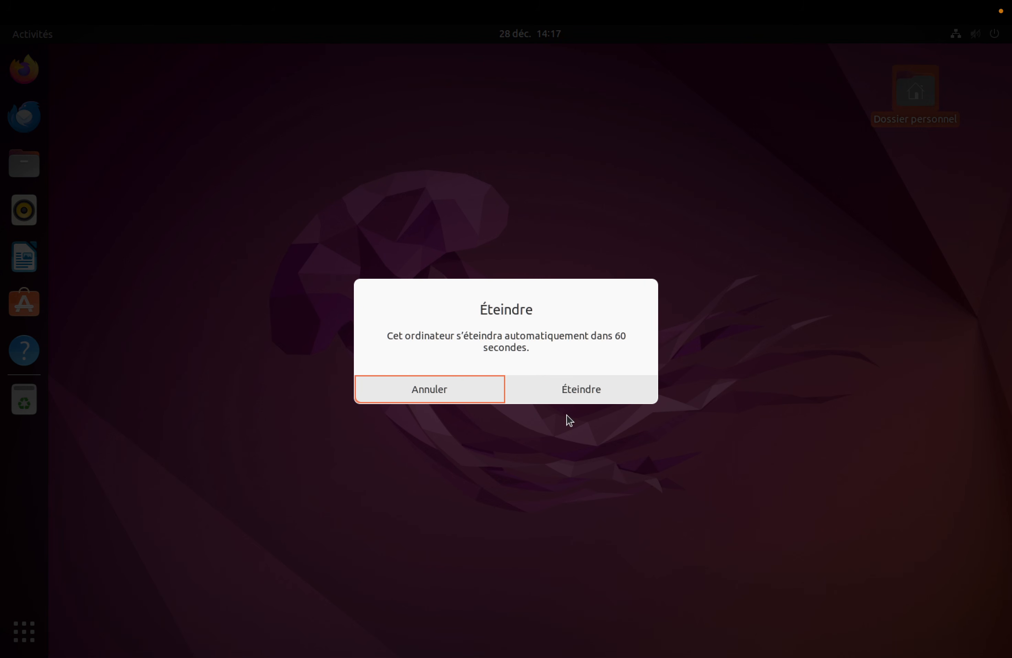
pyautogui.click(572, 387)
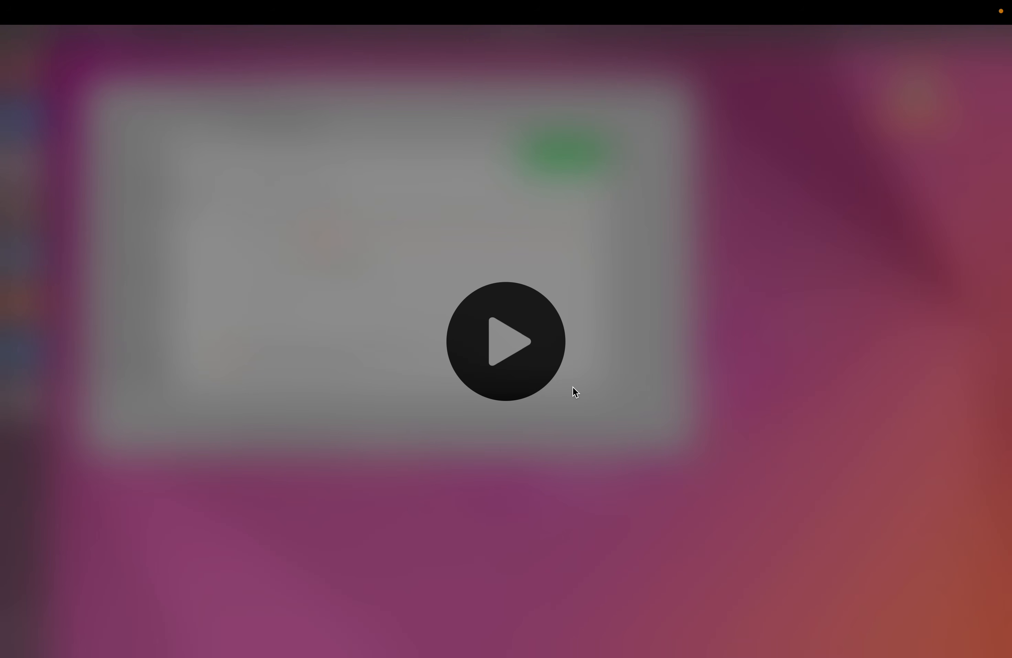
# - Take the UTM window out of full screen and quit UTM from its menu
pyautogui.moveTo(65, 25)
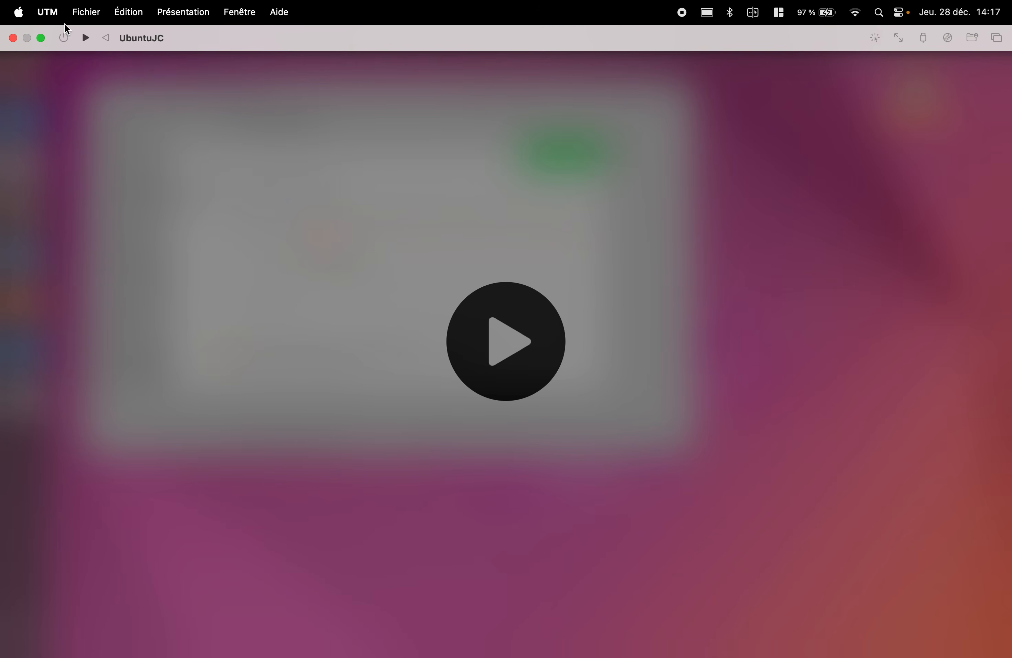
pyautogui.click(42, 39)
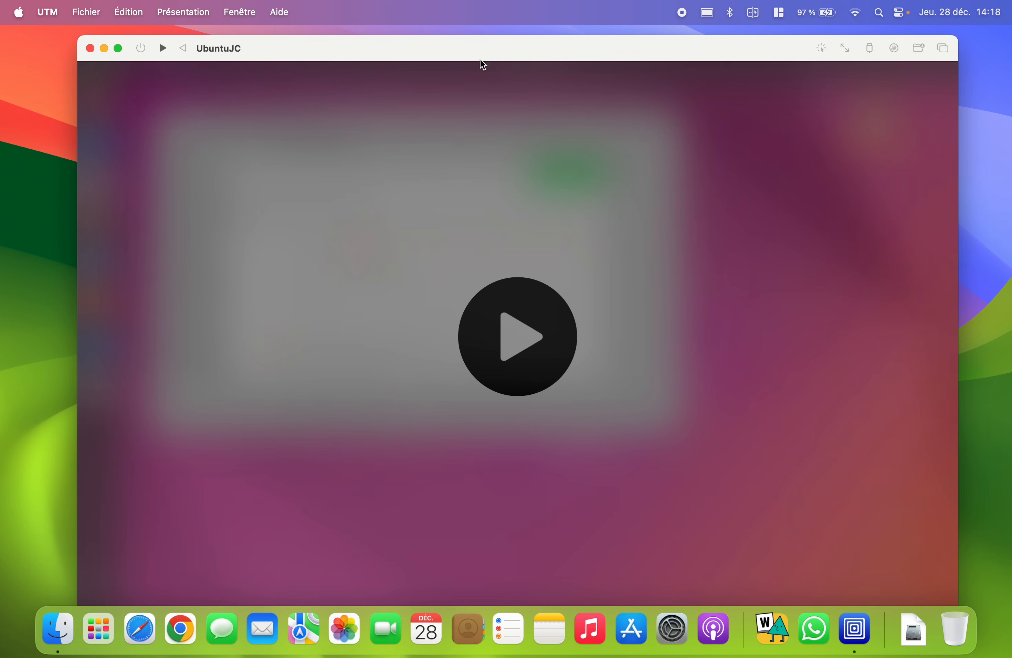
pyautogui.click(55, 12)
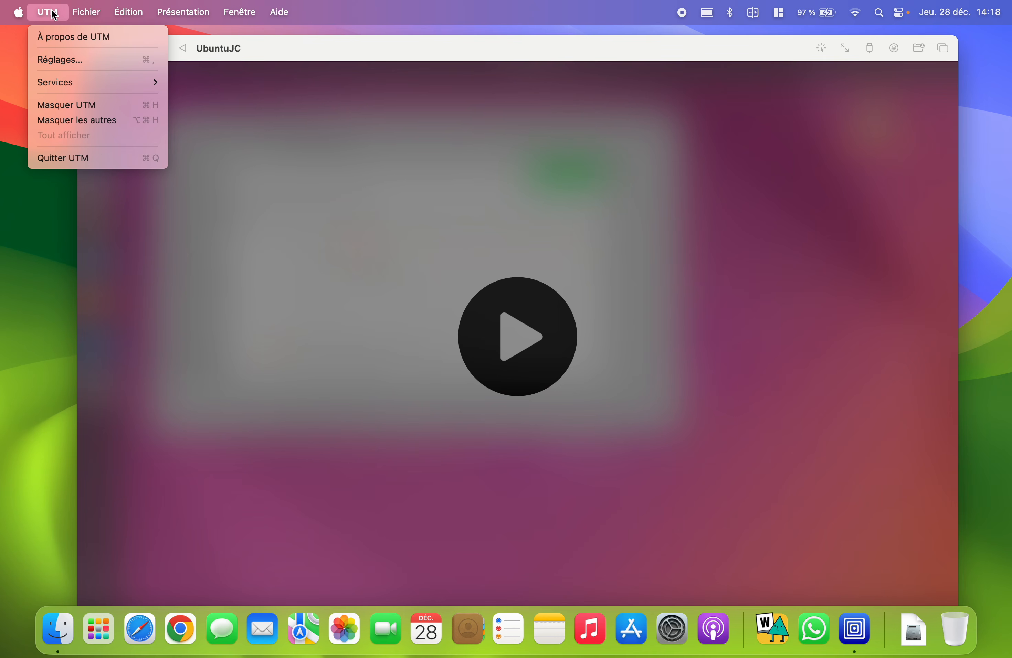
pyautogui.click(94, 159)
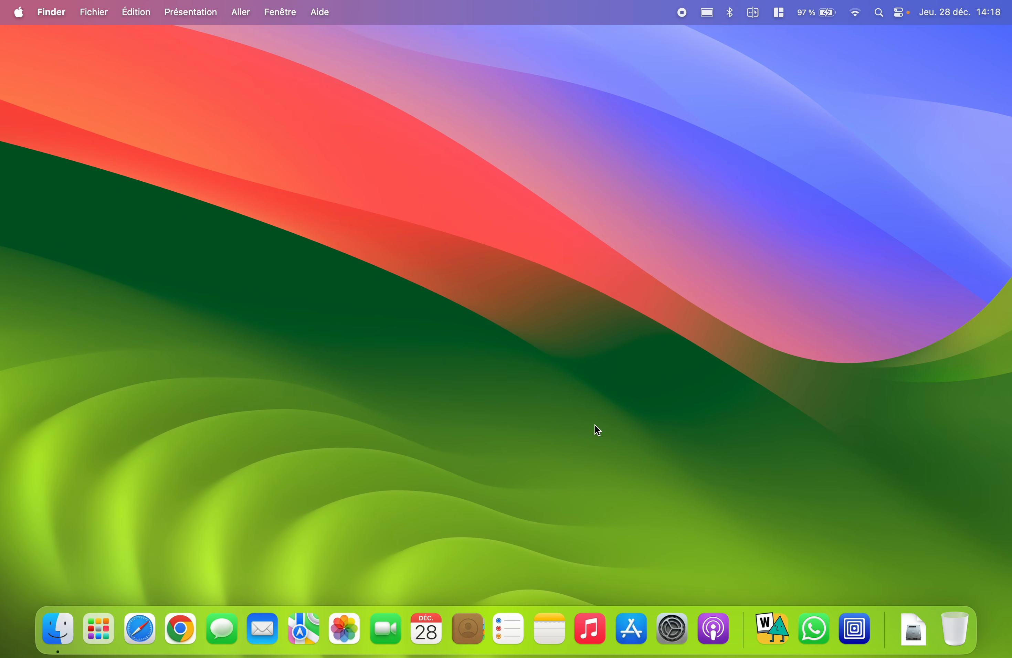
# - Launch Safari, open the MacPlanete favourite, and search the site for 'asahi'
pyautogui.click(142, 631)
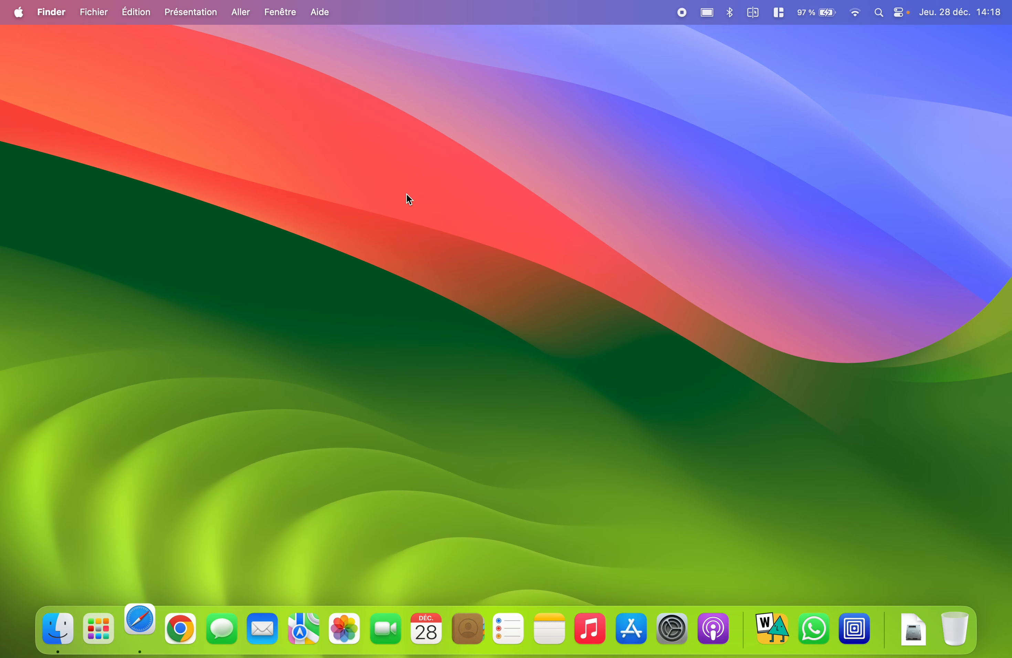
pyautogui.click(314, 152)
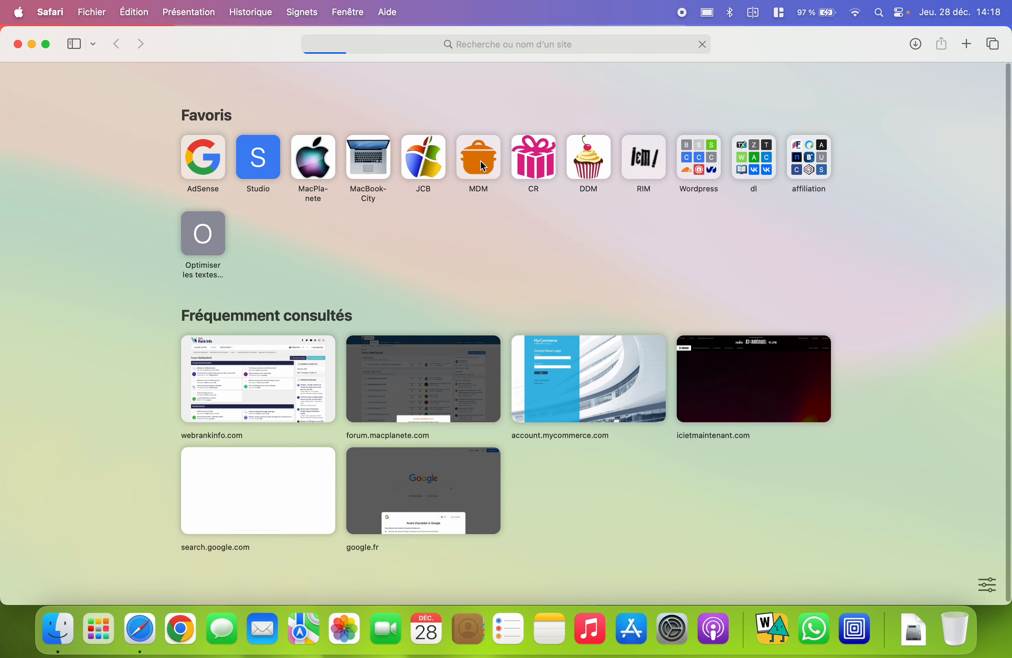
pyautogui.click(874, 84)
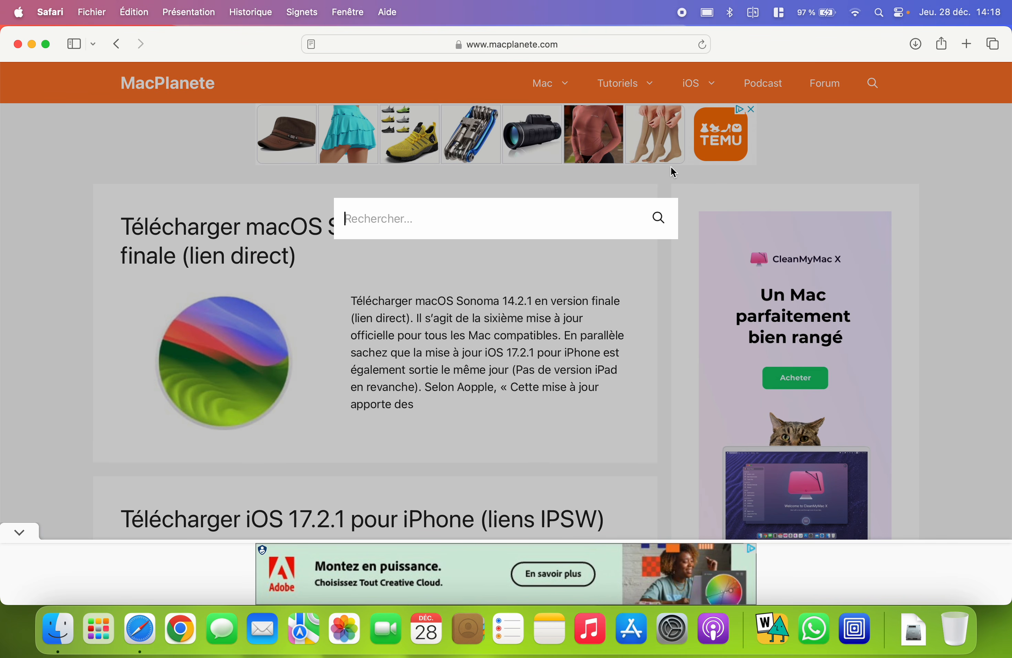
pyautogui.write('asahi')
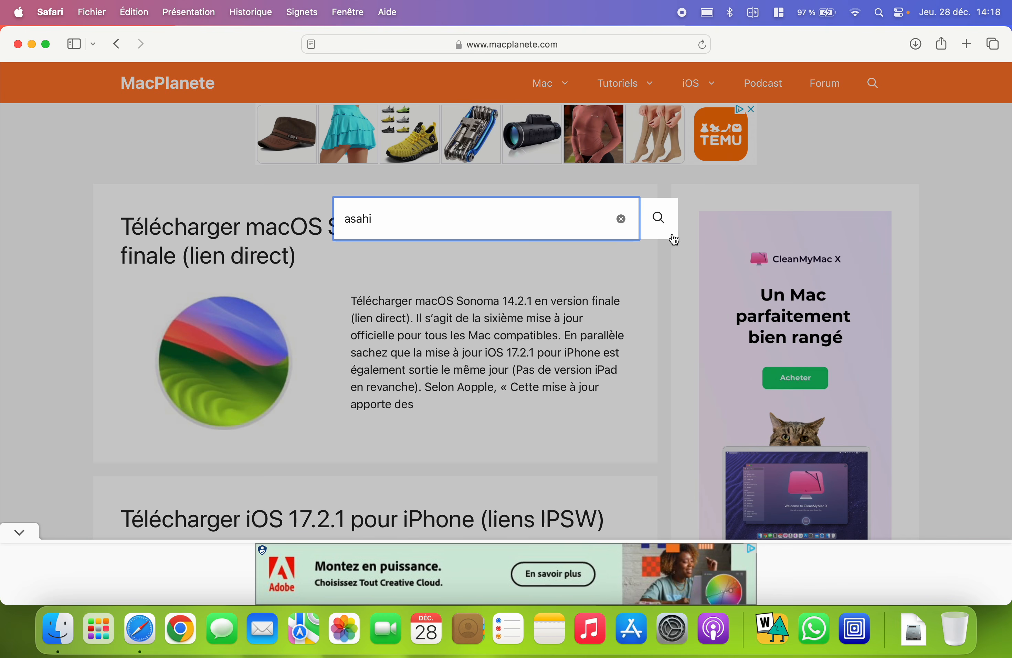
pyautogui.click(659, 221)
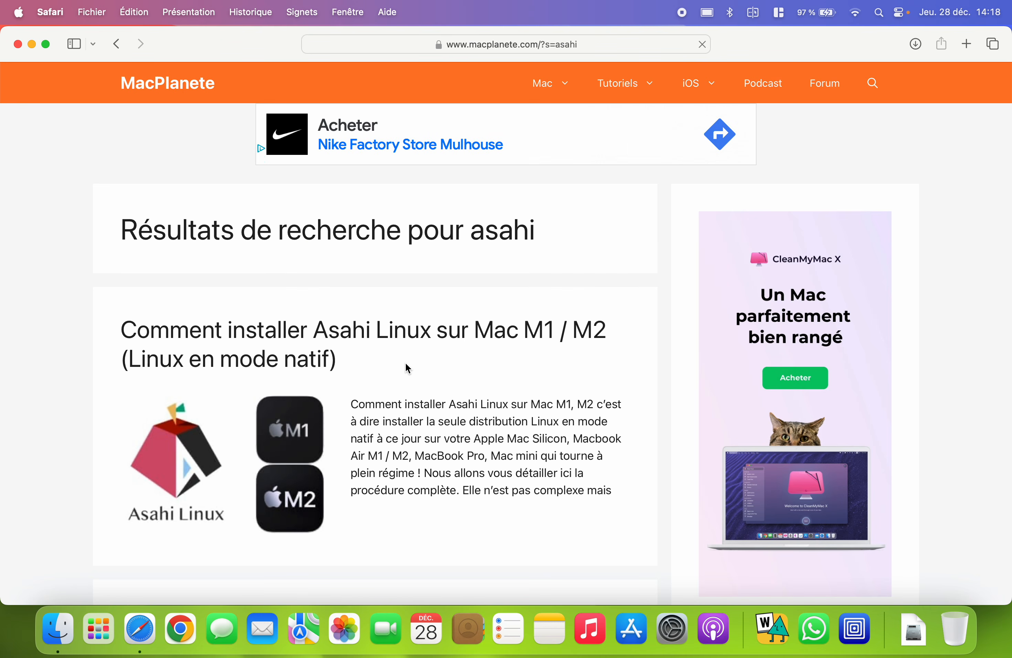
pyautogui.scroll(-2, 408, 366)
pyautogui.scroll(1, 407, 366)
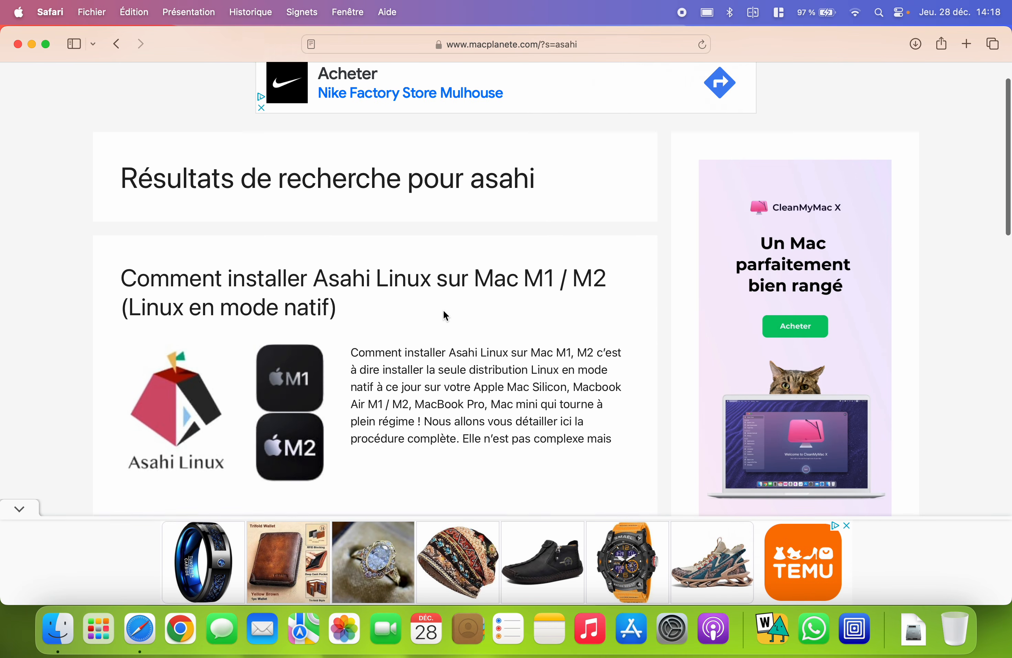
pyautogui.scroll(-1, 334, 230)
# - Open the Asahi Linux installation article, collapse the ad bar, and read down to the comments
pyautogui.click(343, 233)
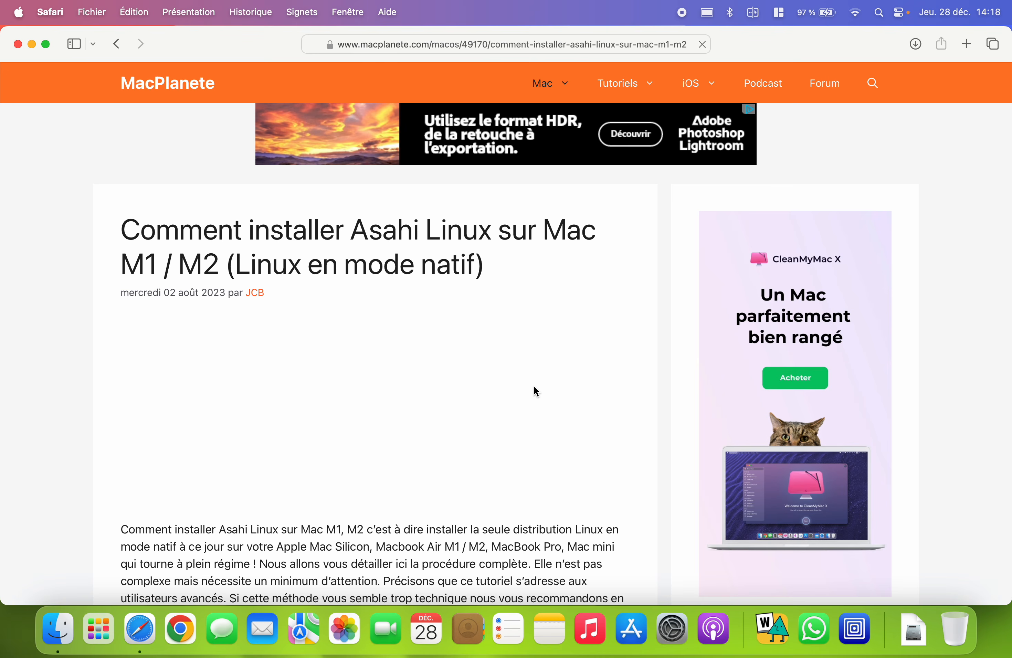
pyautogui.scroll(-4, 535, 388)
pyautogui.scroll(-2, 548, 394)
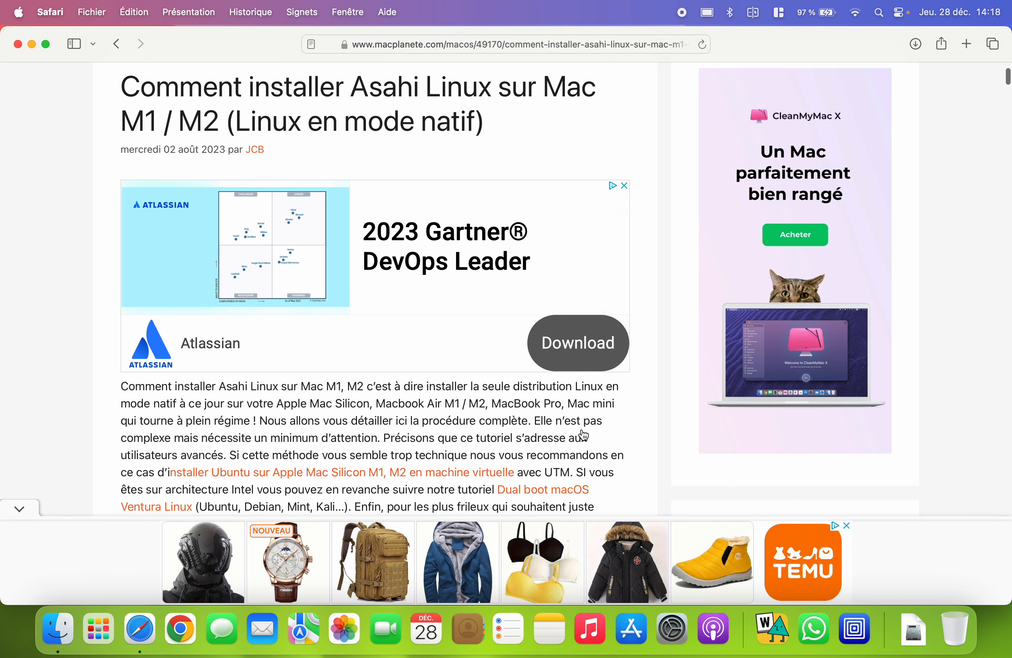
pyautogui.scroll(-15, 584, 435)
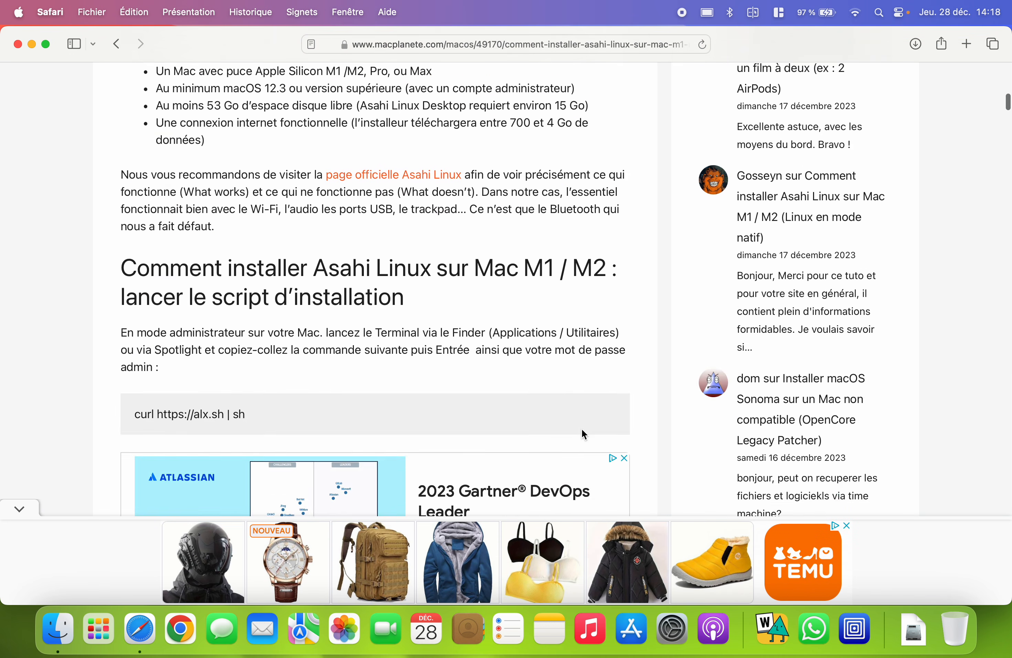
pyautogui.click(20, 510)
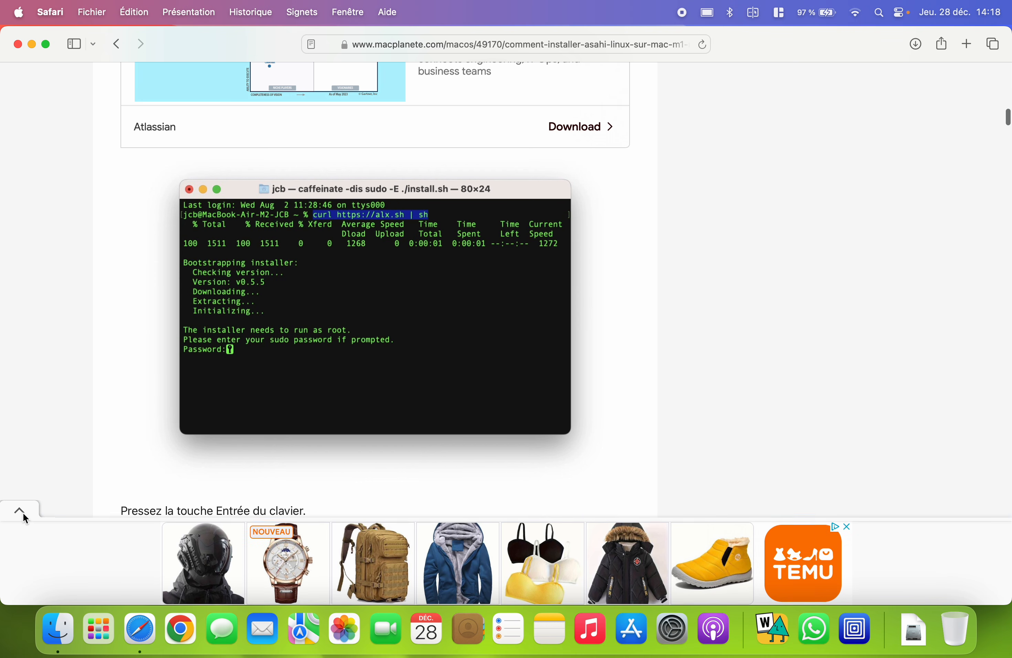
pyautogui.scroll(-10, 142, 436)
pyautogui.scroll(-15, 383, 466)
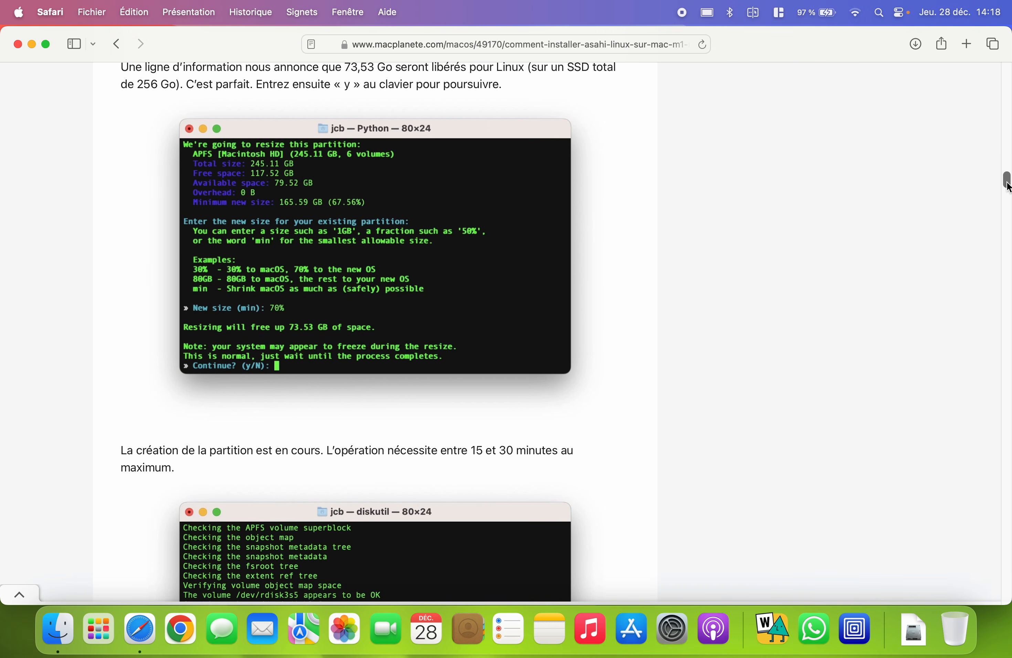
pyautogui.moveTo(1007, 187); pyautogui.dragTo(1007, 319)
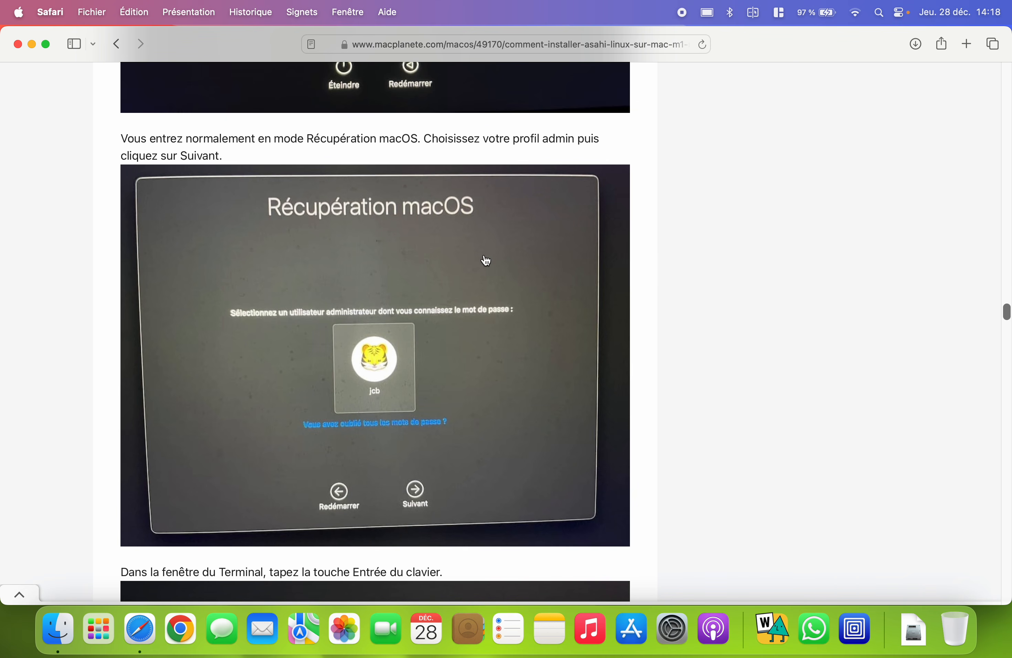
pyautogui.scroll(5, 189, 105)
# - Dismiss the Safari menu, then quit Safari with Cmd+Q
pyautogui.click(50, 12)
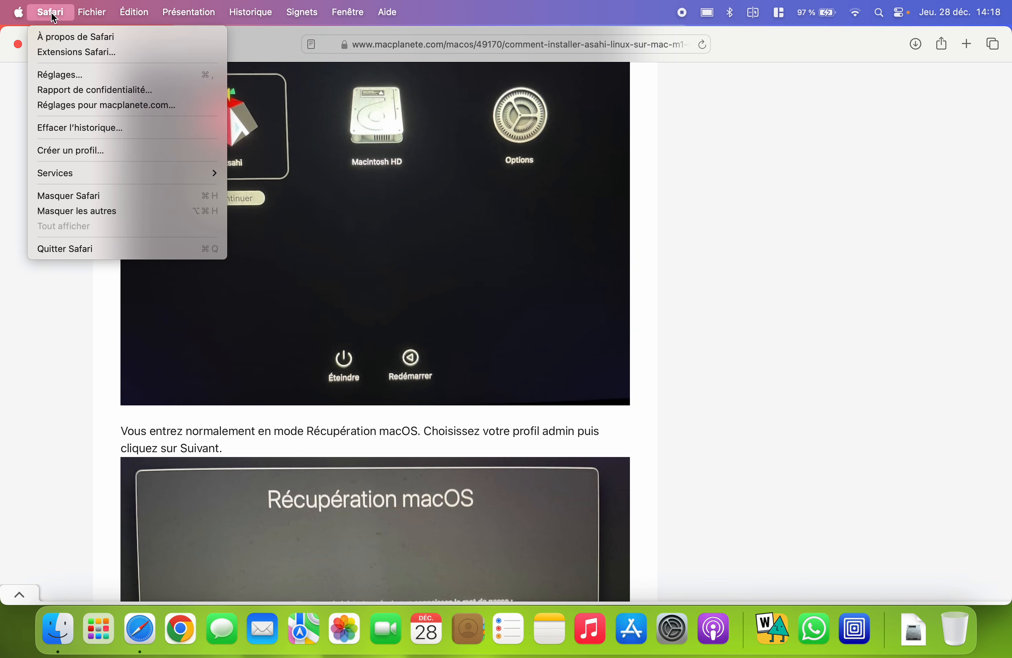
pyautogui.click(575, 426)
pyautogui.press('super+q')
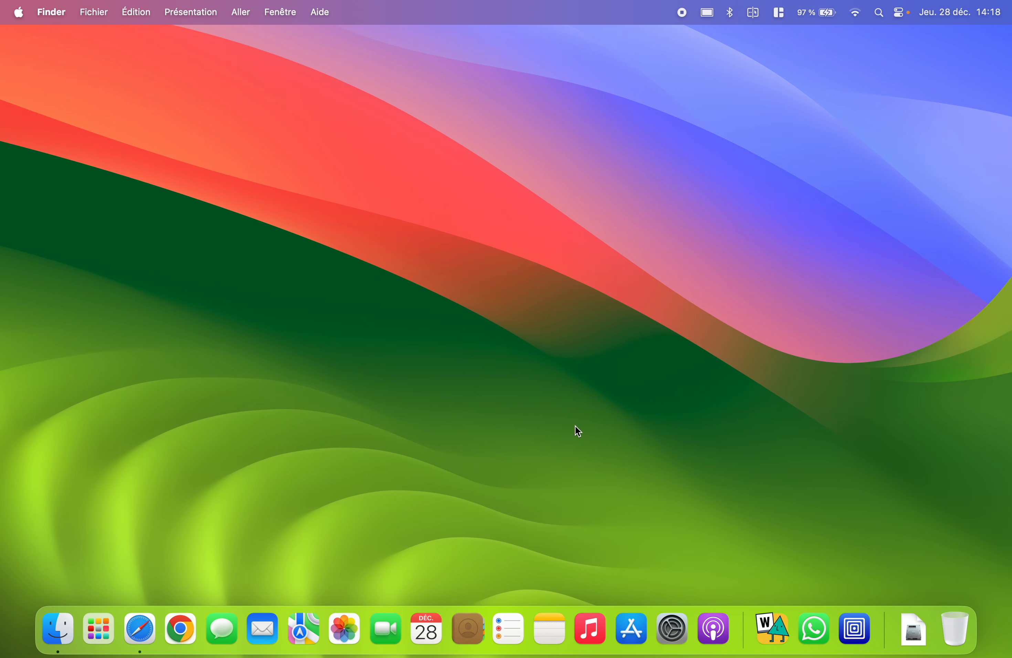